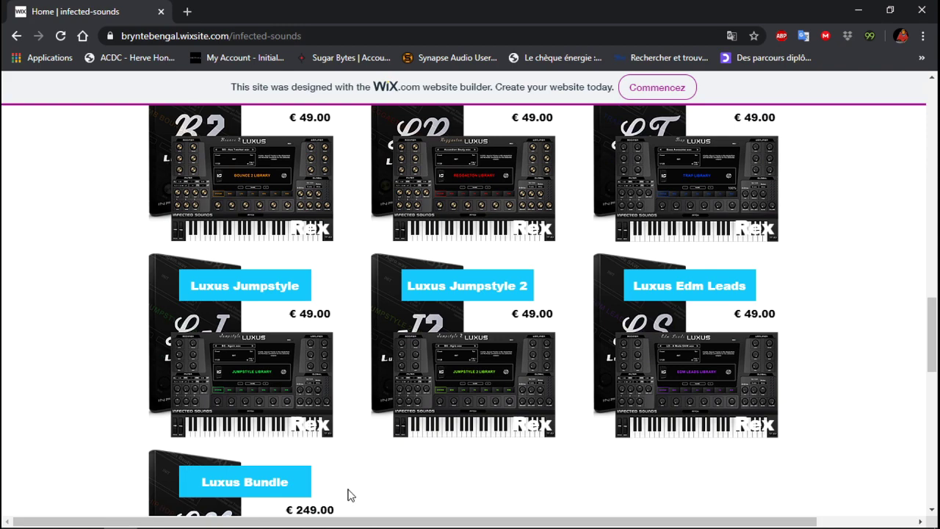
scroll(937, 370, "down", 1)
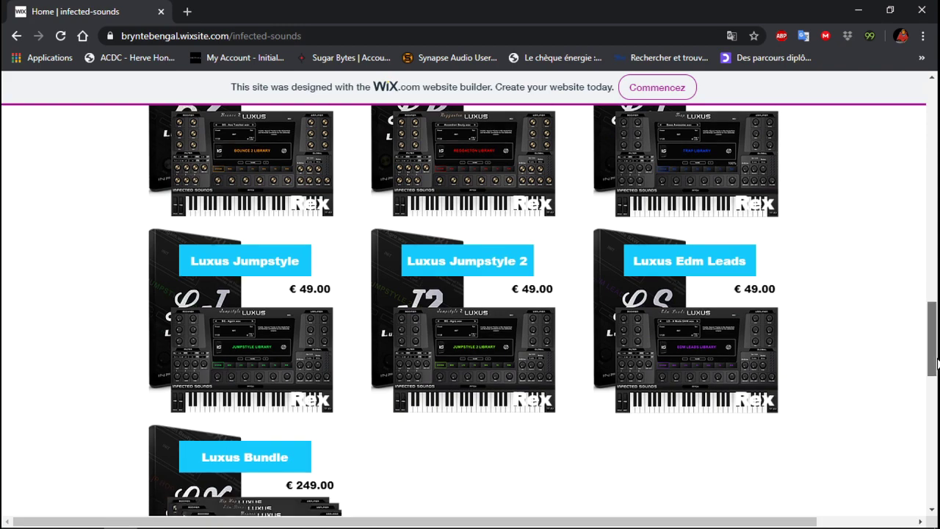
left_click_drag(937, 370, 920, 150)
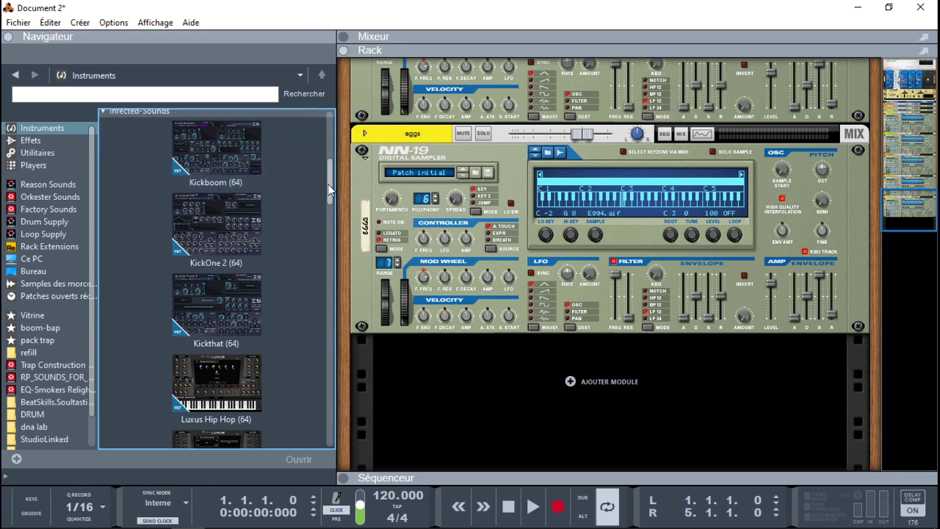
In Reason, add the Kickboom (64) instrument from the Infected-Sounds group to the rack and reposition its plugin window
scroll(329, 180, "up", 2)
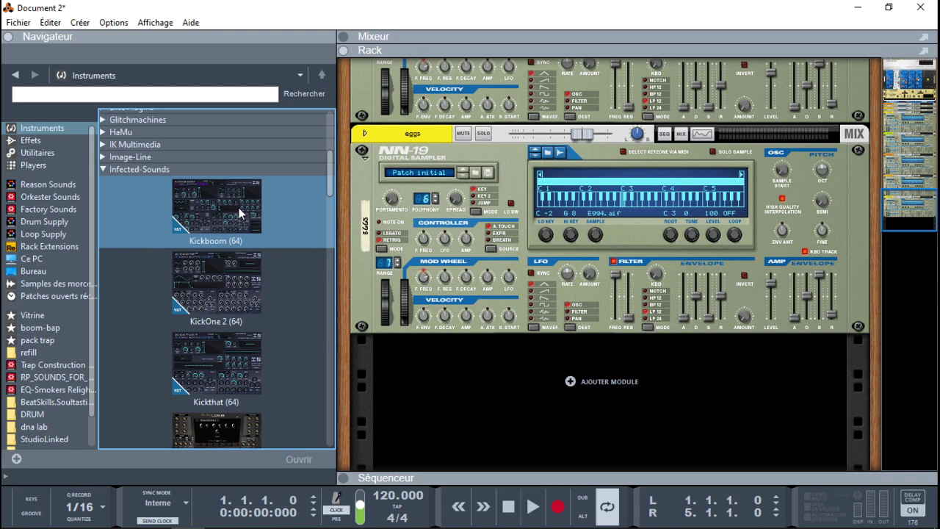
mouse_move(239, 213)
left_mouse_down()
mouse_move(398, 283)
mouse_move(466, 384)
mouse_move(545, 379)
left_mouse_up()
left_click(706, 399)
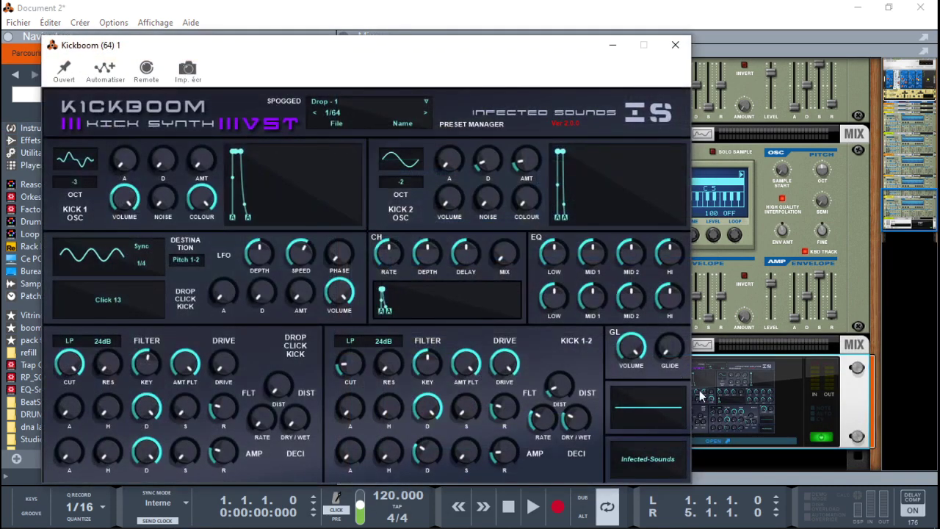
left_click_drag(538, 46, 597, 23)
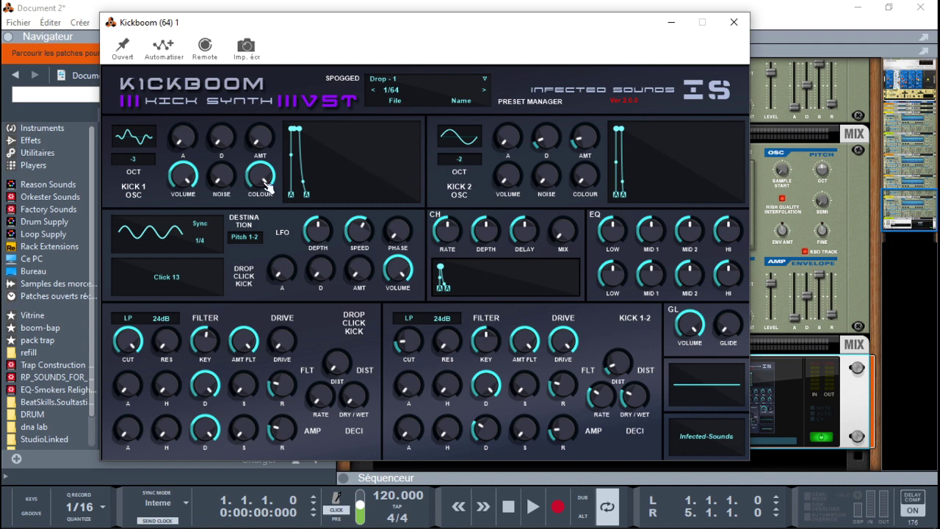
Audition the Kickboom presets from Drop - 2 onward and load Drop - 7
left_click(431, 90)
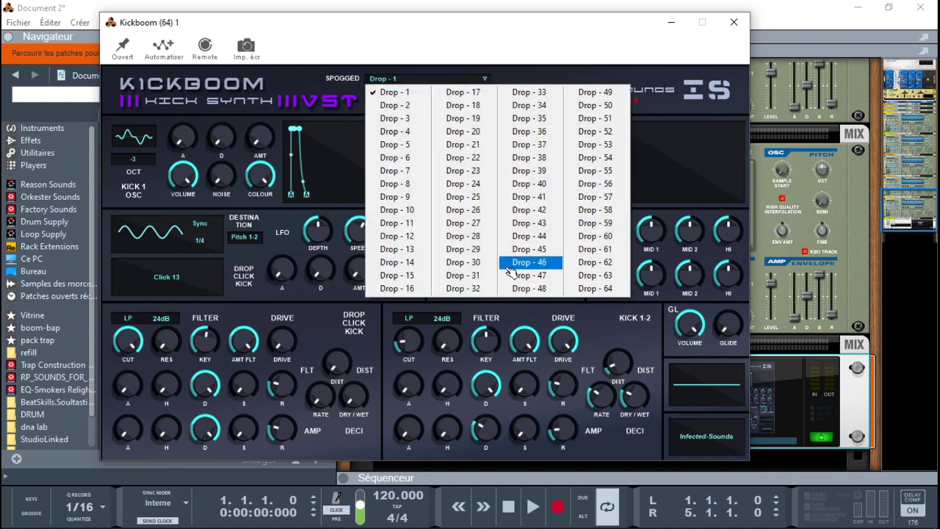
left_click(403, 108)
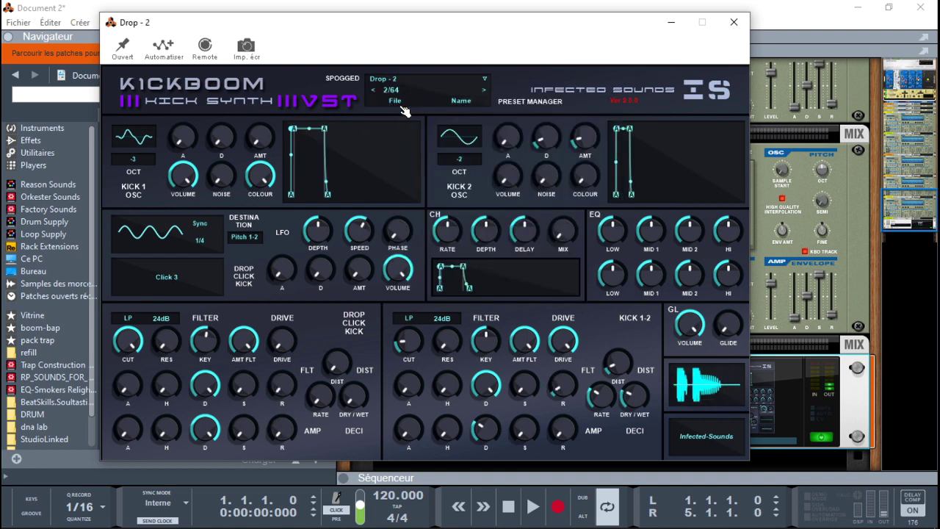
left_click(485, 91)
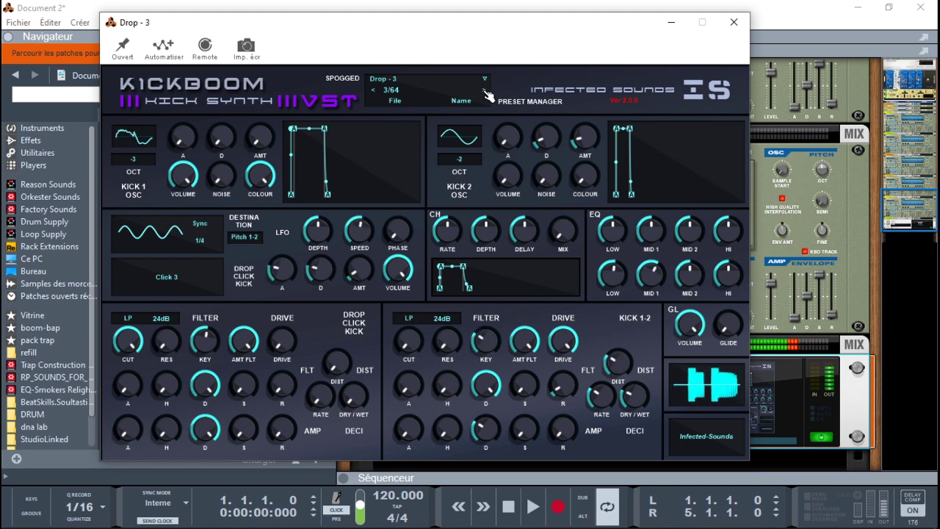
left_click(486, 92)
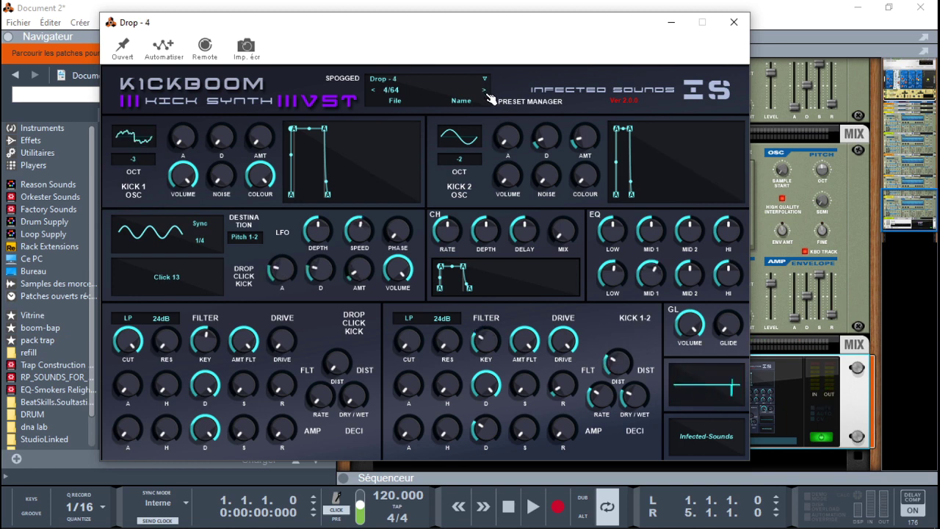
left_click(486, 92)
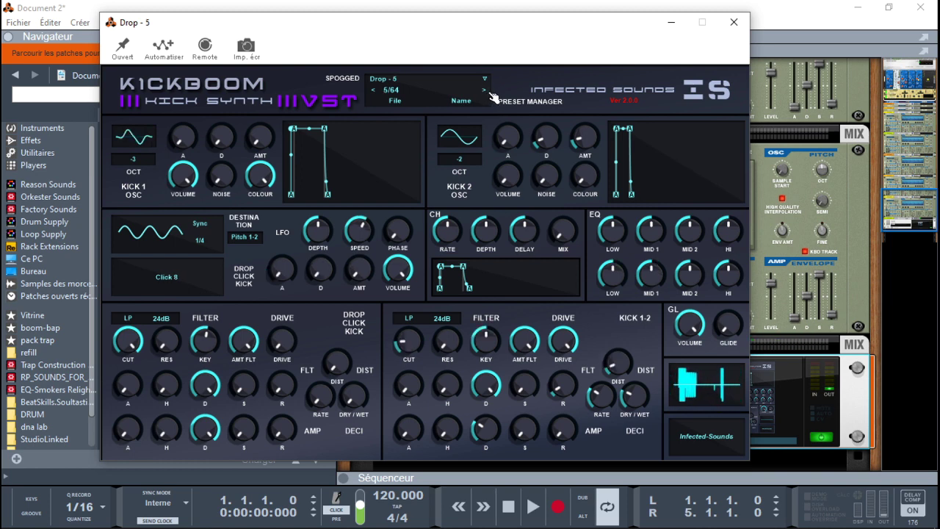
left_click(486, 92)
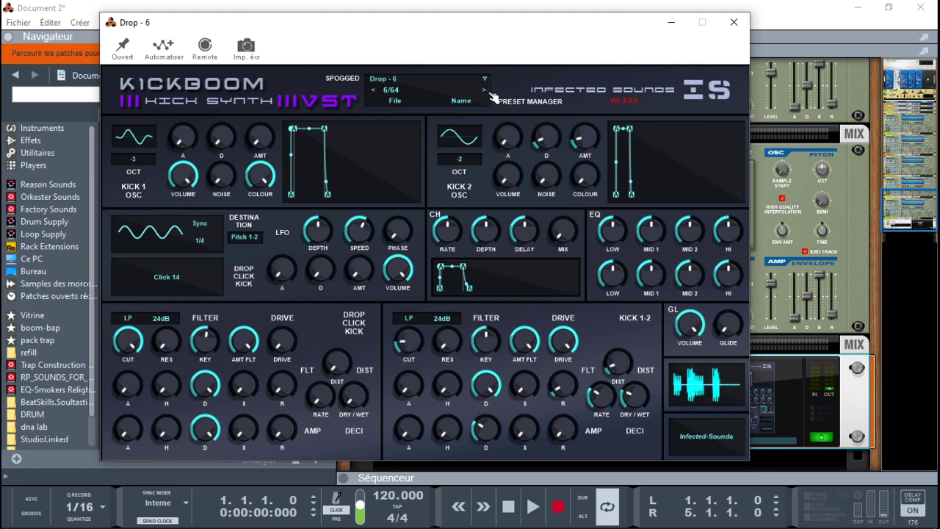
left_click(486, 92)
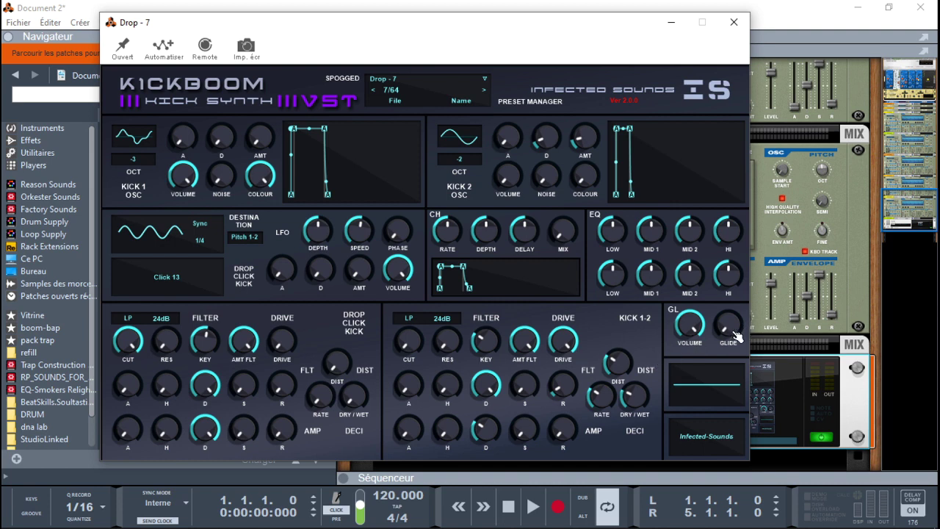
Rebalance the volumes, with the global and Kick 1 volumes at about three quarters and Drop Click Kick at zero
left_click_drag(690, 324, 690, 330)
left_click_drag(743, 320, 729, 330)
left_click_drag(189, 176, 189, 213)
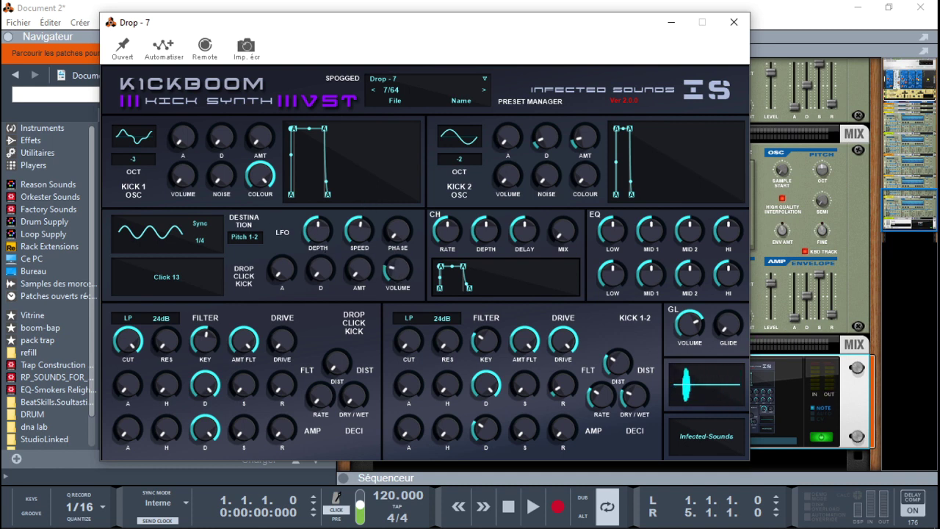
left_click_drag(401, 280, 401, 249)
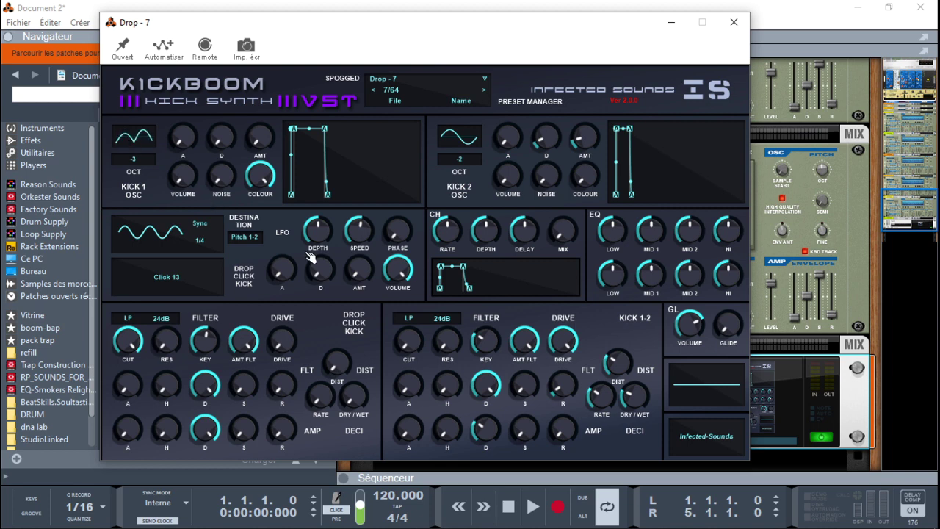
left_click_drag(395, 269, 396, 272)
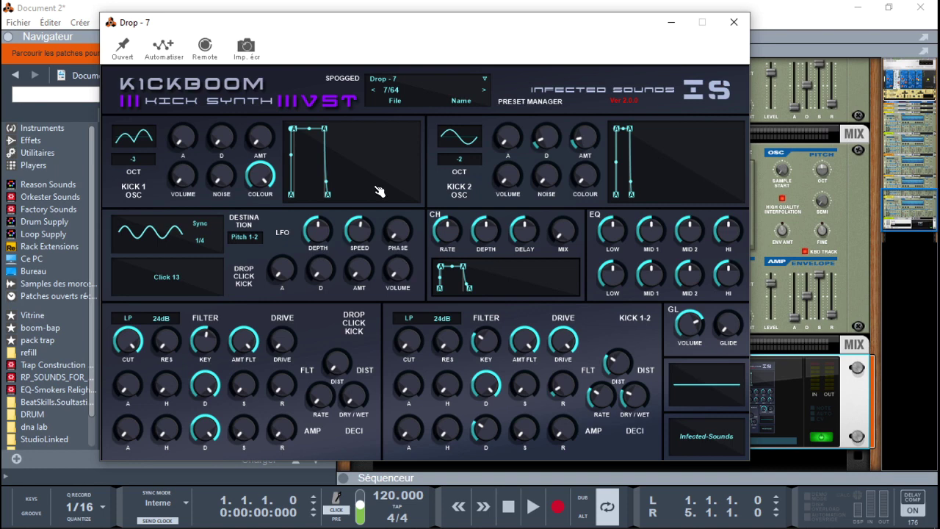
left_click_drag(174, 185, 173, 177)
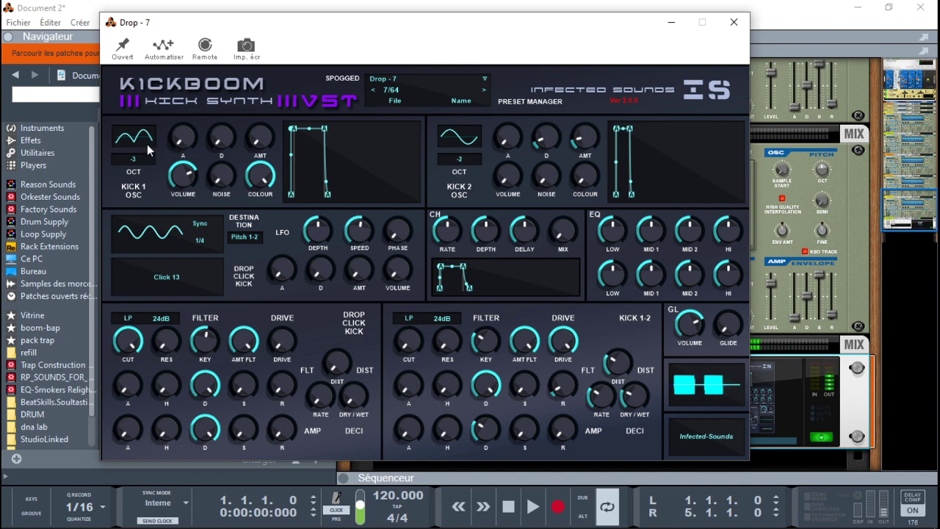
Set the Kick 1 oscillator to octave -2 with a jagged, hump-shaped waveform and lower its volume to about half
left_click_drag(151, 146, 151, 123)
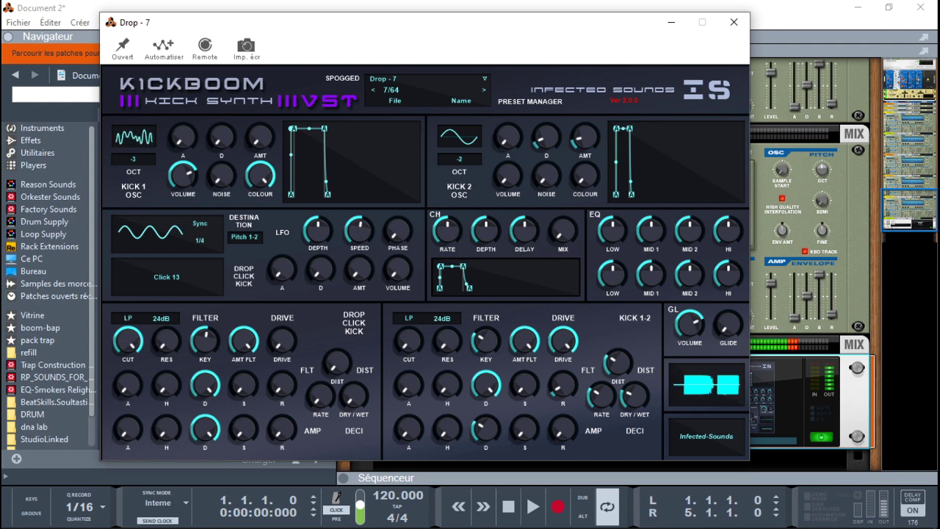
left_click(147, 159)
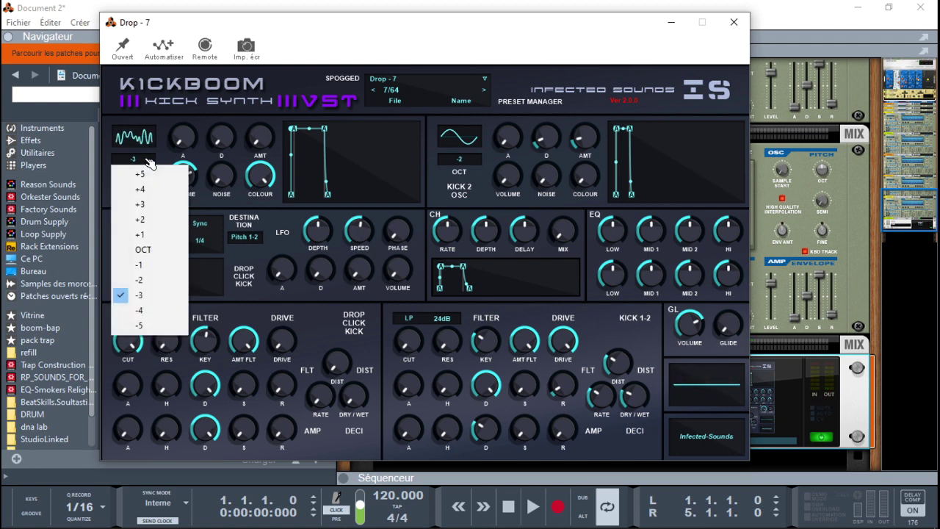
left_click(159, 270)
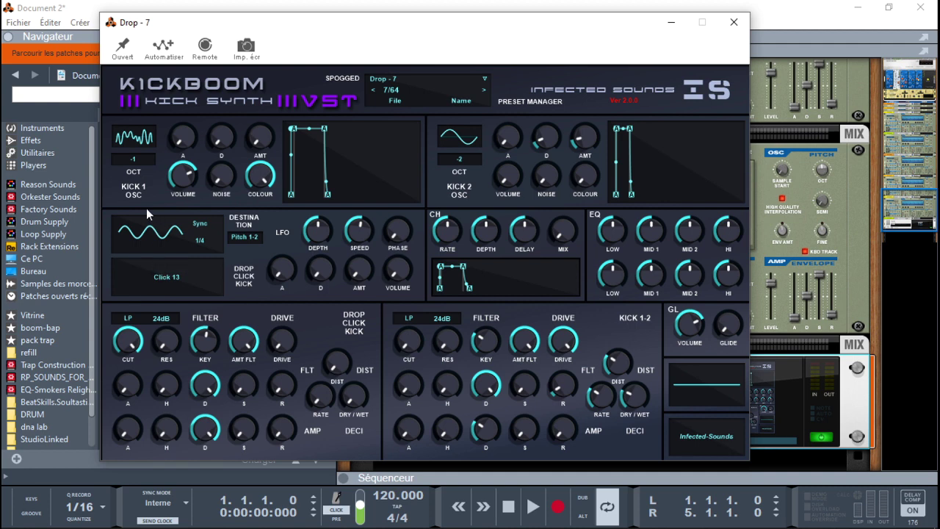
left_click(141, 159)
left_click(149, 281)
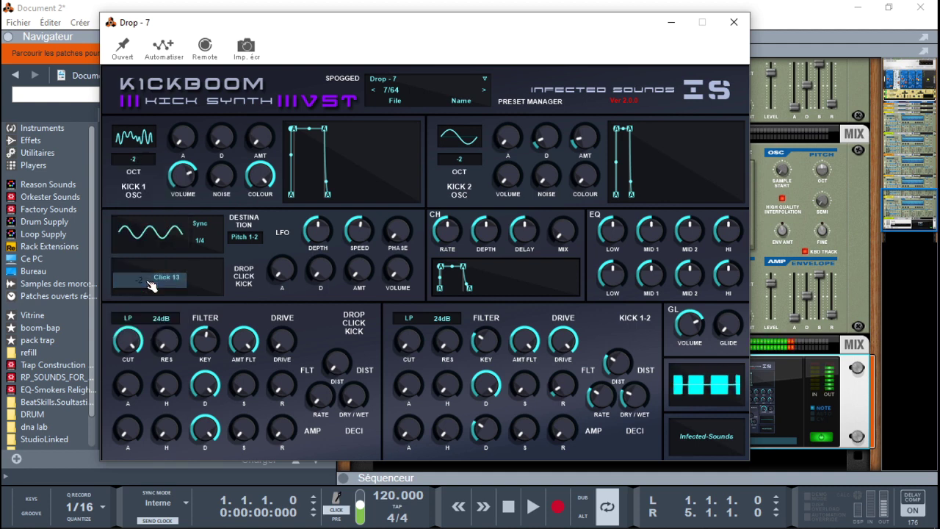
scroll(134, 137, "down", 4)
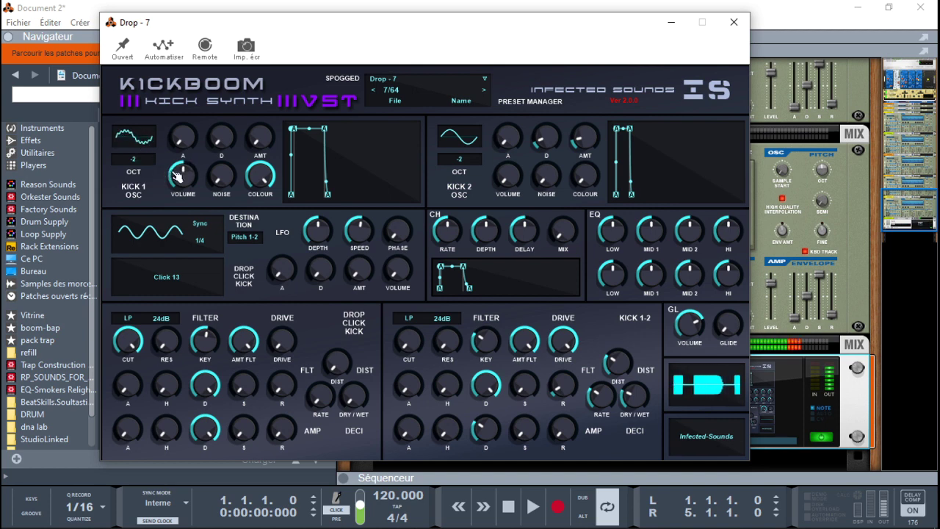
Try a longer release and a lower sustain level on the Kick 1 envelope
left_click_drag(182, 140, 182, 135)
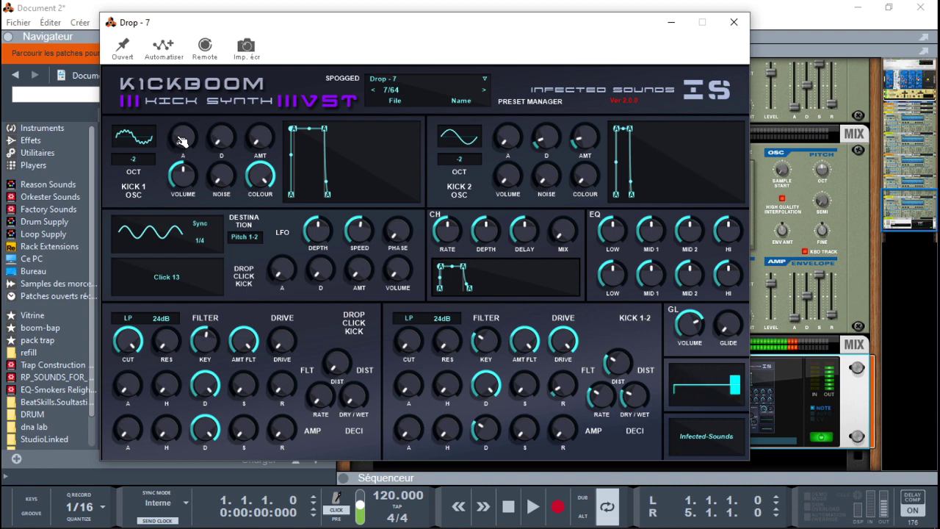
mouse_move(218, 144)
left_mouse_down()
mouse_move(183, 134)
mouse_move(193, 147)
mouse_move(201, 123)
mouse_move(227, 144)
left_mouse_up()
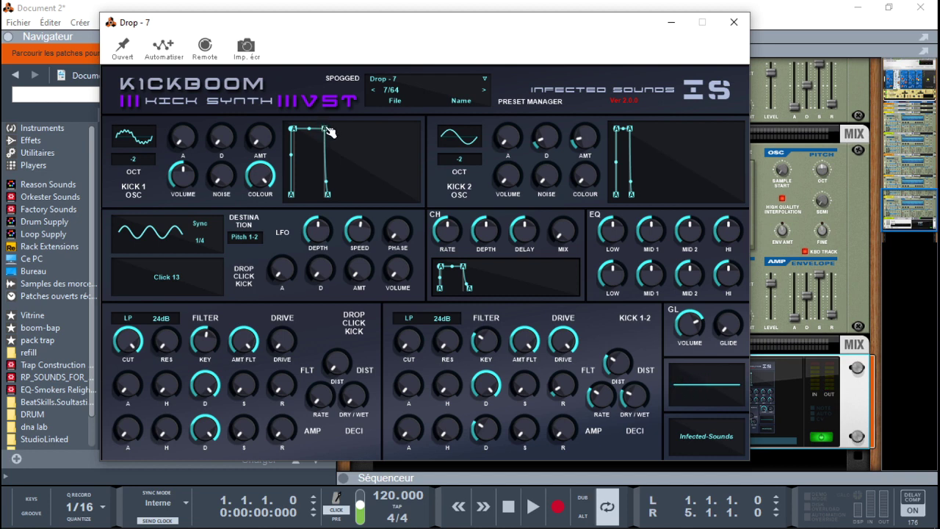
left_click_drag(328, 195, 382, 196)
left_click_drag(323, 129, 320, 157)
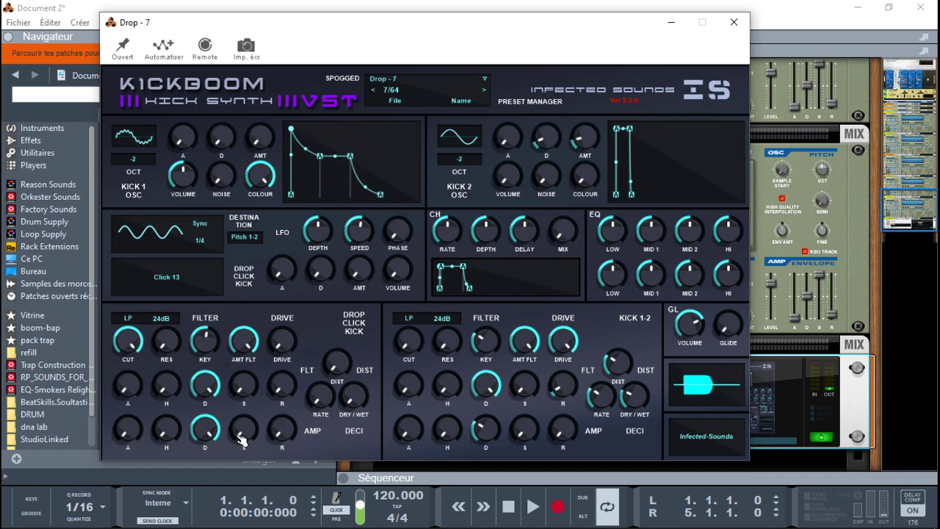
Raise the filter and amp envelope release to slightly over half for both Drop Click Kick and Kick 1-2
left_click_drag(282, 390, 277, 373)
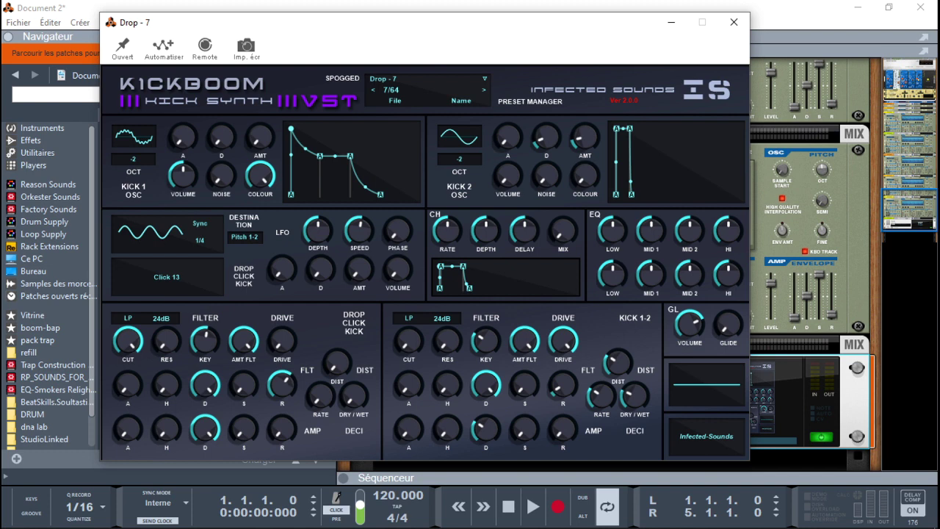
left_click_drag(286, 440, 283, 423)
left_click_drag(575, 441, 575, 437)
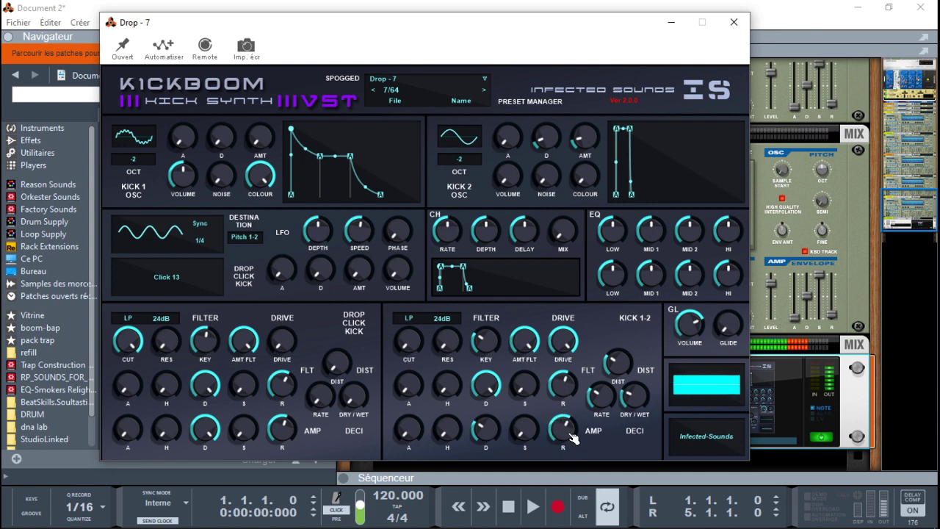
Shorten the Kick 1 envelope's hold and release and raise its sustain to full level
left_click_drag(382, 197, 361, 203)
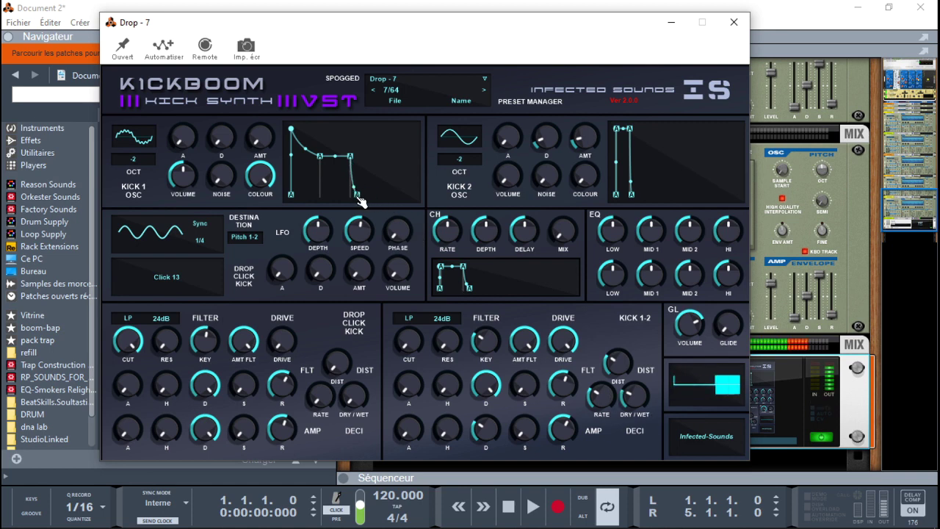
left_click_drag(351, 156, 327, 161)
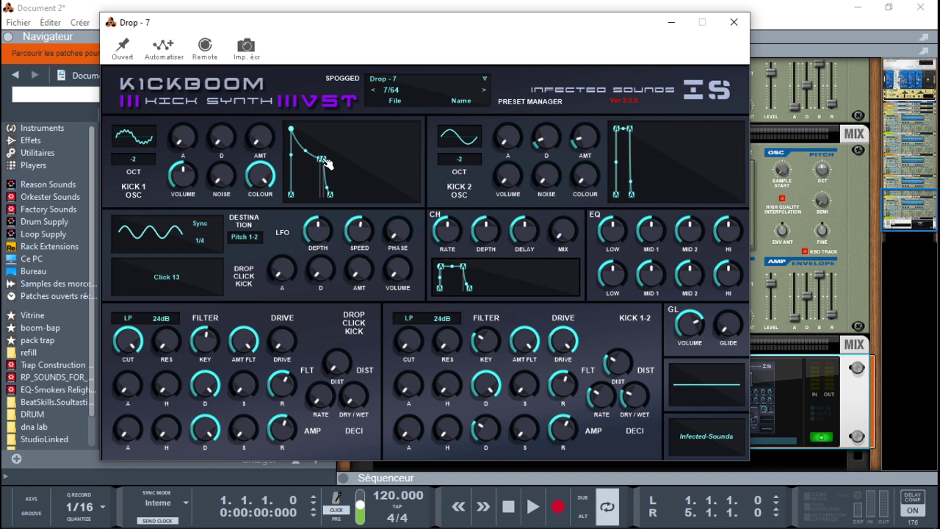
left_click_drag(323, 163, 319, 129)
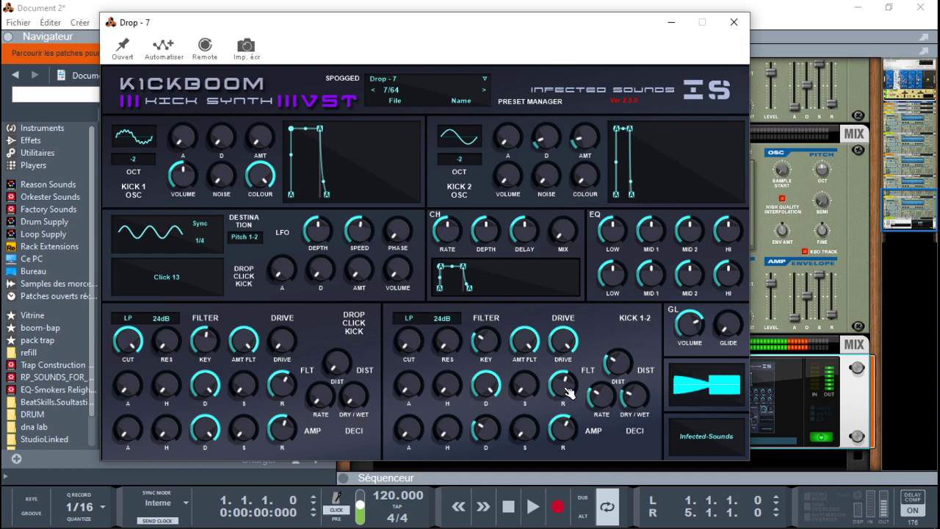
Shorten the filter and amp releases of Kick 1-2 and switch its low-pass filter to 12dB
left_click_drag(557, 381, 563, 462)
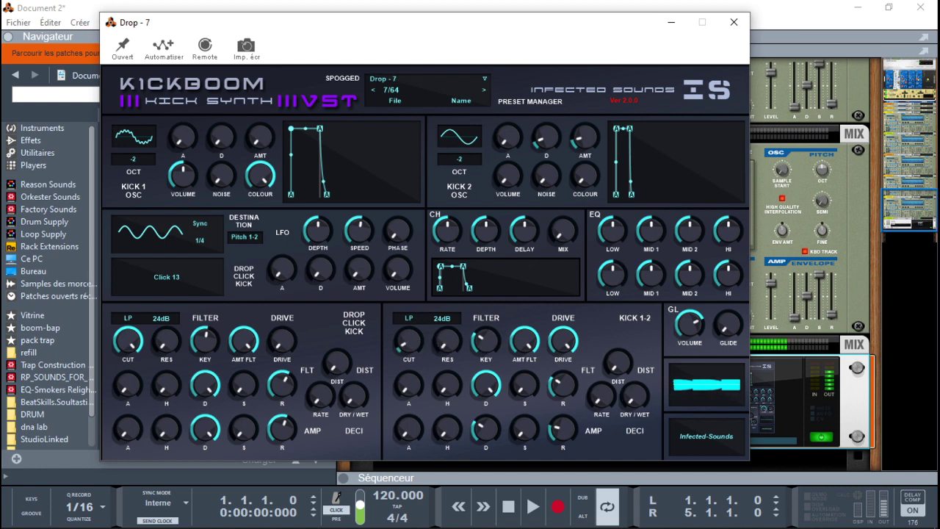
left_click_drag(408, 339, 408, 334)
left_click(441, 319)
Set the Kick 1-2 filter resonance to about half and its key tracking to minimum, and reduce its drive to about a quarter
left_click_drag(408, 339, 485, 325)
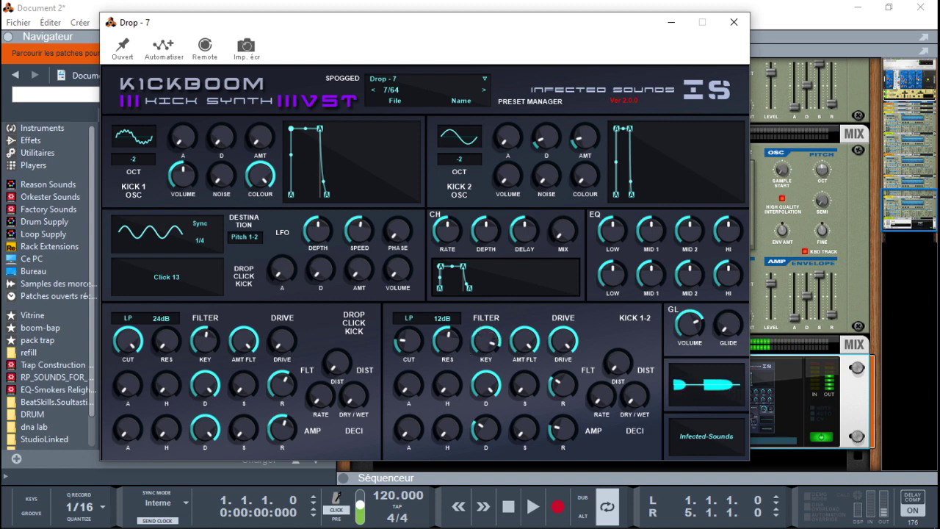
left_click_drag(486, 325, 485, 345)
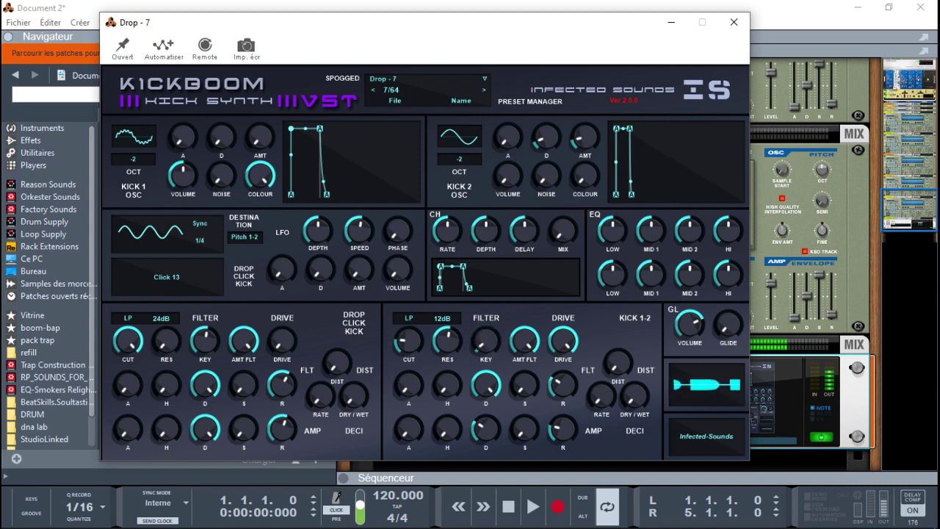
left_click_drag(563, 339, 564, 354)
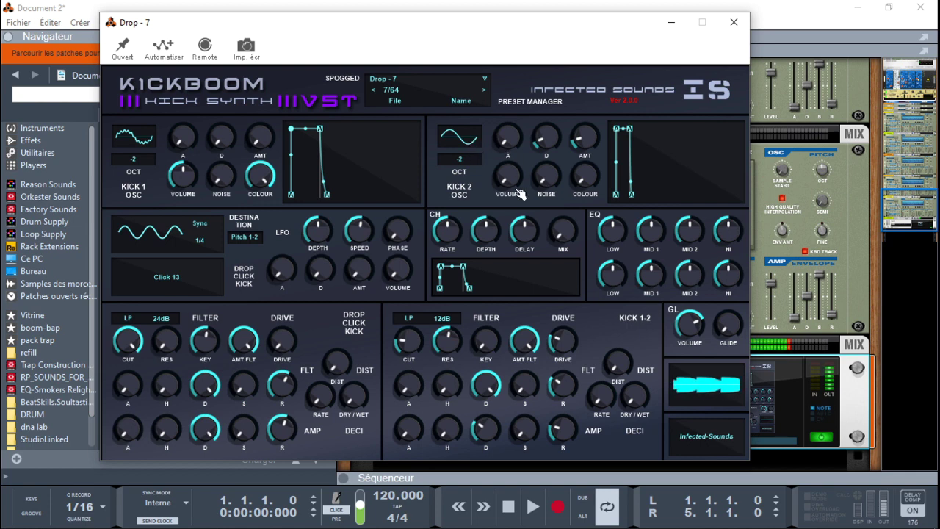
Raise the Kick 2 oscillator volume to about half and slightly lengthen the Kick 1 envelope's hold
left_click_drag(516, 185, 515, 151)
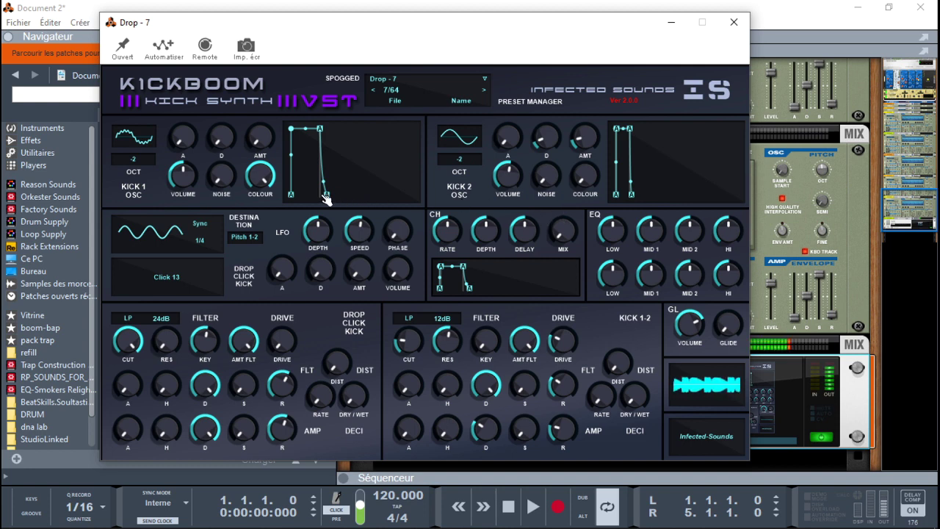
left_click_drag(318, 129, 321, 129)
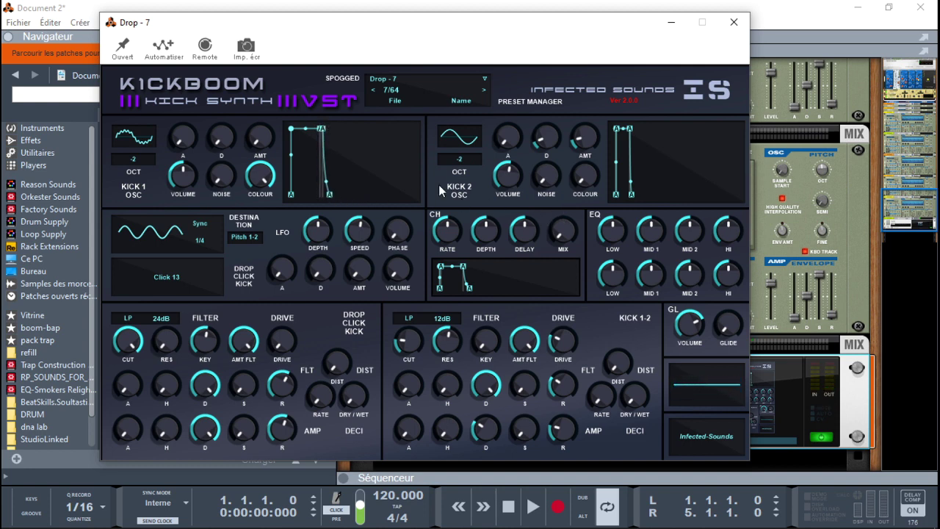
Lengthen the Kick 2 envelope's hold, raise its colour to about two thirds, and add a little oscillator noise
left_click_drag(630, 130, 648, 131)
left_click_drag(585, 175, 585, 151)
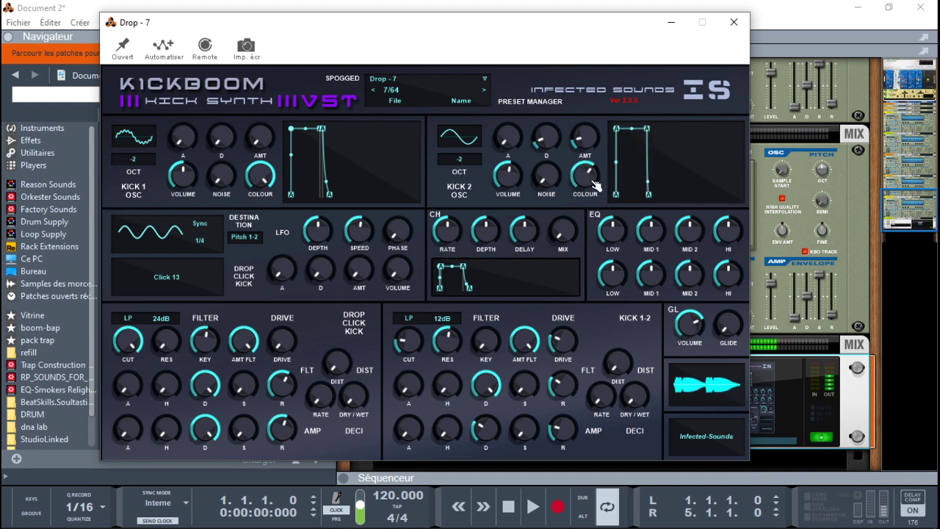
left_click_drag(545, 175, 545, 169)
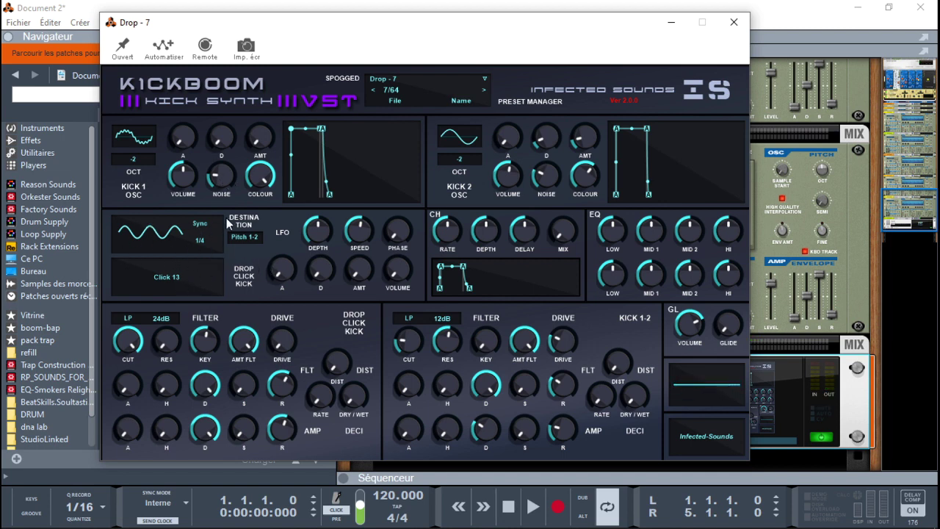
Raise the Drop Click Kick volume to about two thirds and, with both kick oscillators silenced, audition Click 1 and Click 2 and select Click 4
mouse_move(277, 272)
left_mouse_down()
mouse_move(276, 261)
mouse_move(282, 283)
left_mouse_up()
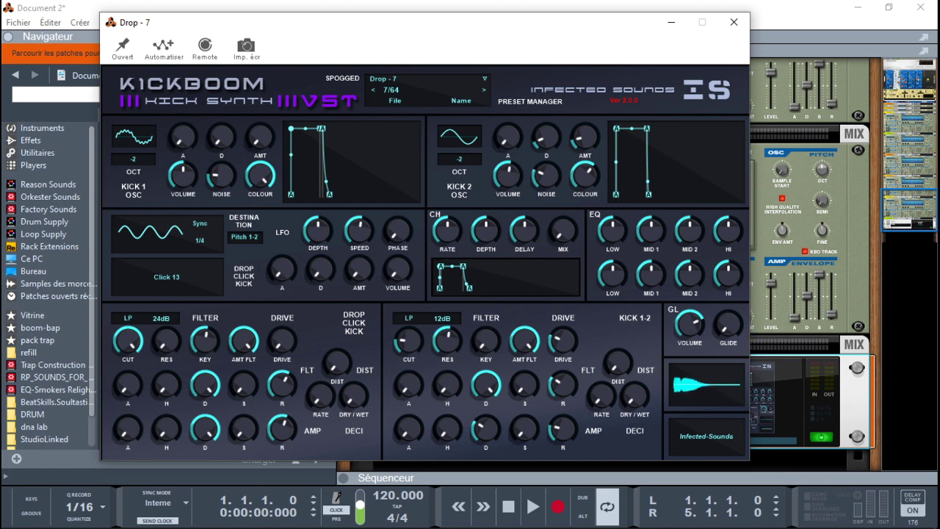
left_click_drag(395, 269, 395, 247)
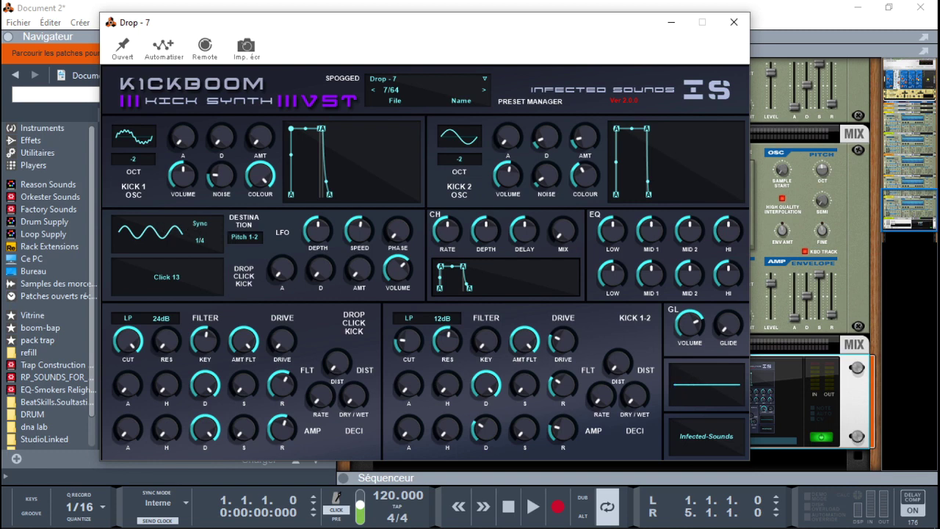
left_click(164, 288)
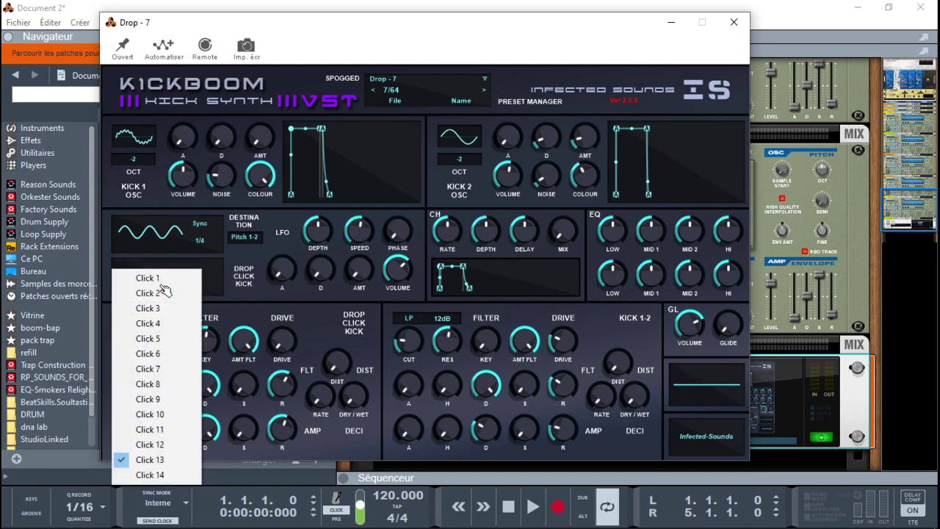
left_click(172, 278)
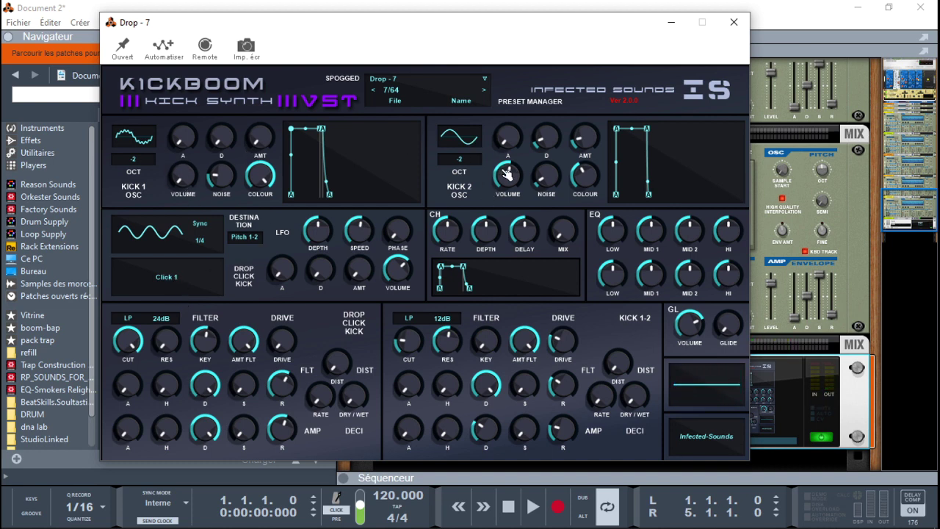
left_click(168, 287)
left_click(168, 294)
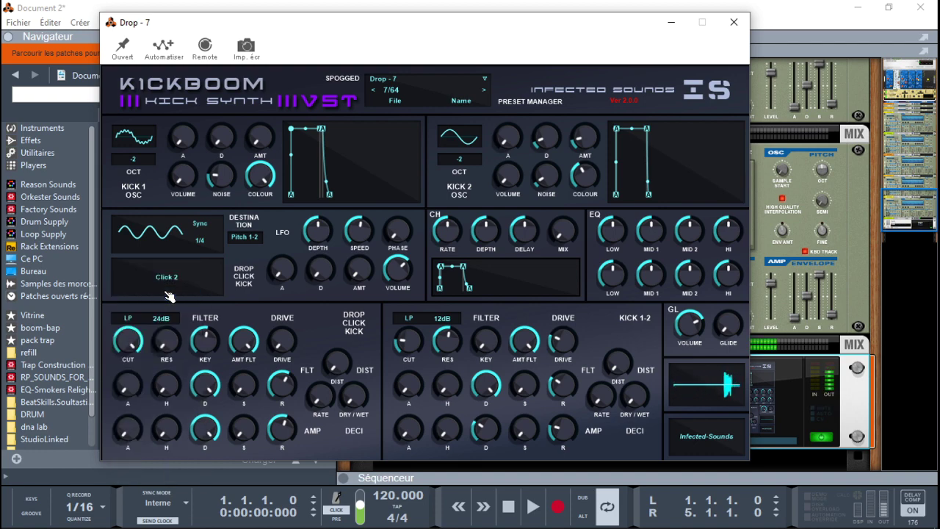
left_click(171, 275)
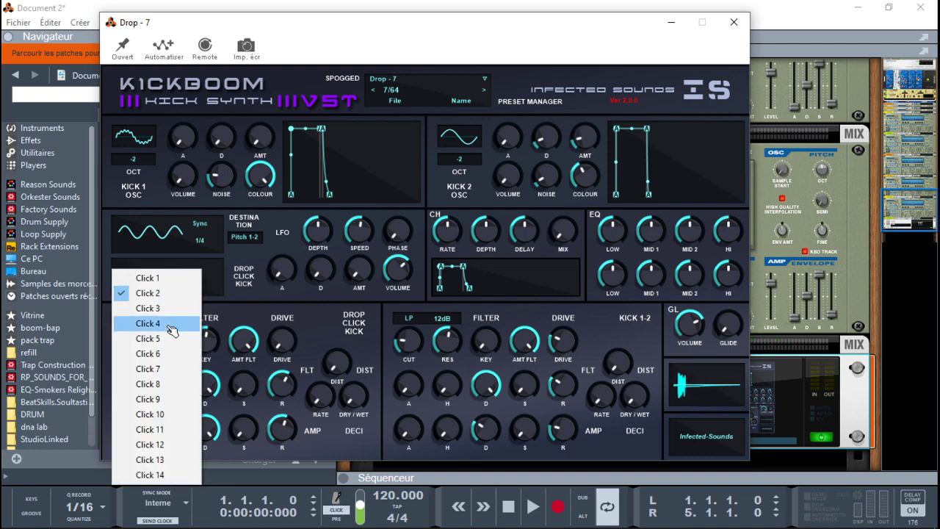
left_click(171, 325)
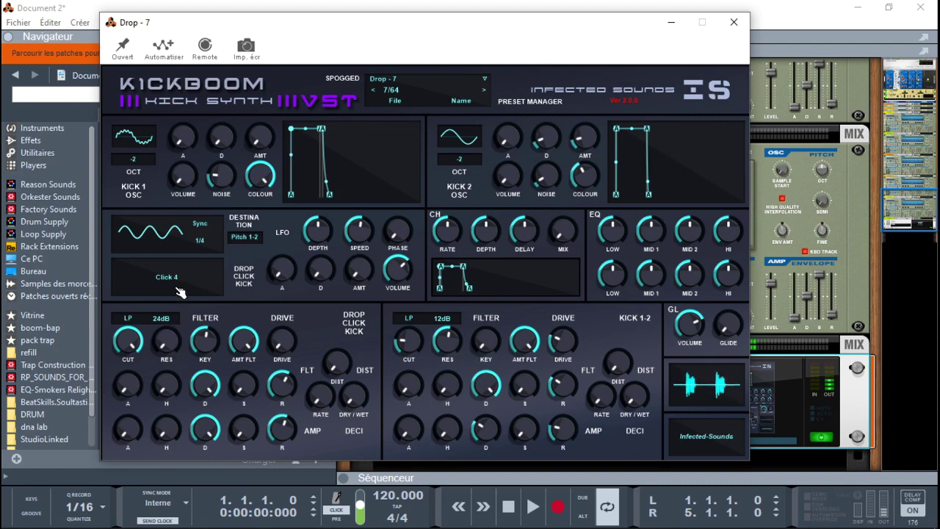
Bring the Kick 1 oscillator volume back up to about two thirds and set its octave to -3
left_click_drag(185, 178, 184, 184)
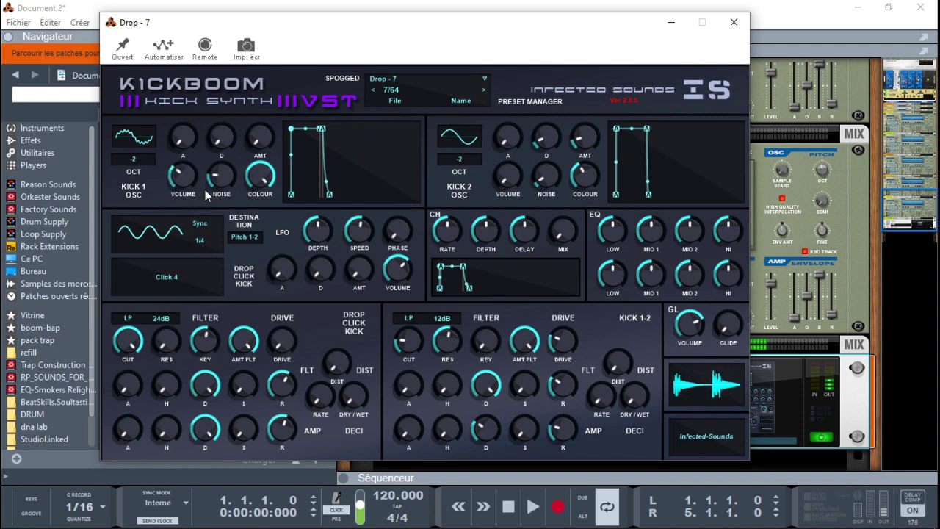
left_click(150, 160)
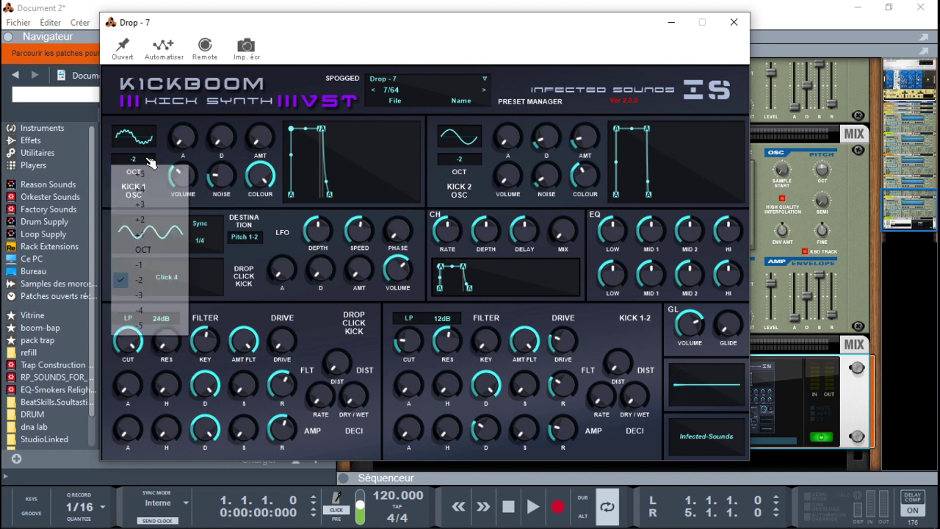
left_click(140, 296)
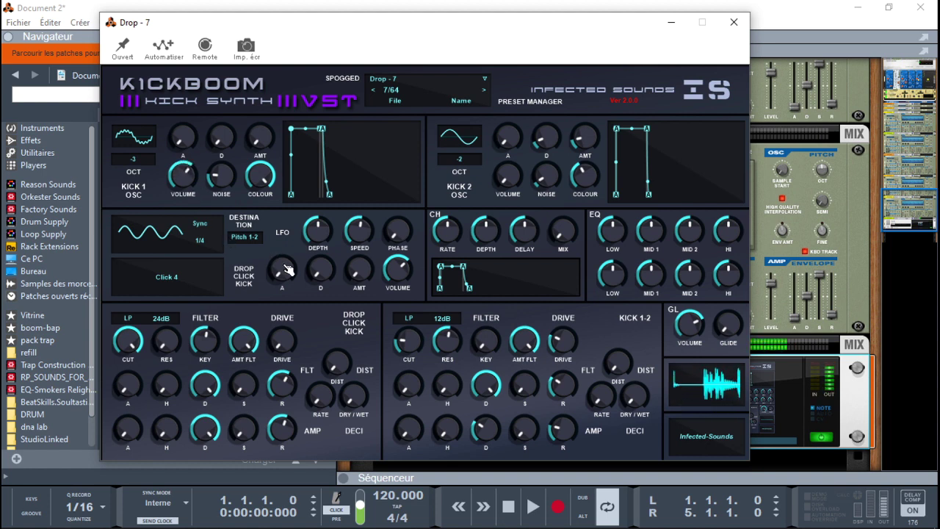
Raise the Drop Click Kick amount to about a quarter and its drive to nearly half, and bring Kick 2 volume back to about half
left_click_drag(369, 282, 369, 273)
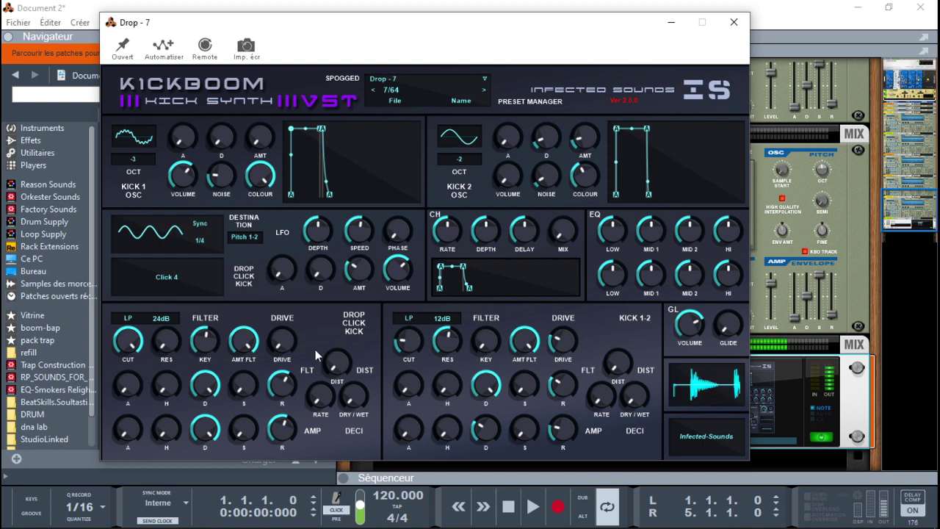
left_click_drag(281, 340, 282, 334)
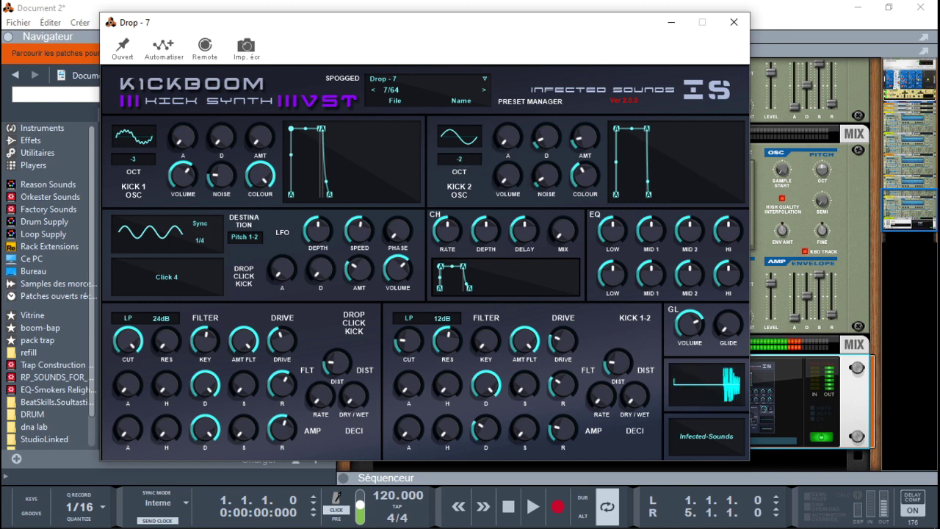
left_click_drag(502, 173, 502, 170)
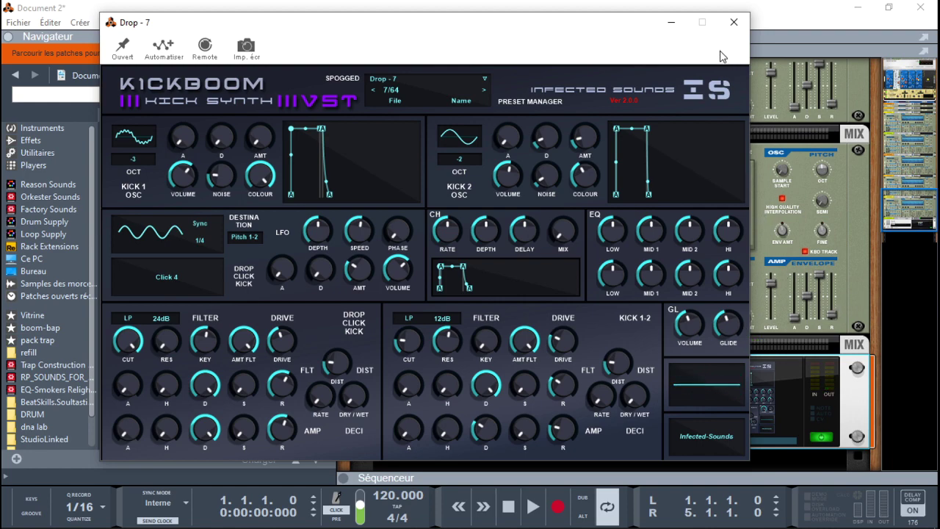
Close the Kickboom editor and delete its module group from the rack
left_click(733, 22)
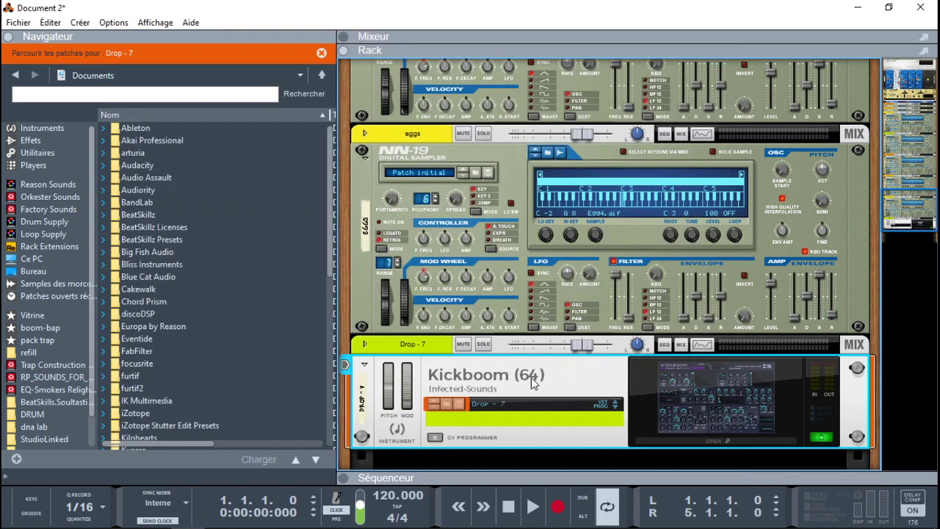
key("Delete")
key("Return")
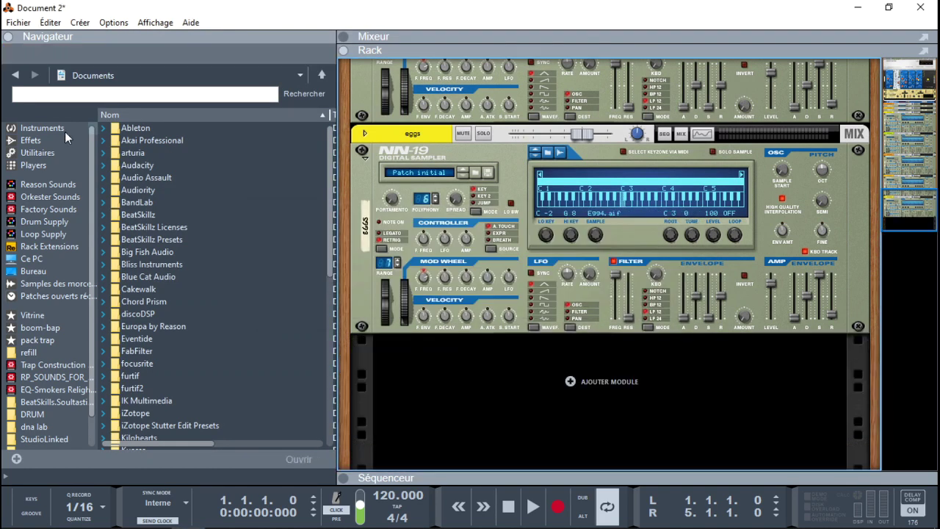
Add the KickOne 2 (64) instrument from Infected-Sounds to the rack and move its editor window clear
left_click(19, 131)
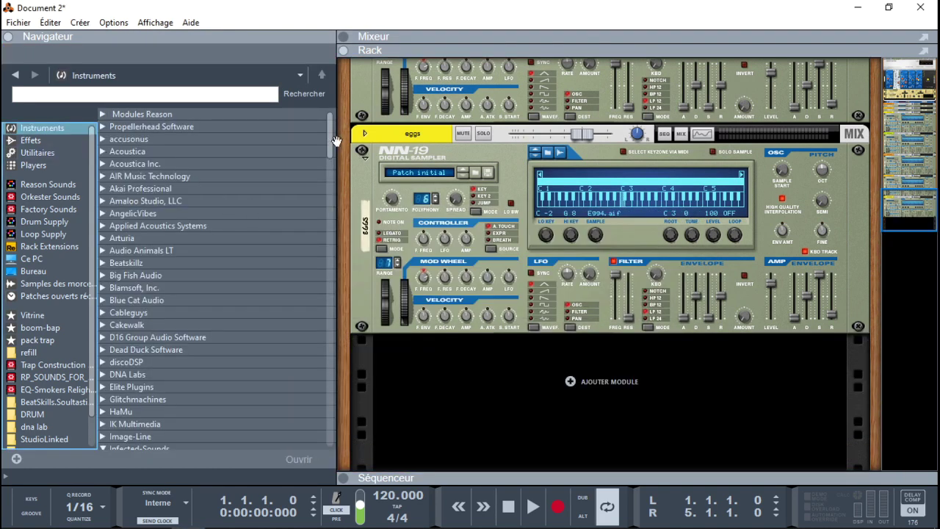
left_click_drag(332, 146, 337, 160)
scroll(194, 270, "down", 3)
left_click(194, 270)
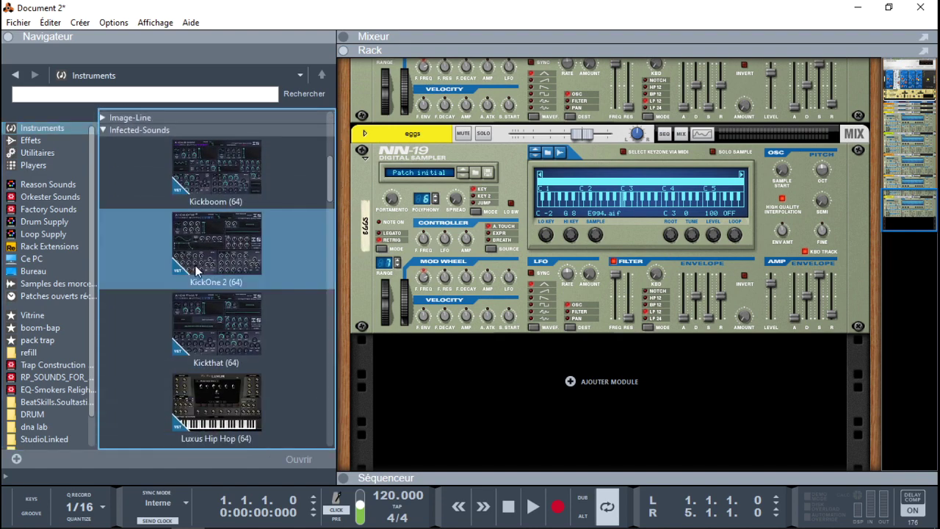
left_click_drag(200, 262, 497, 433)
left_click_drag(549, 414, 599, 386)
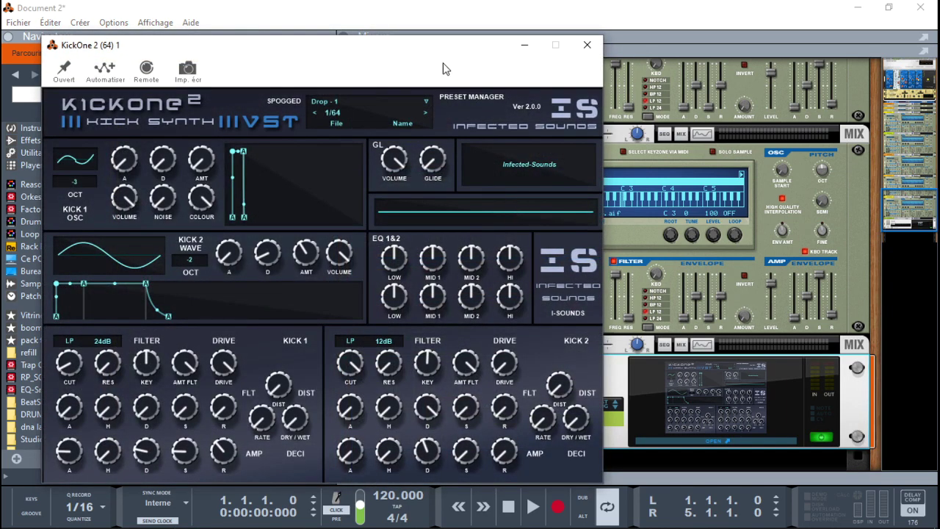
left_click_drag(444, 64, 543, 33)
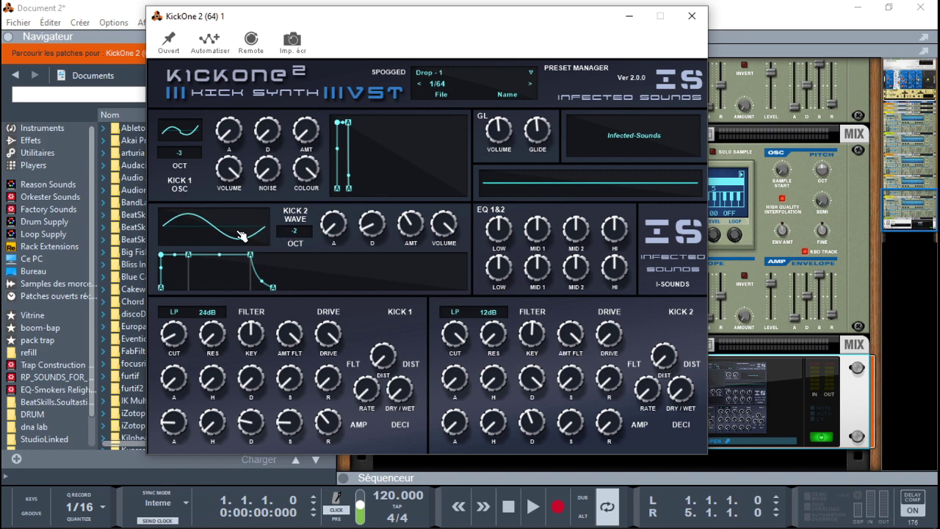
Change the waveforms of the Kick 1 and Kick 2 oscillators, giving Kick 1 a squared wave and Kick 2 a decaying ripple
left_click_drag(239, 234, 206, 162)
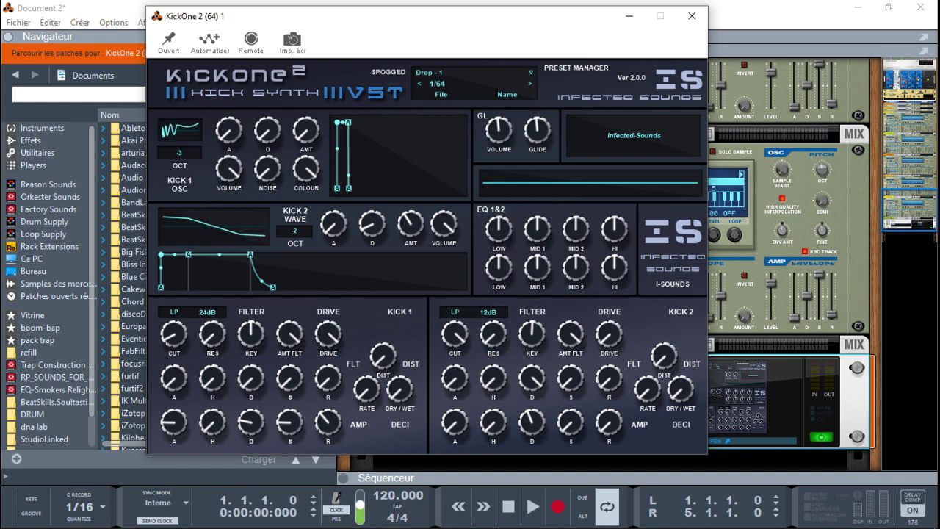
left_click_drag(179, 131, 180, 113)
left_click_drag(198, 228, 198, 189)
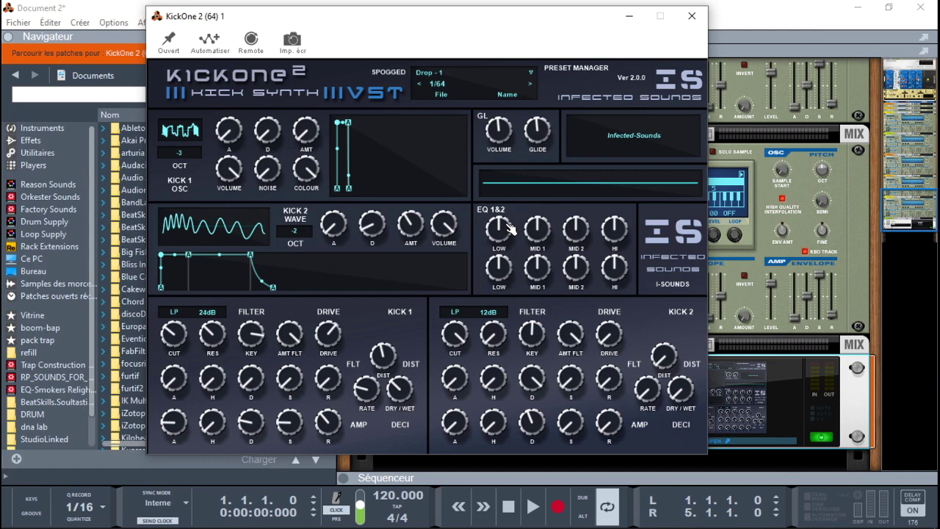
Play the kick and boost the low bands of both EQs while cutting their Mid 2 and Hi bands
left_click(591, 182)
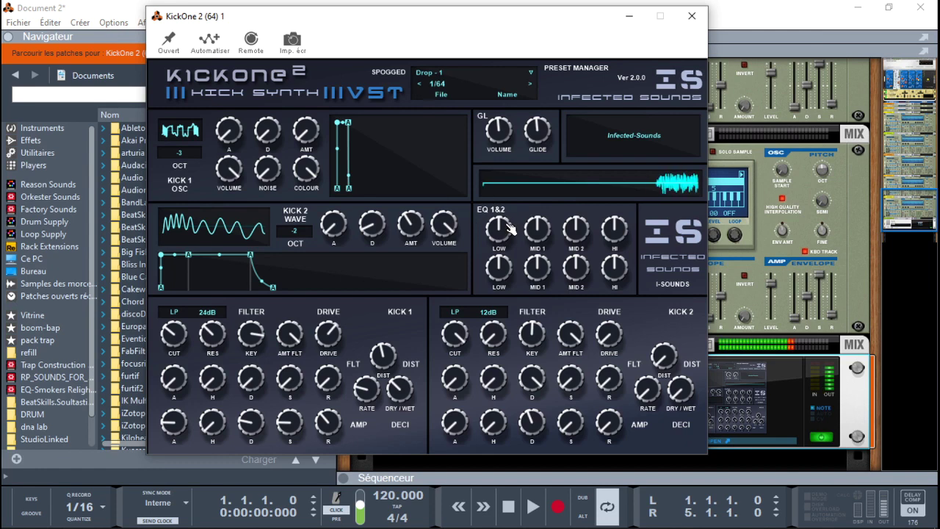
left_click(592, 182)
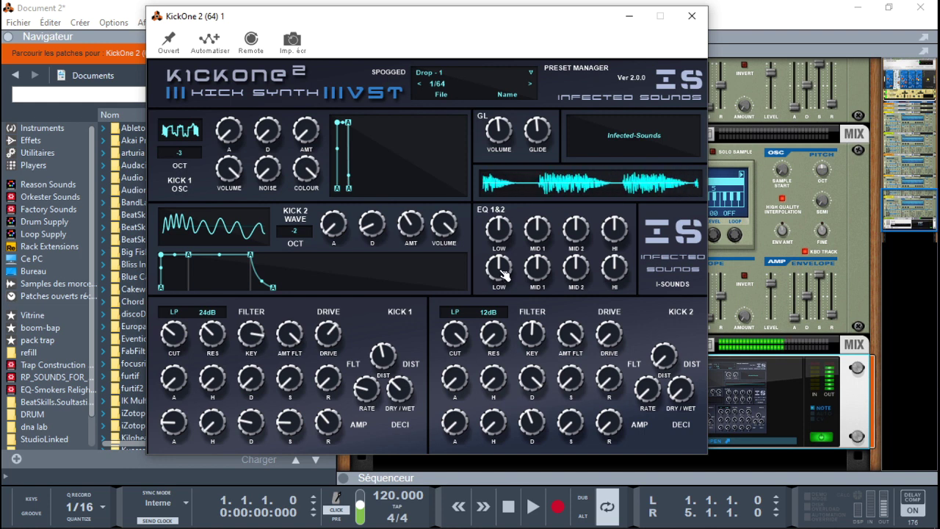
left_click_drag(499, 230, 500, 253)
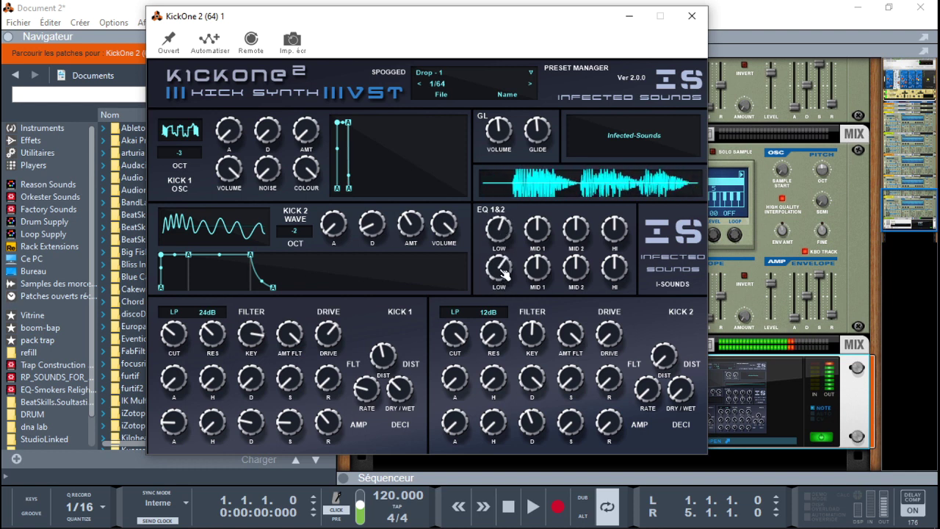
mouse_move(613, 230)
left_mouse_down()
mouse_move(614, 218)
mouse_move(614, 230)
left_mouse_up()
left_click_drag(614, 269, 575, 282)
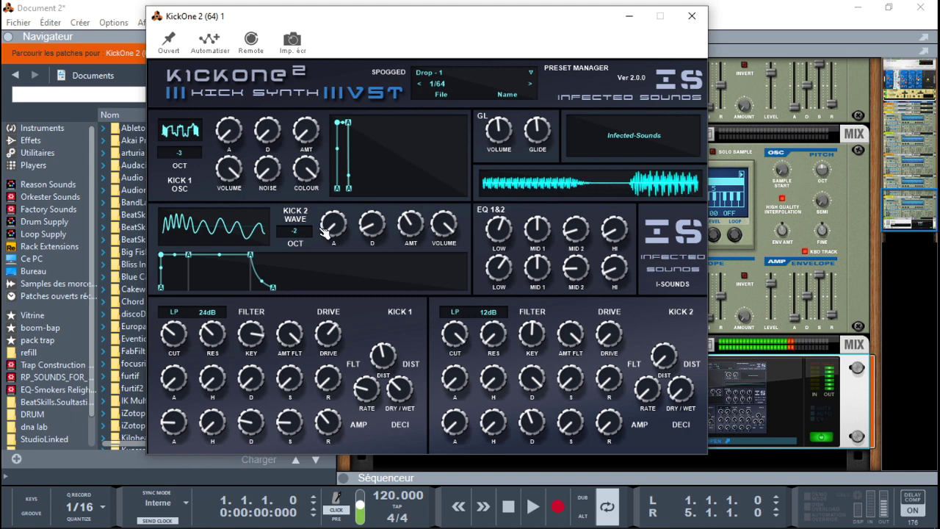
Shorten the Kick 2 envelope's hold, lower its filter amount to just above half, and set its drive to about half
left_click_drag(251, 254, 210, 254)
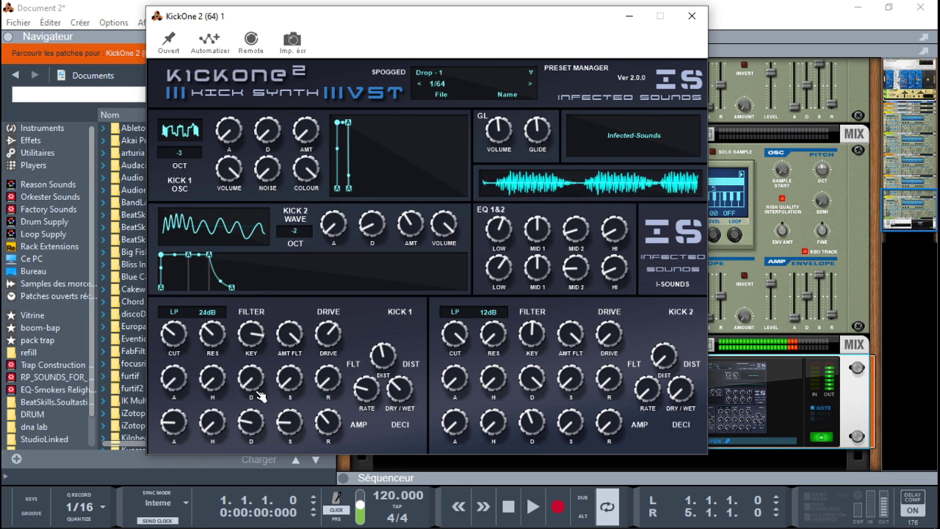
left_click_drag(577, 343, 576, 372)
mouse_move(609, 336)
left_mouse_down()
mouse_move(610, 326)
mouse_move(612, 345)
left_mouse_up()
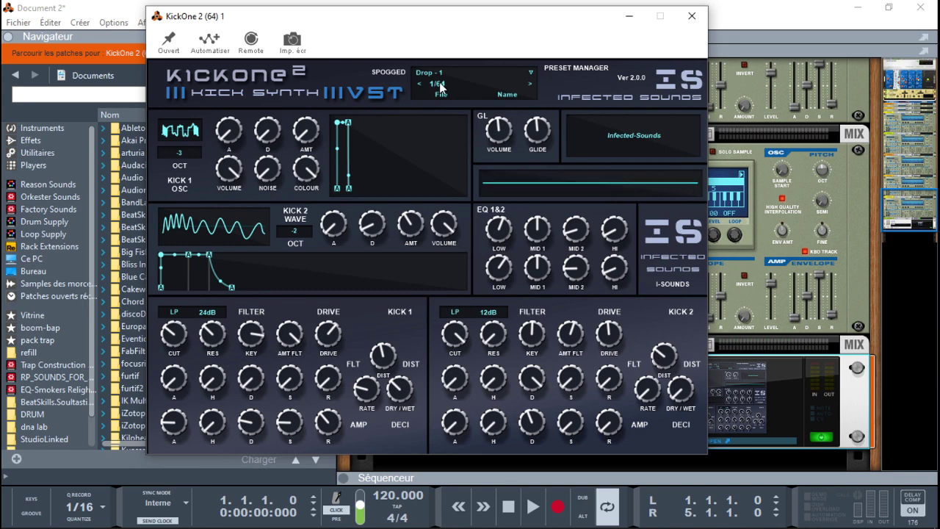
Audition the KickOne 2 presets Drop - 6 and Drop - 16
left_click(483, 78)
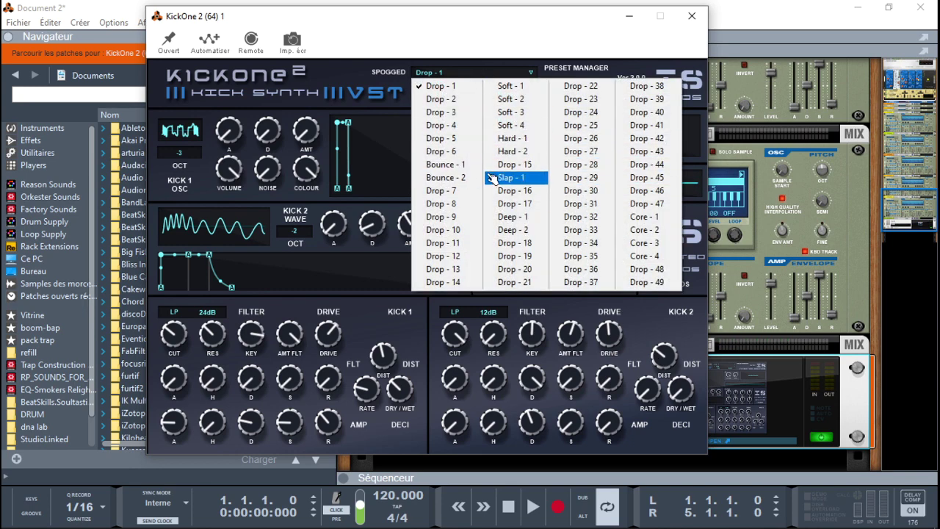
left_click(457, 151)
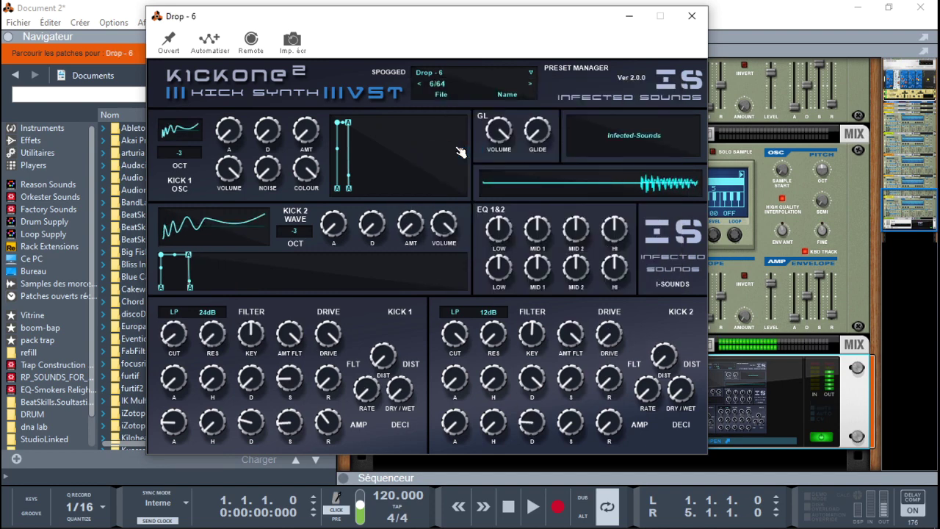
left_click(492, 73)
left_click(524, 194)
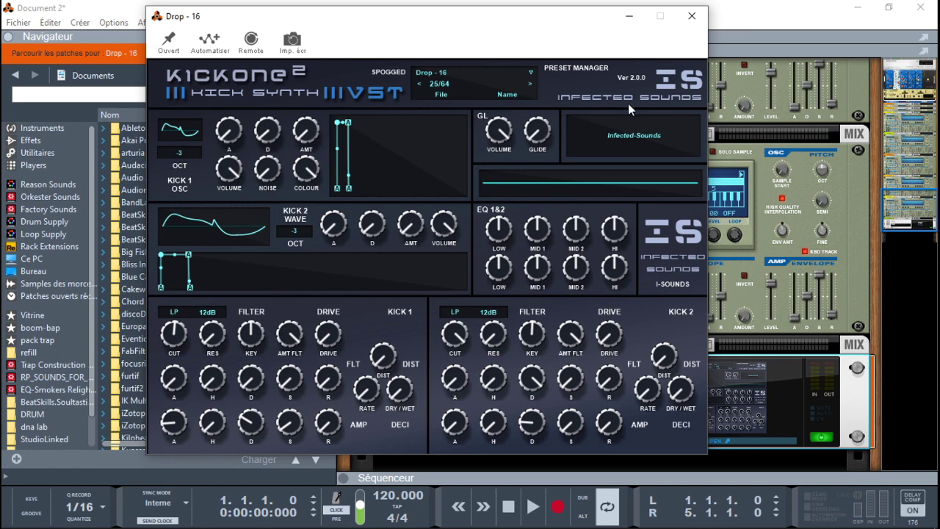
Close the KickOne 2 editor and delete its entire module group from the rack
left_click(690, 16)
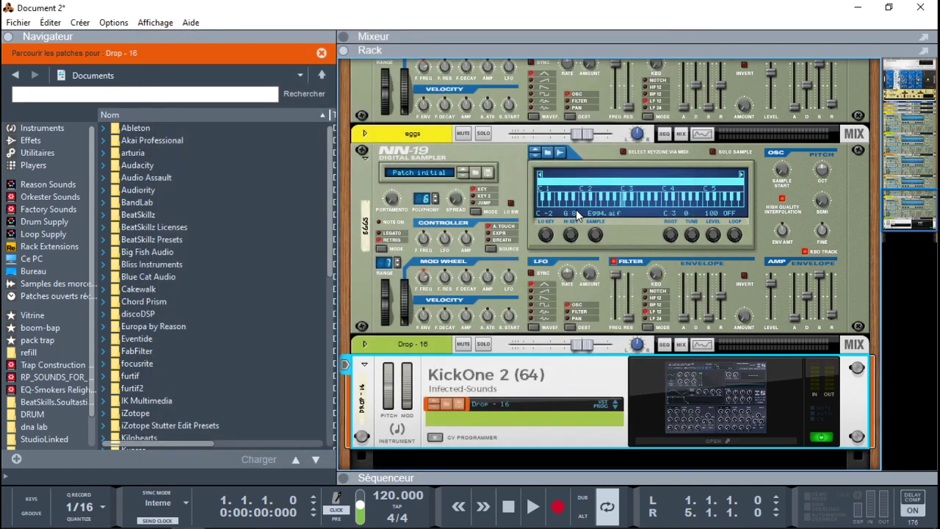
key("Delete")
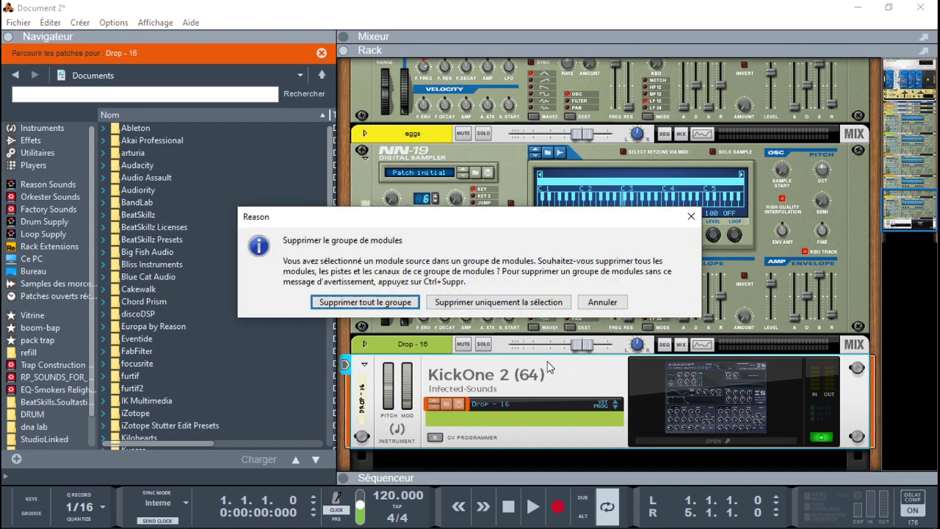
key("Return")
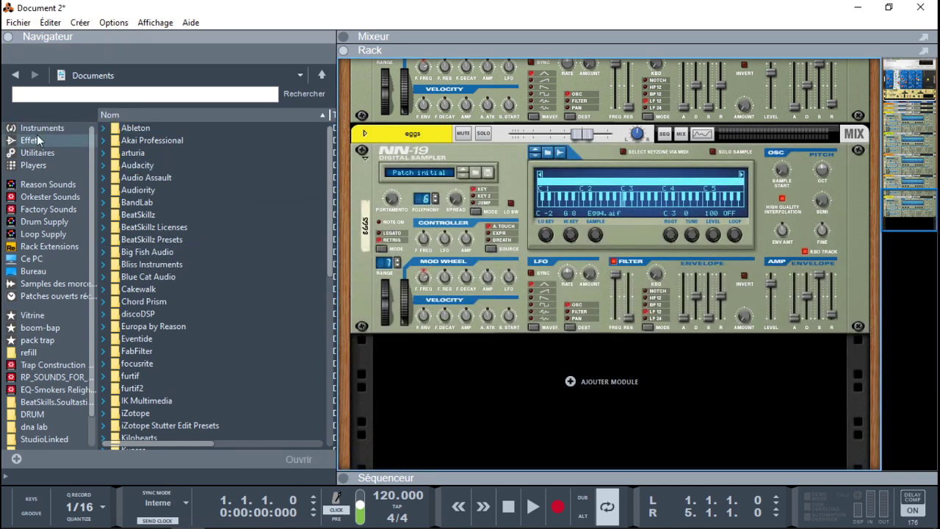
Add the Kickthat (64) instrument to the rack's empty space and position its editor window clear of the browser
left_click(39, 128)
left_click_drag(329, 147, 341, 199)
left_click_drag(215, 290, 547, 411)
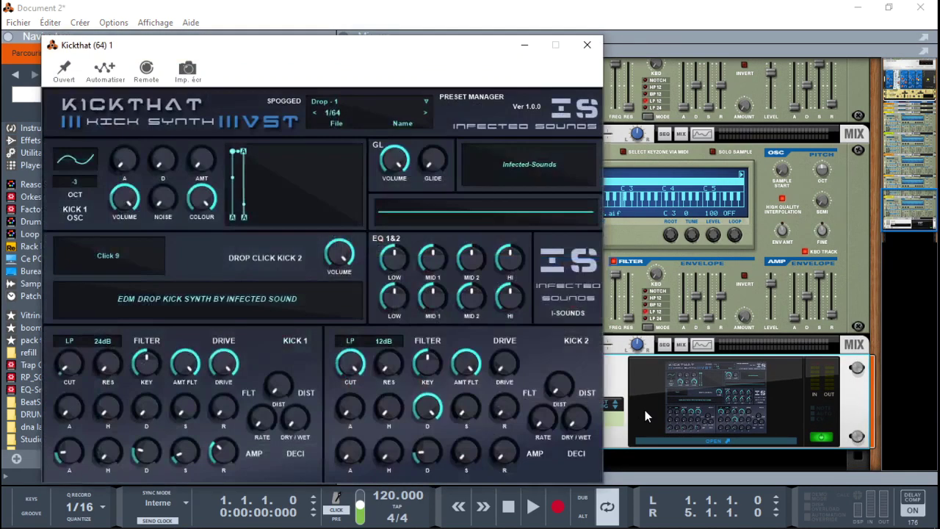
left_click_drag(485, 44, 699, 24)
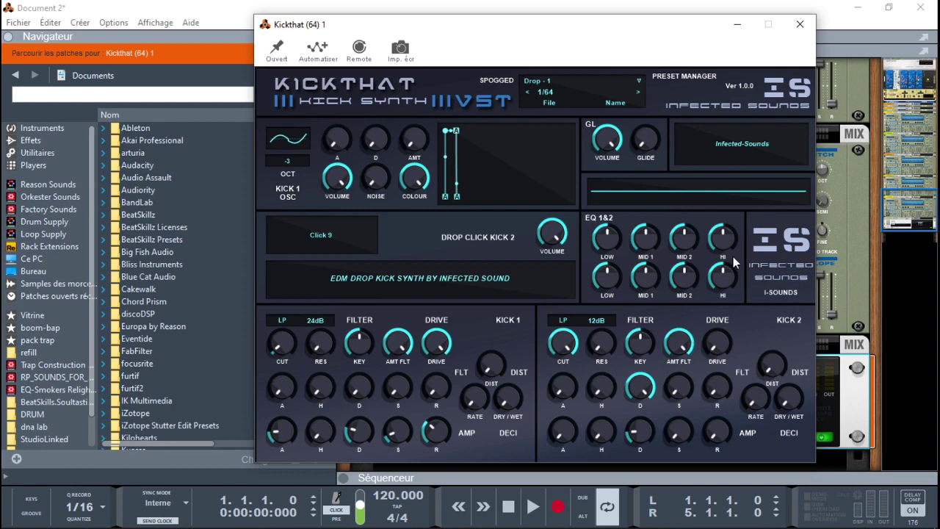
Lower Kickthat's global volume to about half and select Click 1 as the Kick 2 drop click
left_click_drag(623, 169, 623, 198)
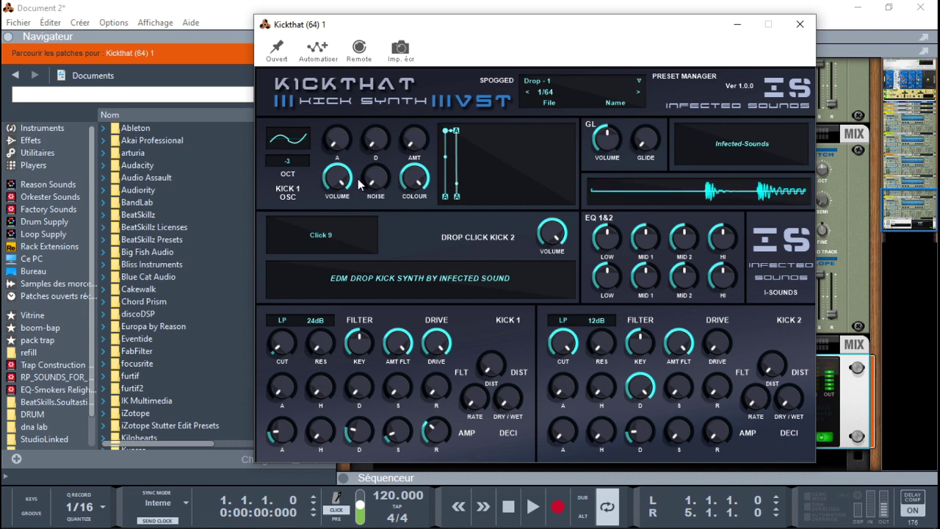
left_click(342, 248)
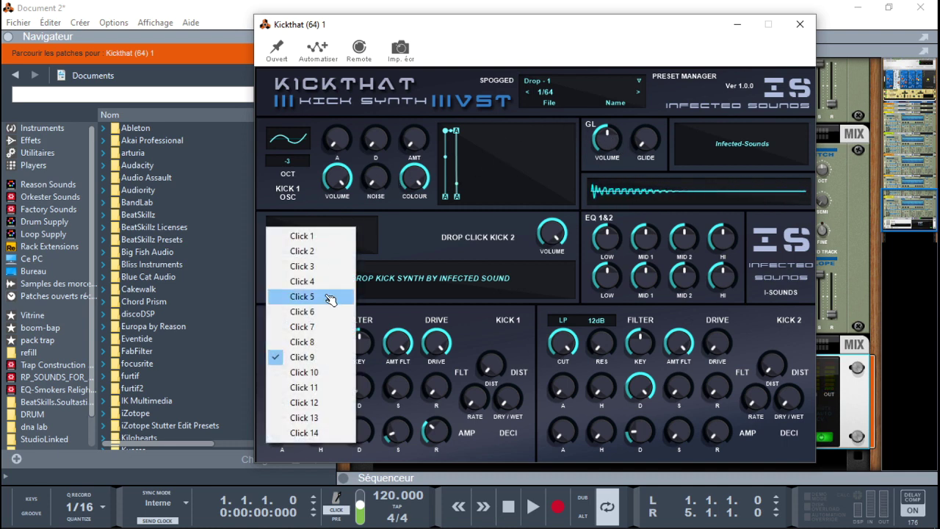
left_click(328, 238)
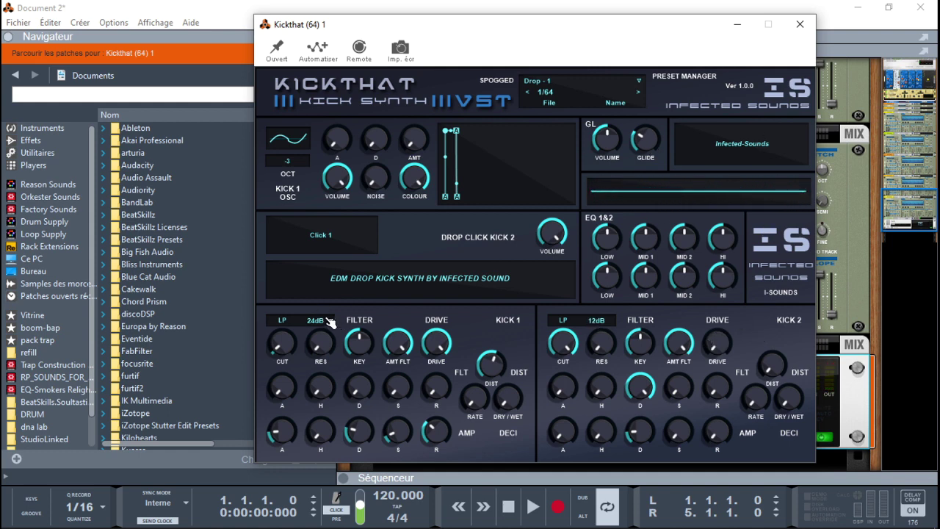
Check the filter types available for Kick 1 without changing the current one
left_click(320, 325)
left_click(282, 321)
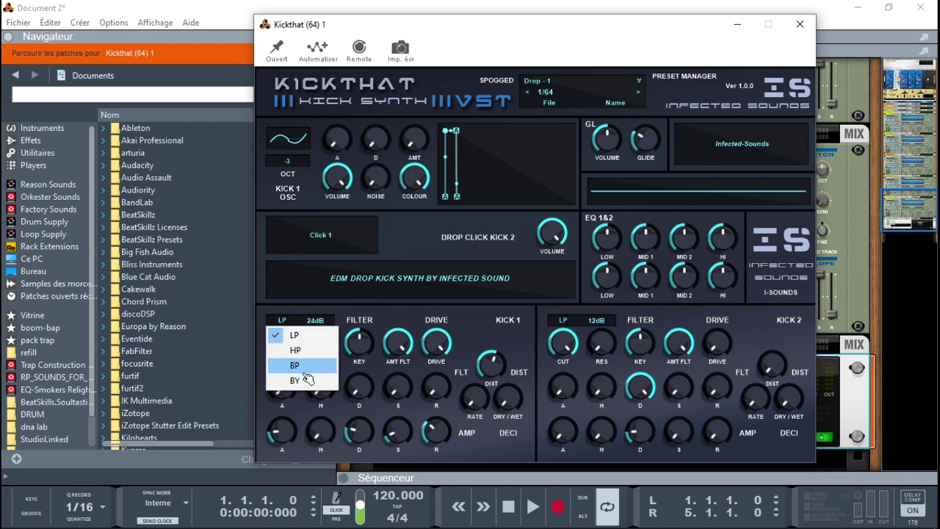
left_click(721, 318)
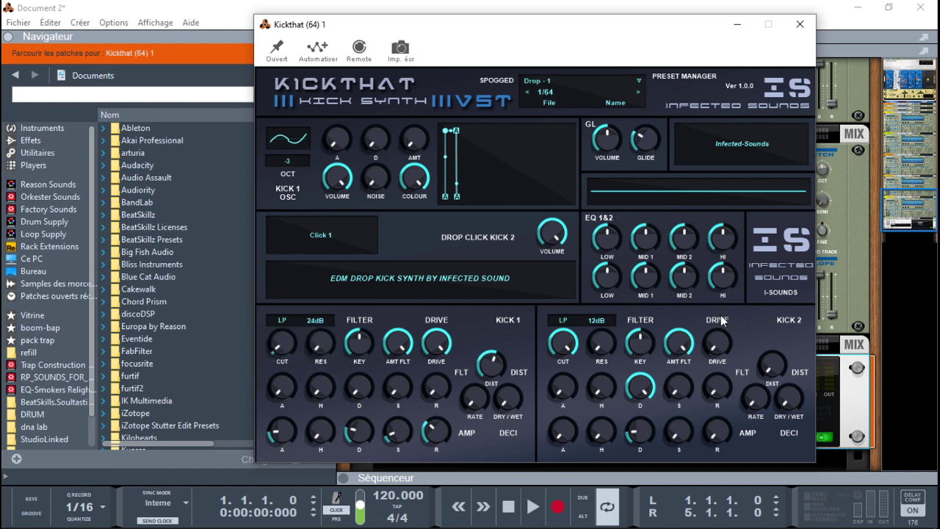
Raise Kick 1's decimator dry/wet and rate to about a quarter and add a little distortion to Kick 2
mouse_move(506, 397)
left_mouse_down()
mouse_move(506, 388)
mouse_move(506, 406)
left_mouse_up()
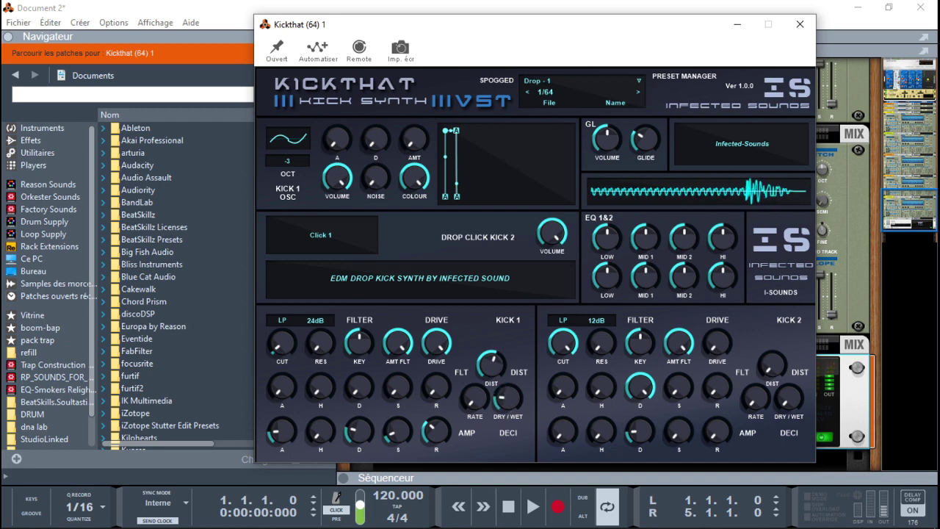
left_click_drag(474, 397, 474, 392)
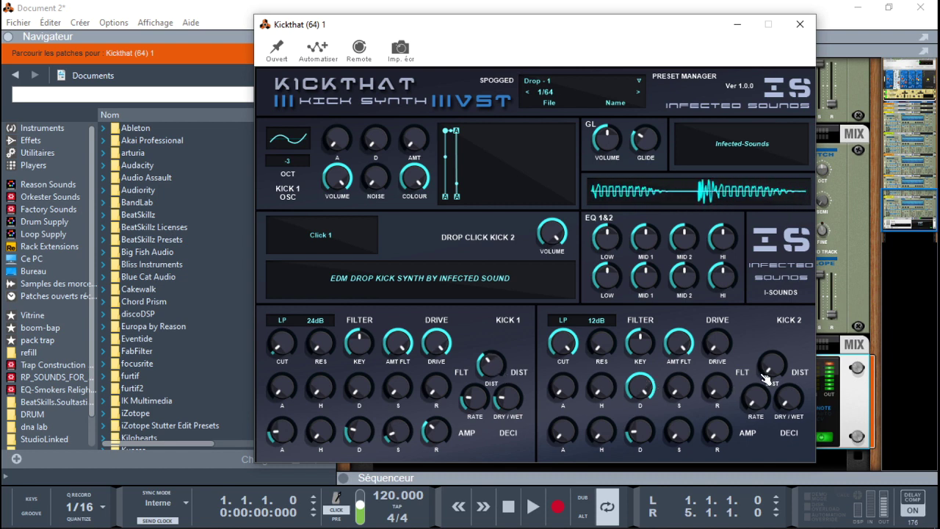
left_click_drag(769, 363, 770, 367)
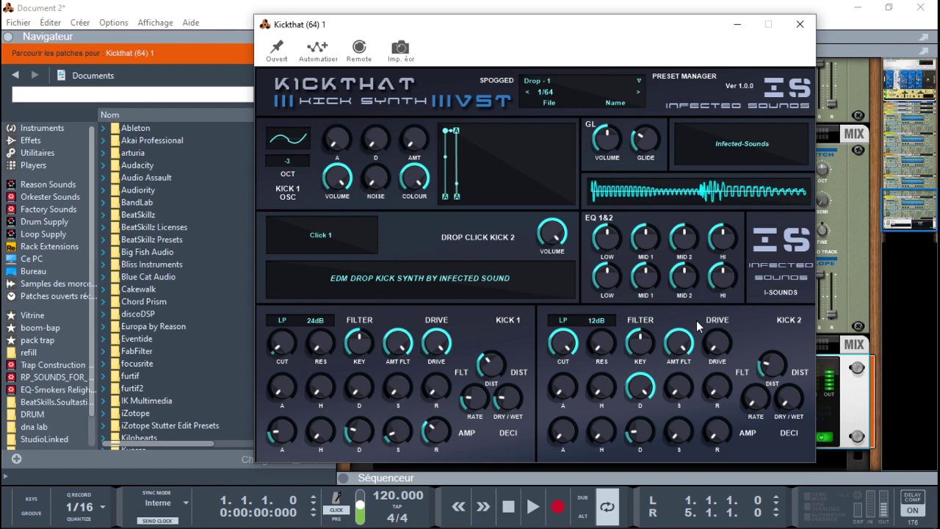
Close the Kickthat editor and delete its module from the rack
key("alt+F4")
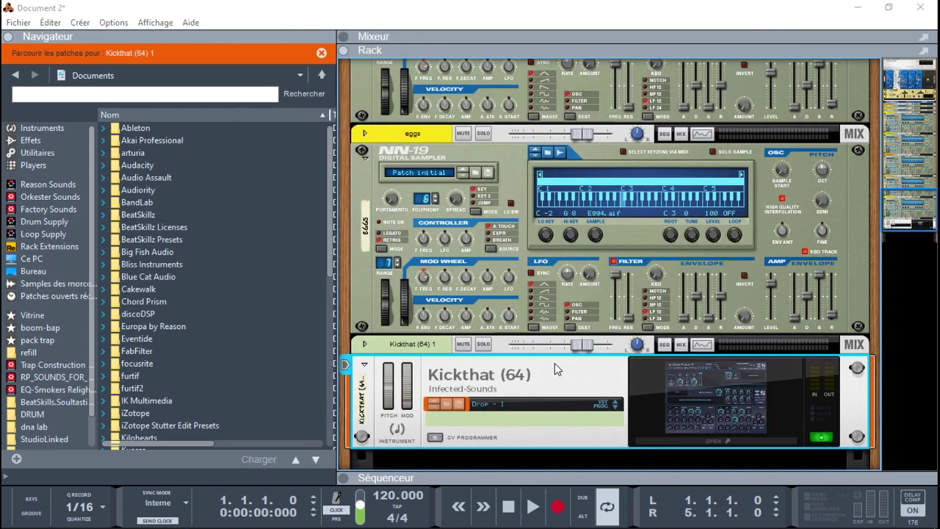
key("Delete")
Browse the Infected-Sounds instruments, examining the Luxus Hip Hop and Rex Luxus romplers
left_click(43, 128)
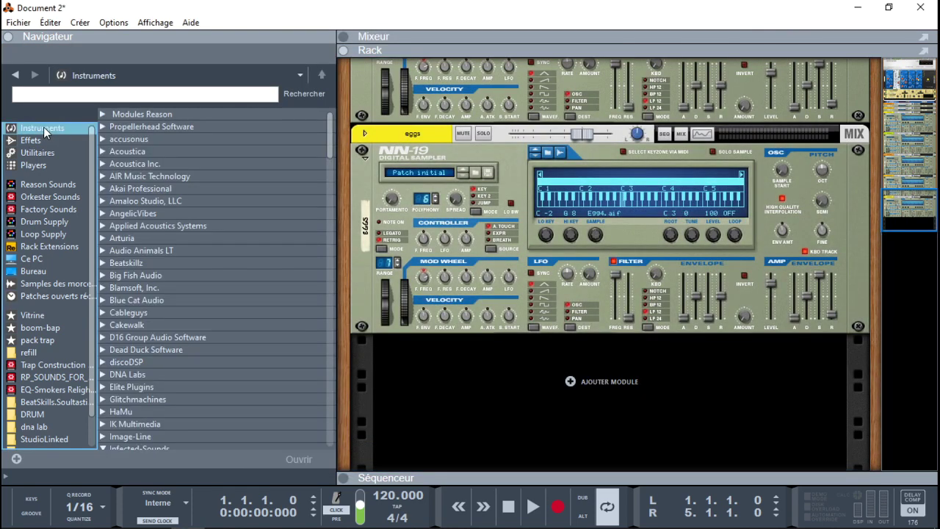
left_click_drag(331, 136, 330, 209)
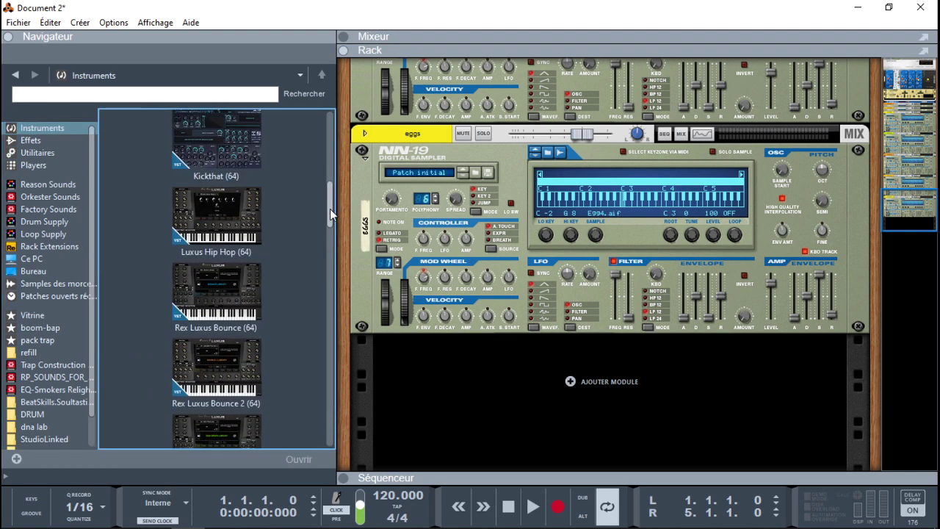
left_click(244, 255)
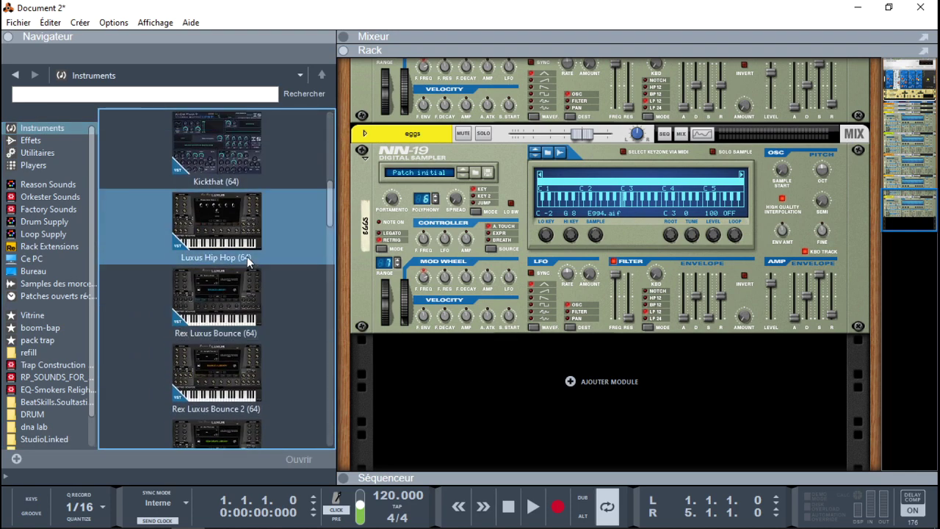
left_click_drag(335, 213, 332, 226)
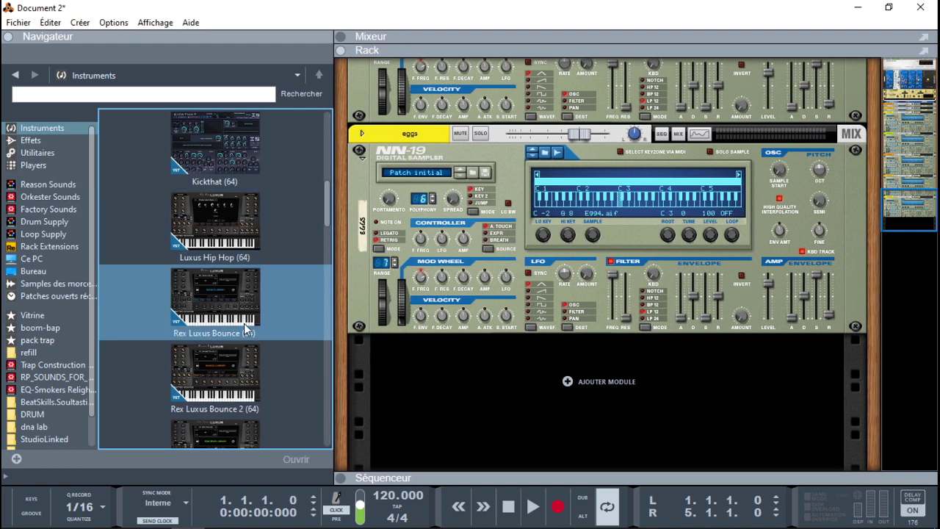
left_click_drag(329, 204, 329, 236)
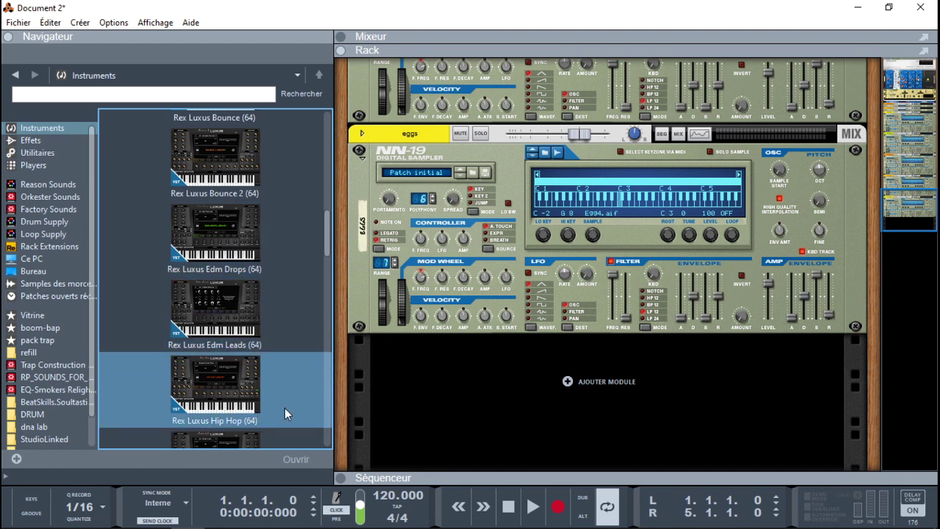
scroll(329, 264, "down", 3)
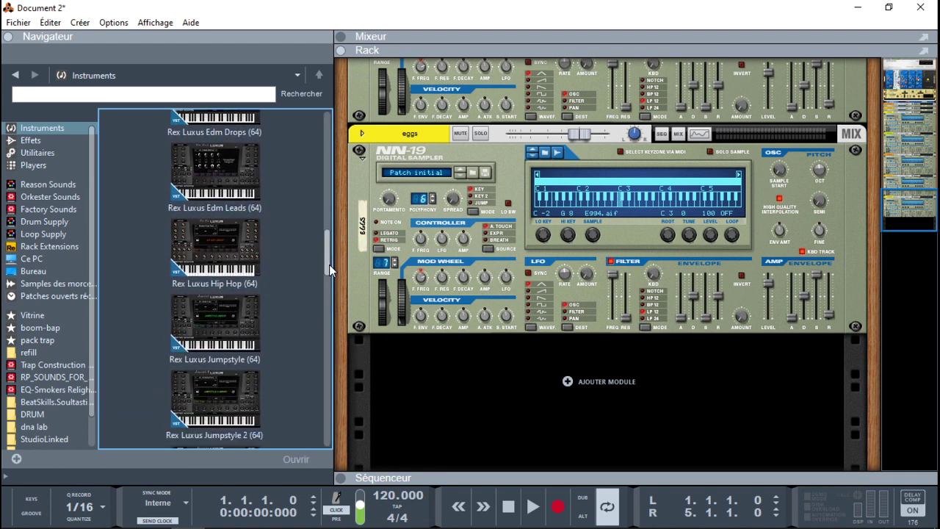
scroll(329, 264, "down", 1)
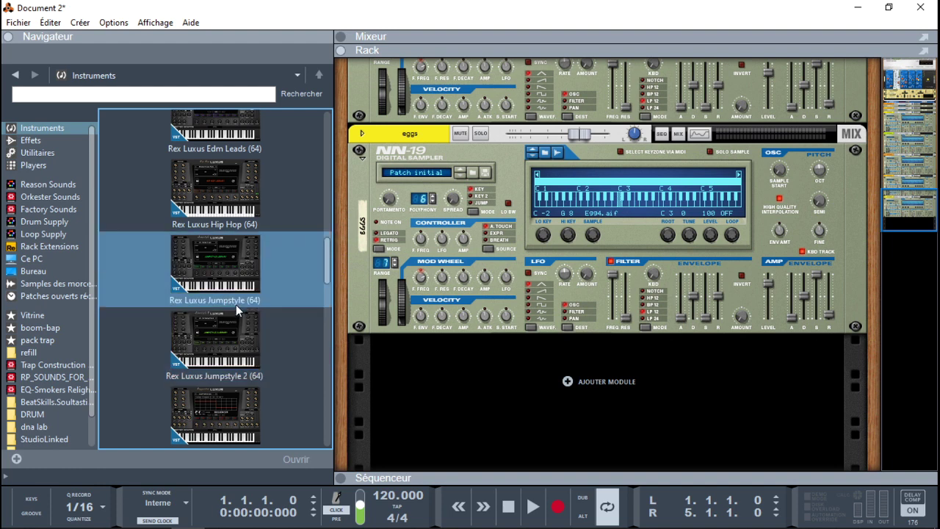
scroll(324, 265, "down", 2)
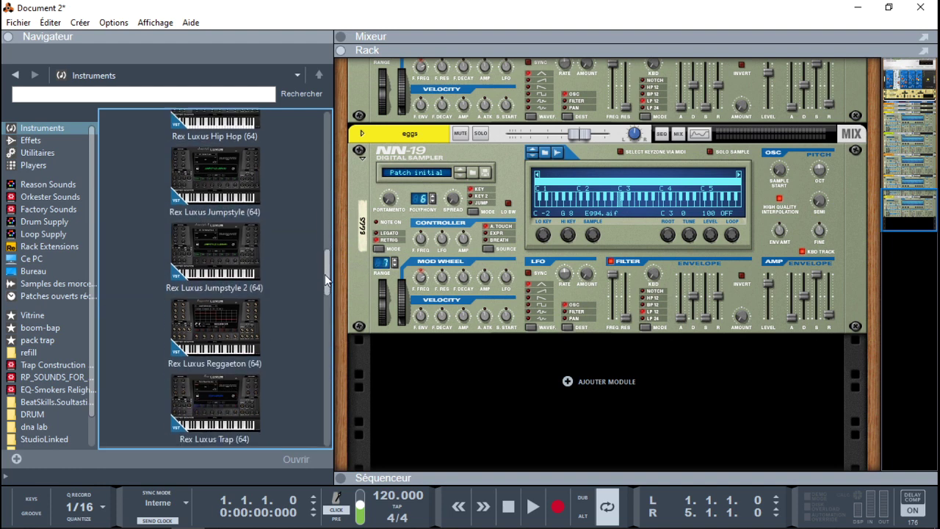
scroll(325, 274, "down", 2)
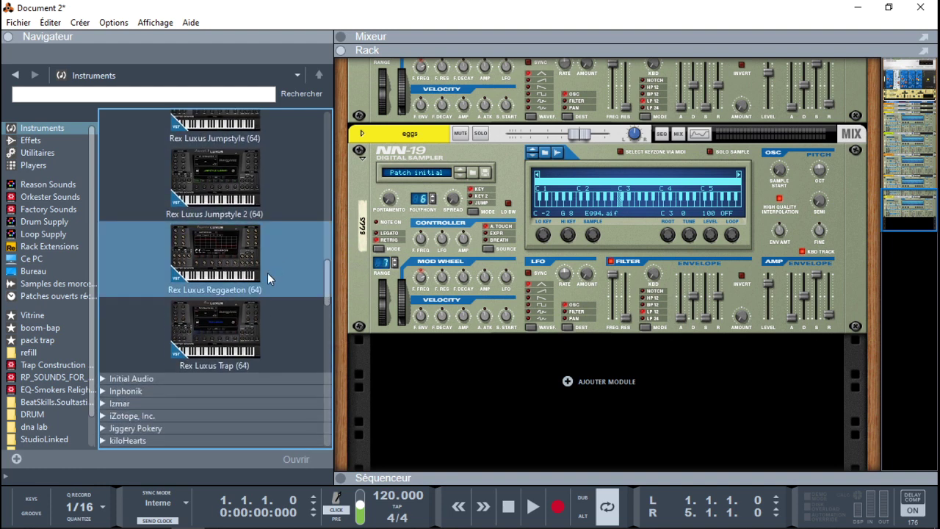
mouse_move(329, 299)
left_mouse_down()
mouse_move(336, 218)
mouse_move(345, 297)
left_mouse_up()
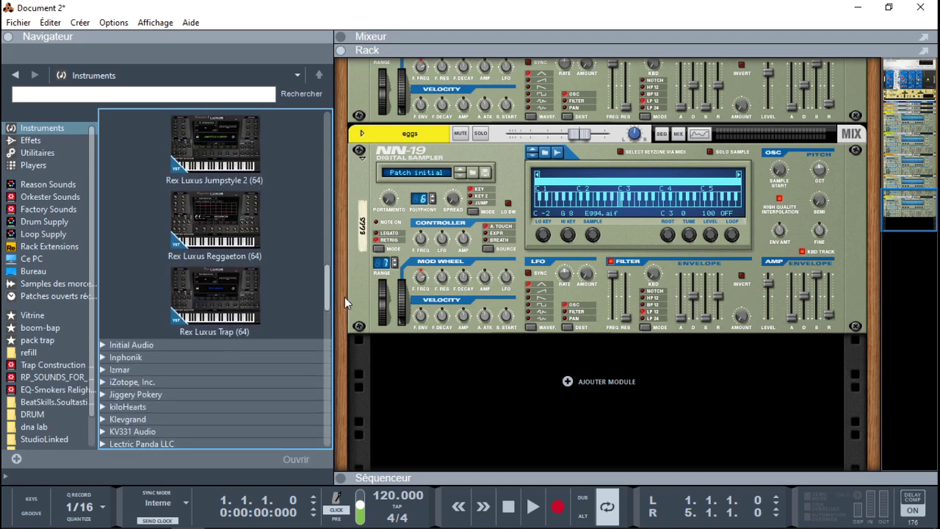
Add Rex Luxus Trap (64) to the rack and open its editor, moved up so the whole keyboard shows
left_click_drag(228, 297, 557, 395)
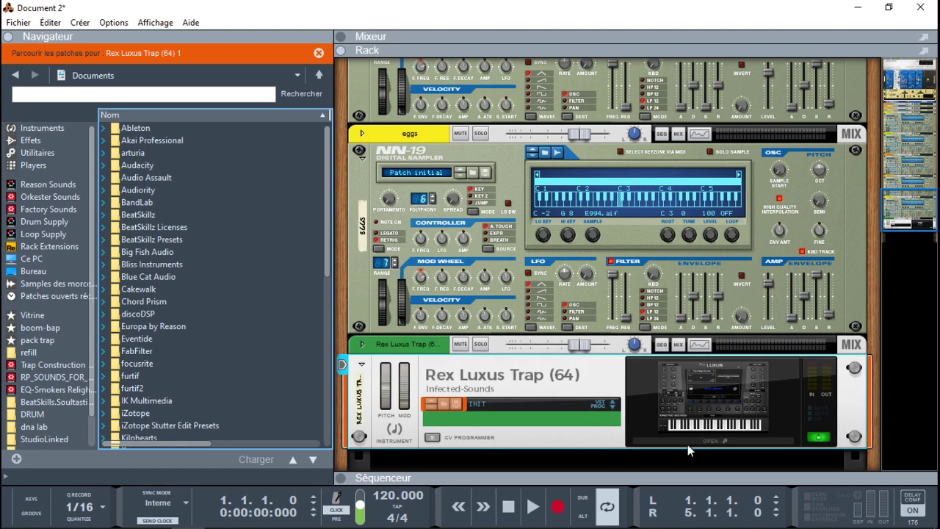
left_click(690, 442)
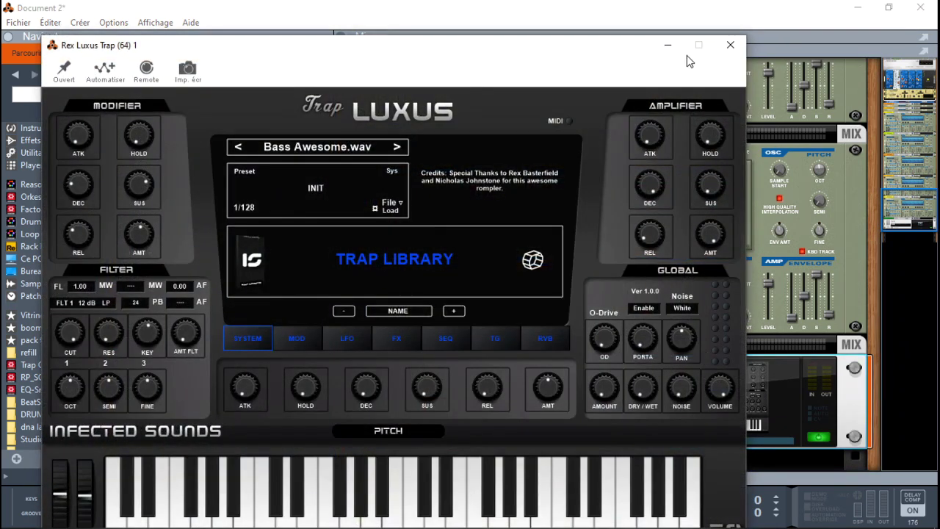
left_click_drag(626, 55, 704, 16)
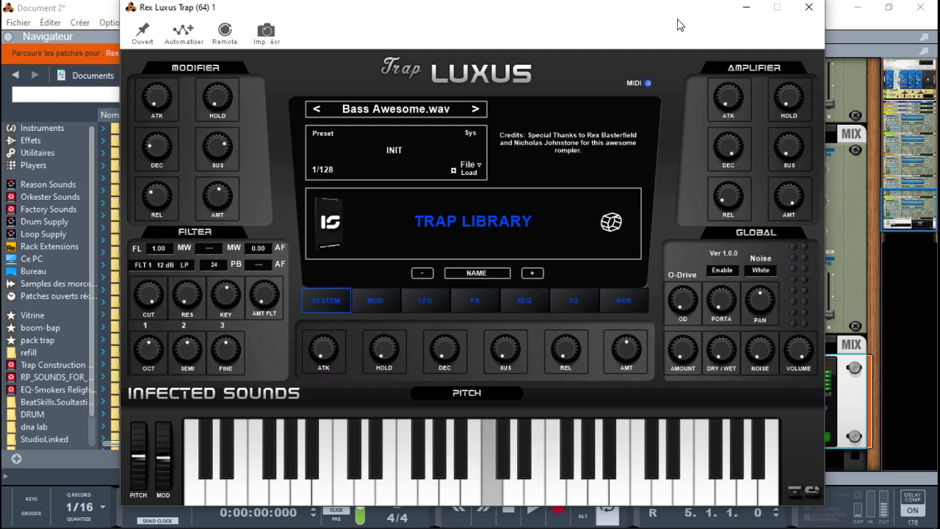
Load the Piano Closer.wav sample in Rex Luxus Trap and look through the preset list, keeping INIT
left_click(401, 114)
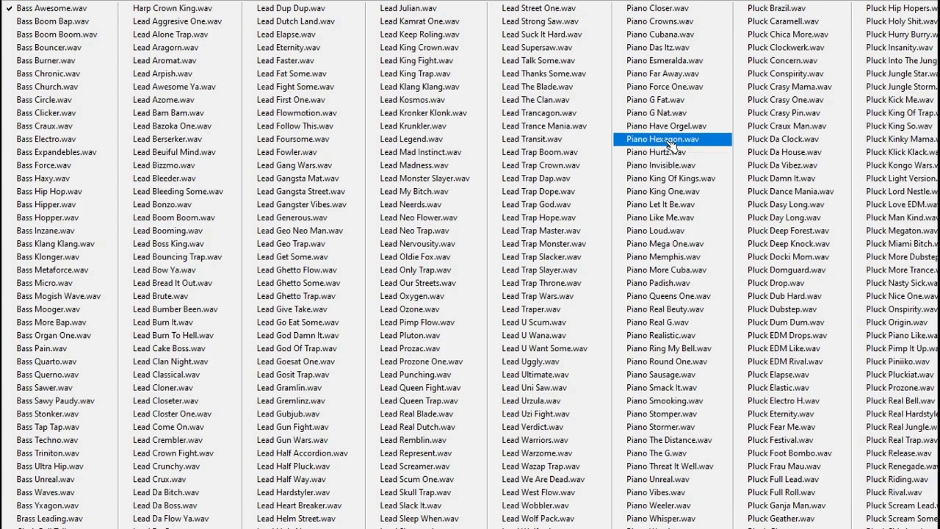
left_click(675, 11)
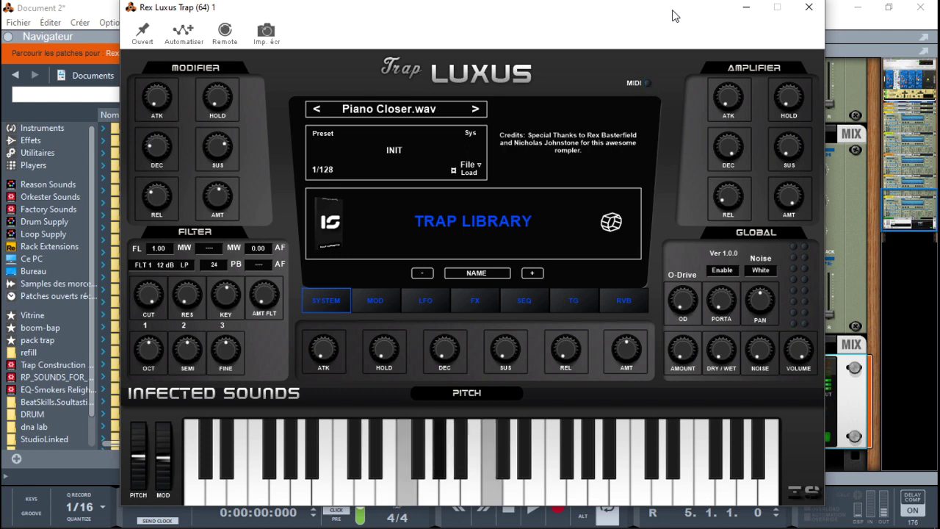
left_click(389, 152)
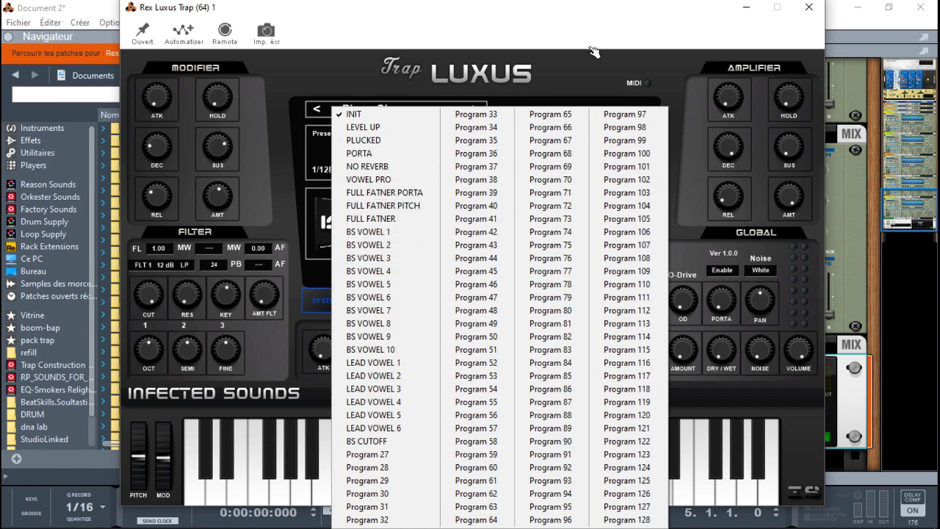
left_click(593, 74)
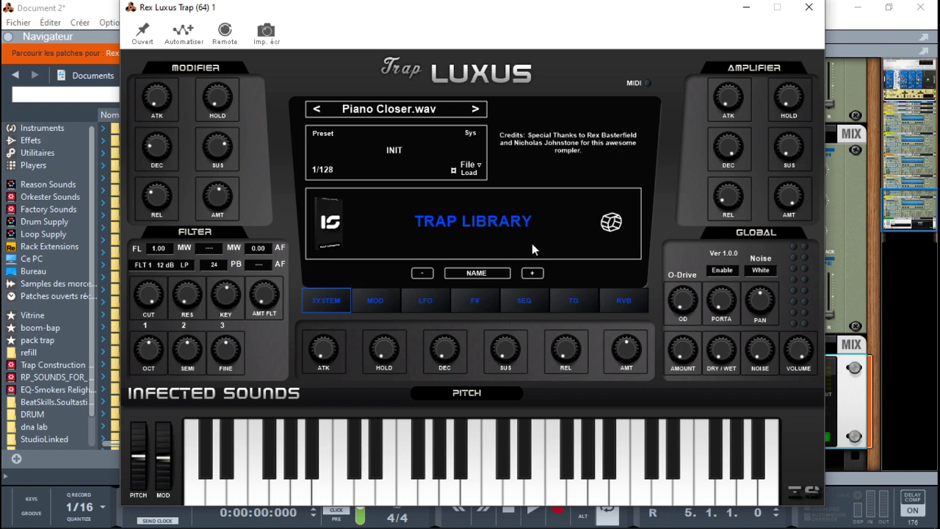
Examine the MOD, LFO, FX, sequencer, trancegate and reverb pages of Rex Luxus Trap
left_click(375, 306)
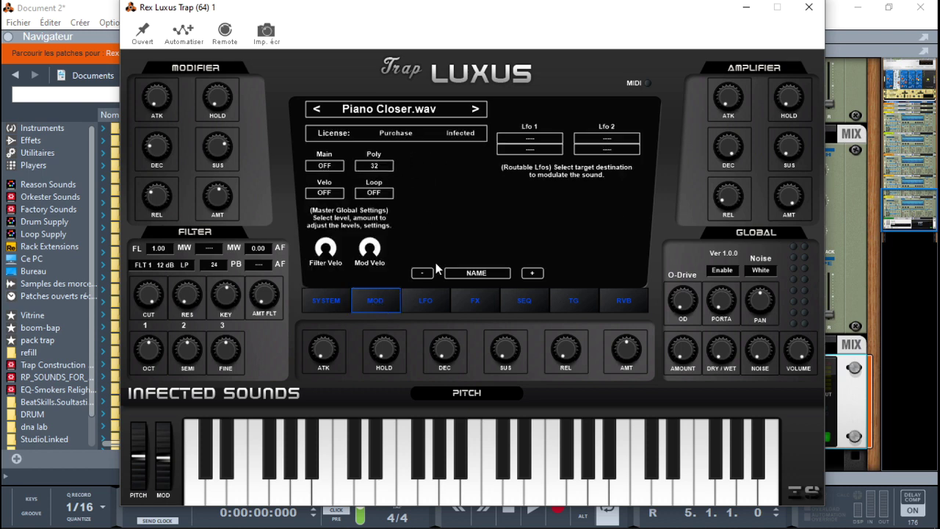
left_click(426, 307)
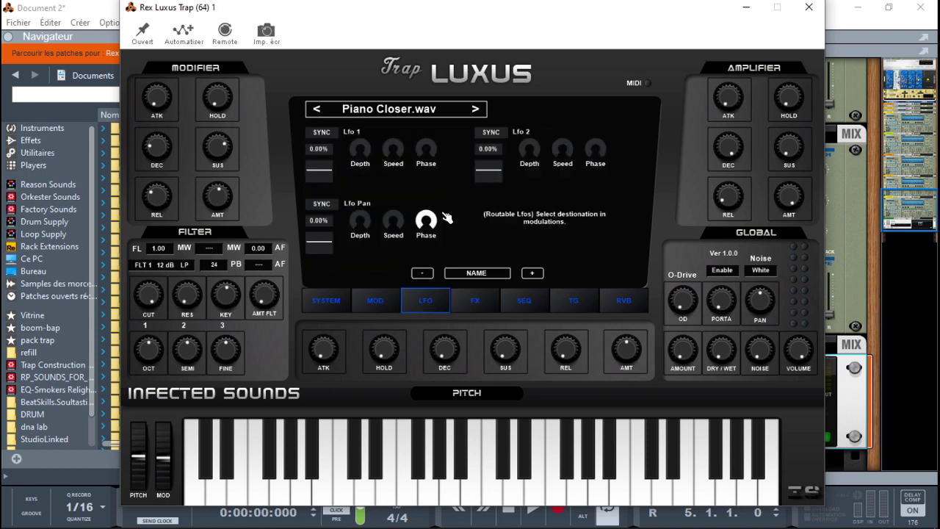
left_click(480, 303)
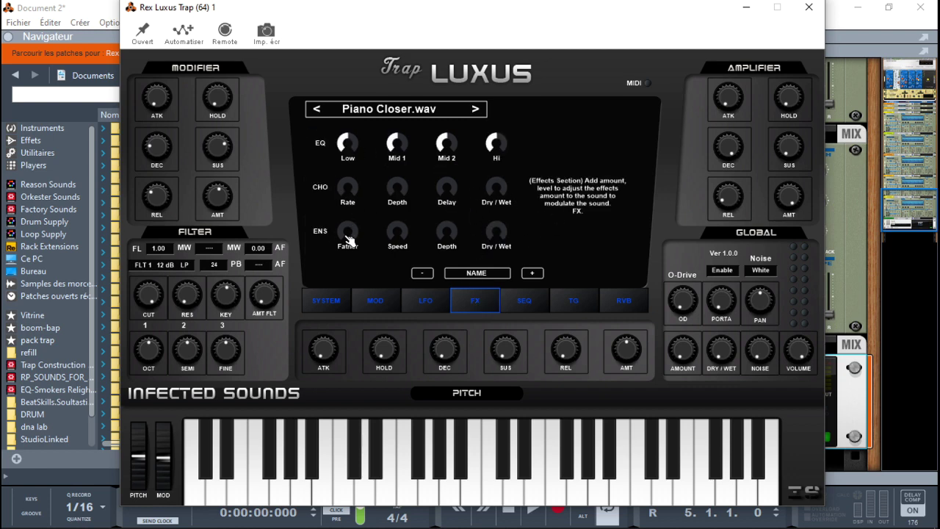
left_click(540, 310)
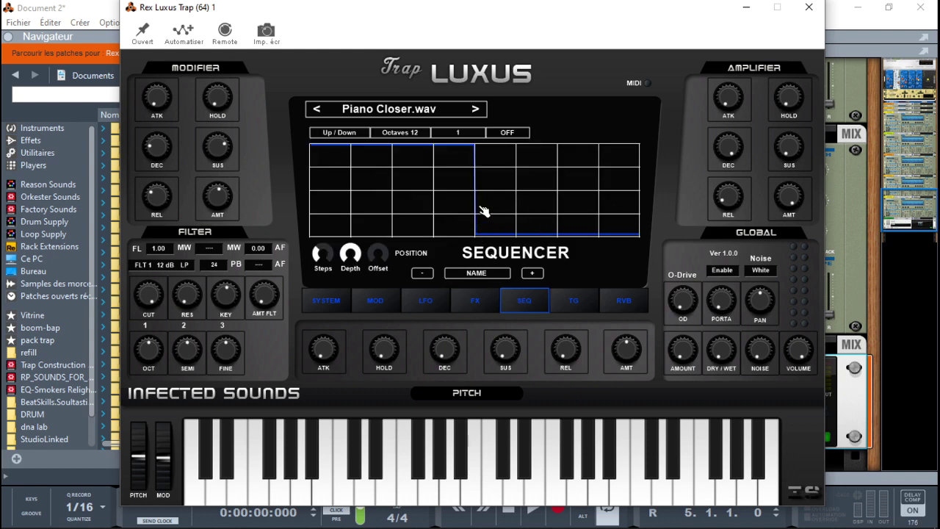
left_click(583, 312)
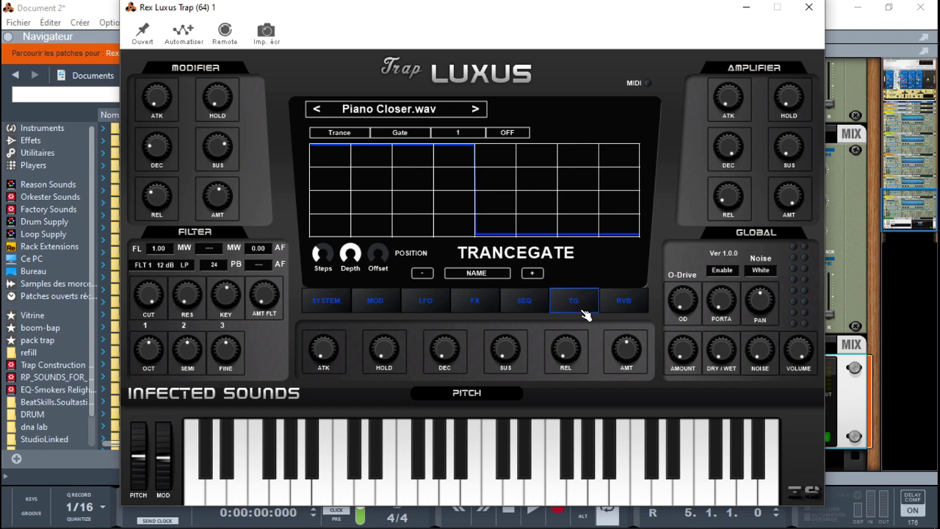
left_click(622, 311)
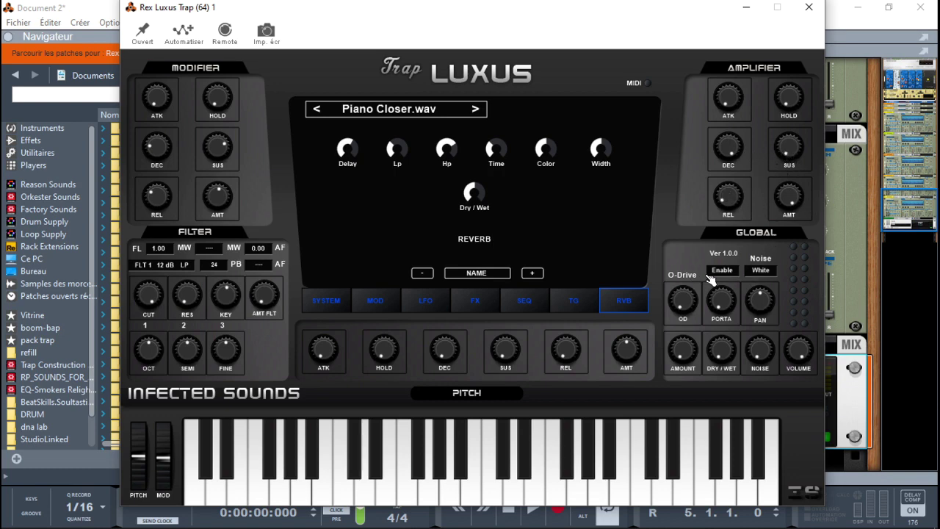
Set the Global section's mode to Slide while trying its OD, Amount and Dry/Wet knobs, and return to the System page
mouse_move(683, 304)
left_mouse_down()
mouse_move(683, 292)
mouse_move(681, 309)
left_mouse_up()
left_click(766, 273)
left_click_drag(688, 360, 687, 317)
left_click_drag(687, 360, 687, 425)
left_click_drag(713, 349, 759, 338)
left_click(331, 302)
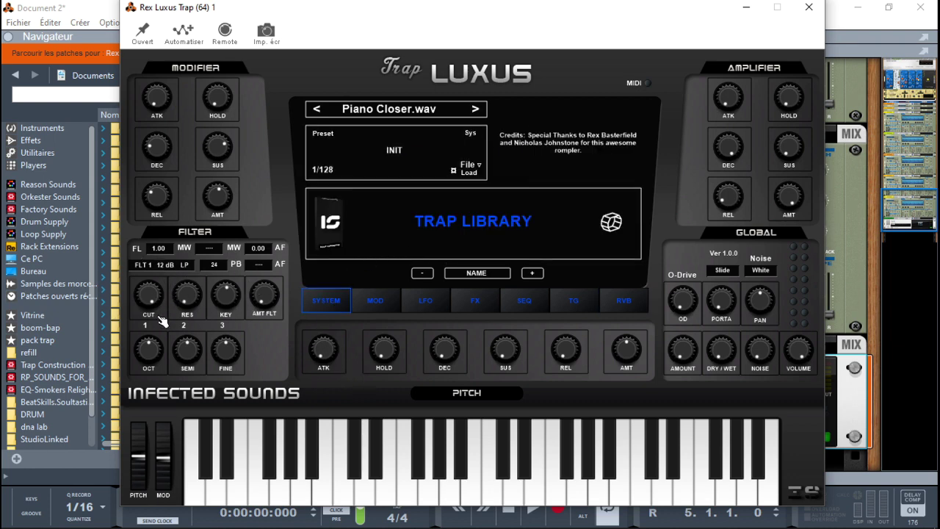
Examine the Filter section's filter type, slope and mode options and its pitch bend and mod wheel destination lists
left_click(143, 265)
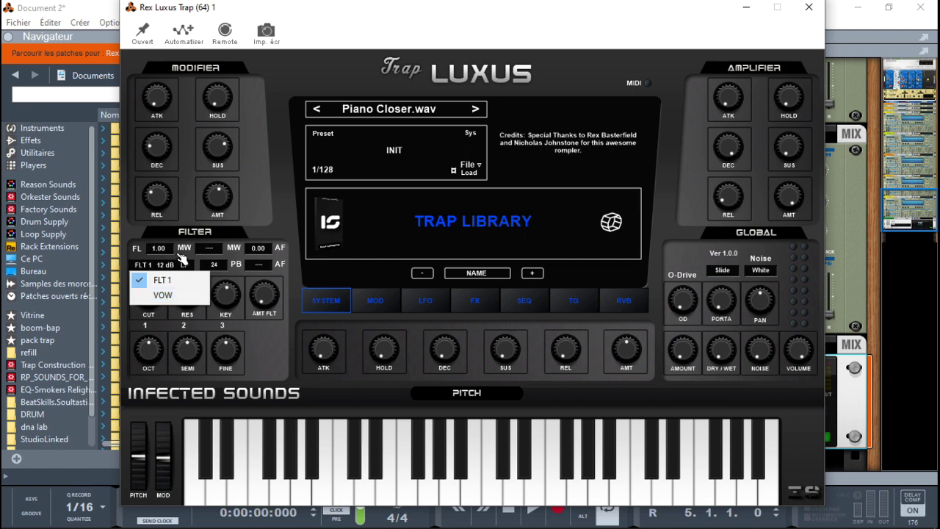
left_click(158, 257)
left_click(167, 266)
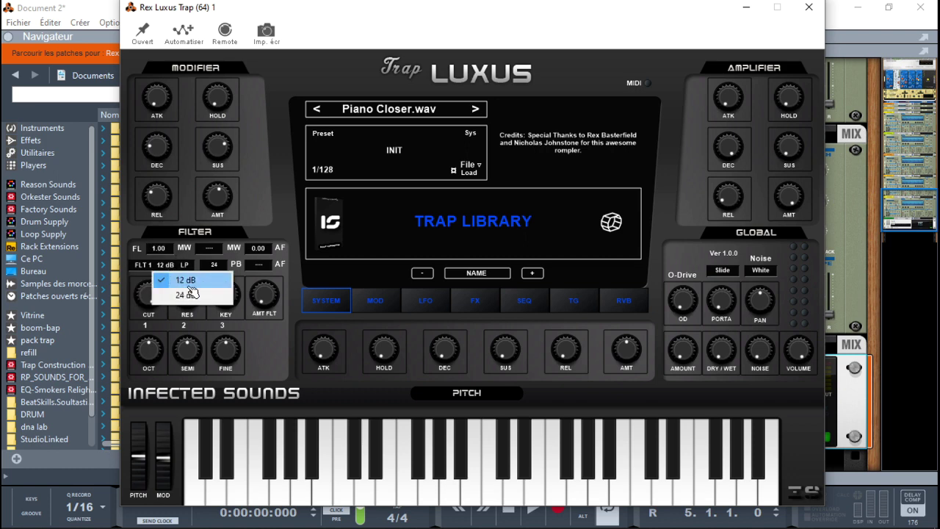
left_click(195, 257)
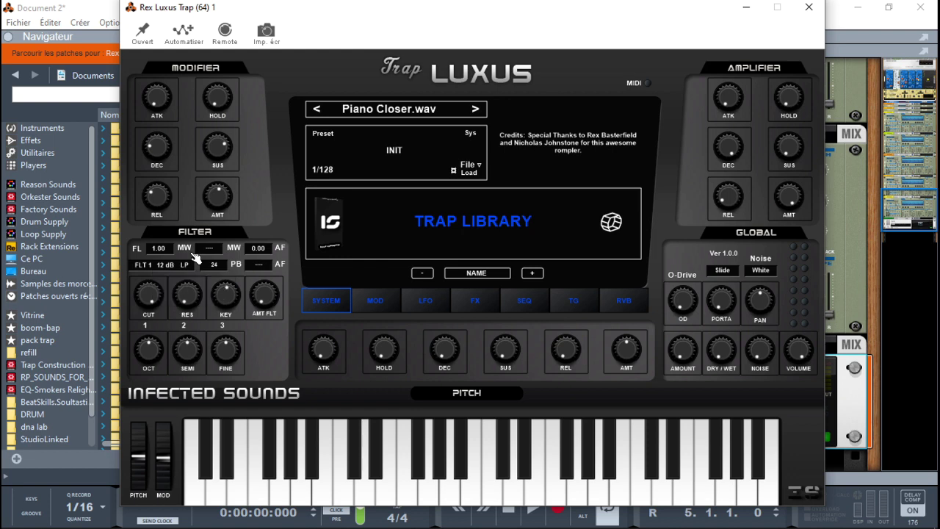
left_click(193, 265)
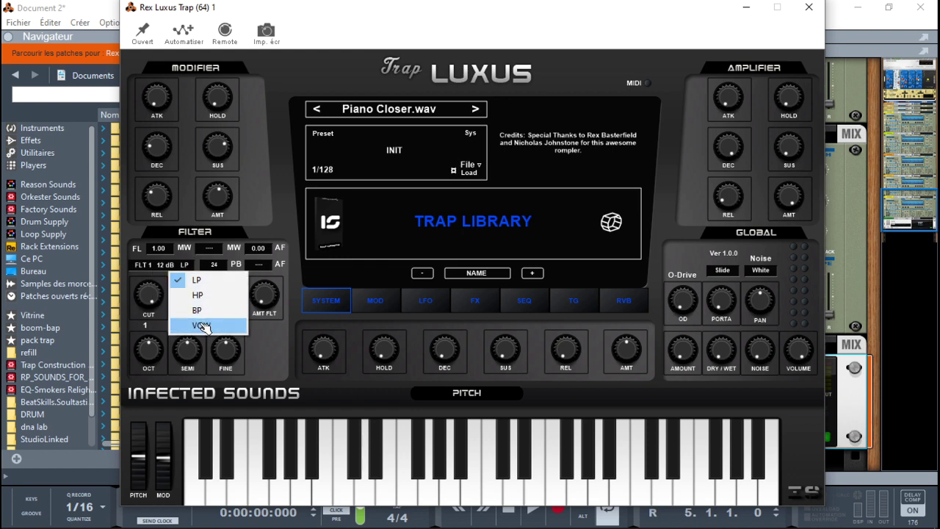
left_click(227, 263)
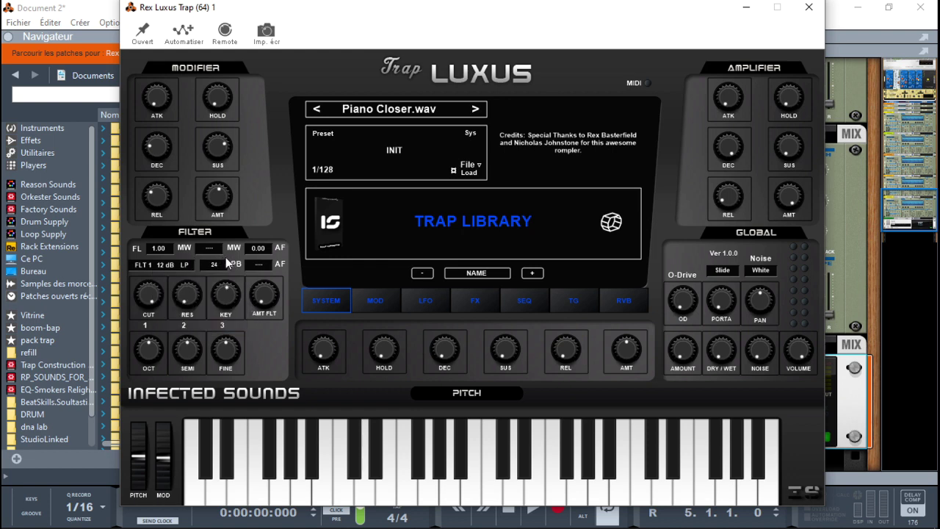
left_click(262, 265)
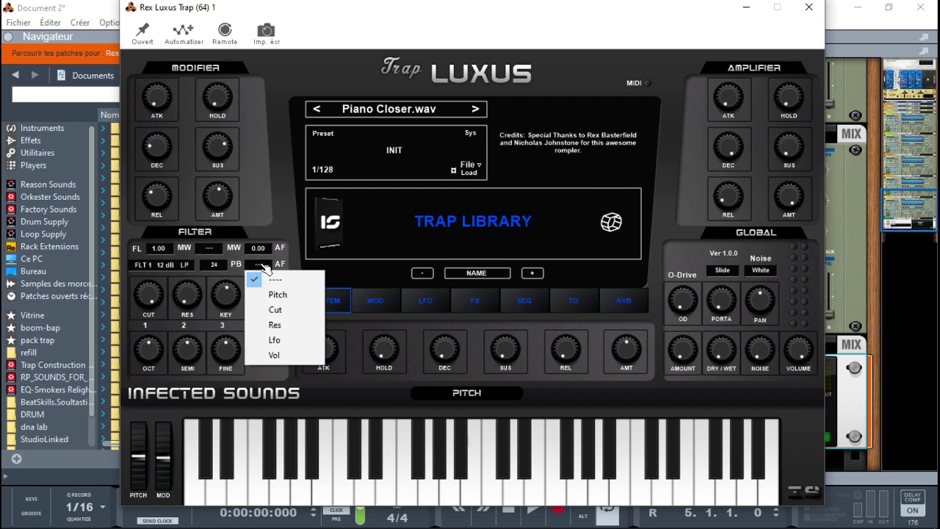
left_click(241, 247)
left_click(213, 249)
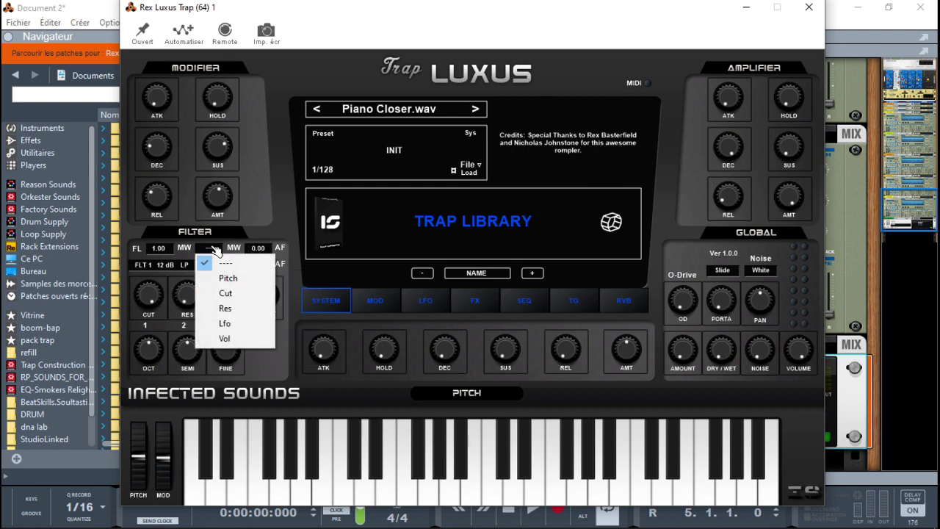
left_click(262, 250)
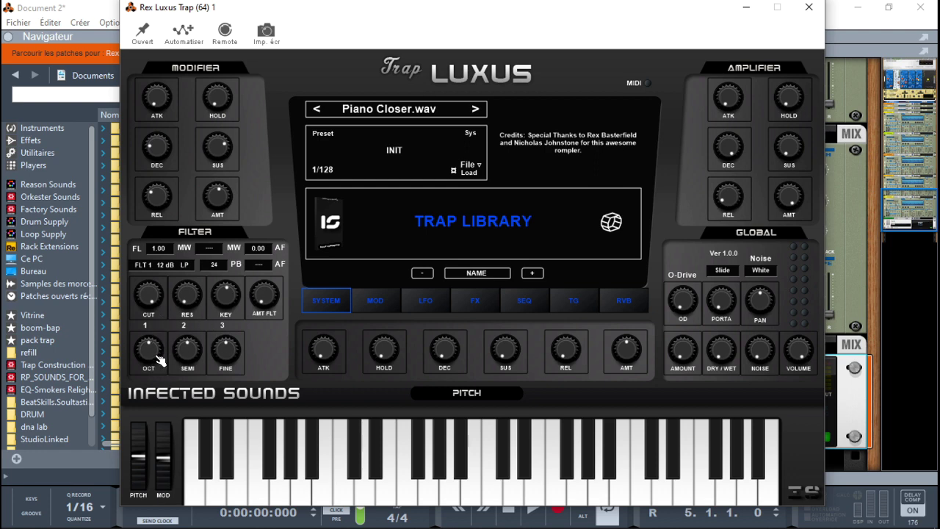
Try out the Filter section's CUT, RES and KEY knobs on the piano sound
left_click_drag(150, 297, 150, 262)
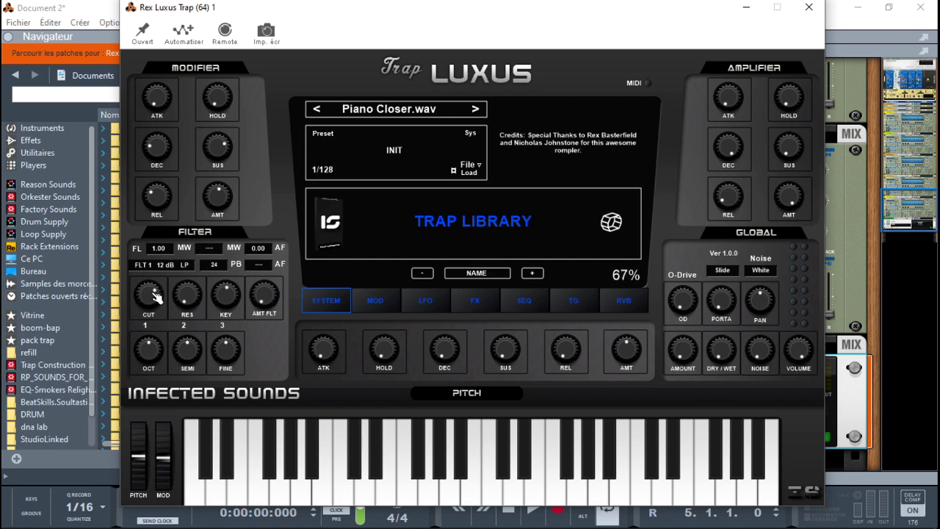
left_click_drag(178, 299, 178, 323)
left_click_drag(226, 295, 264, 286)
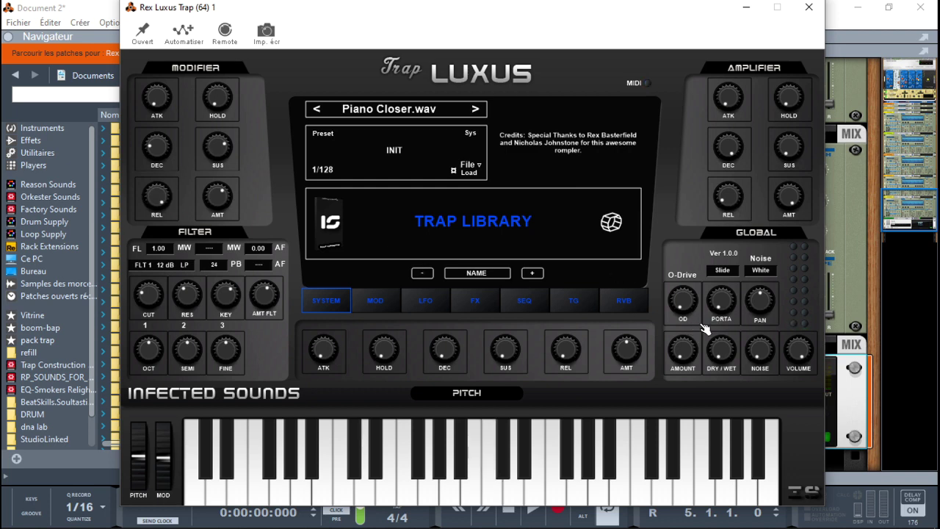
Raise the REL knobs of the central envelope and the Amplifier section, and increase the Global VOLUME
left_click_drag(570, 360, 571, 327)
left_click_drag(560, 371, 561, 341)
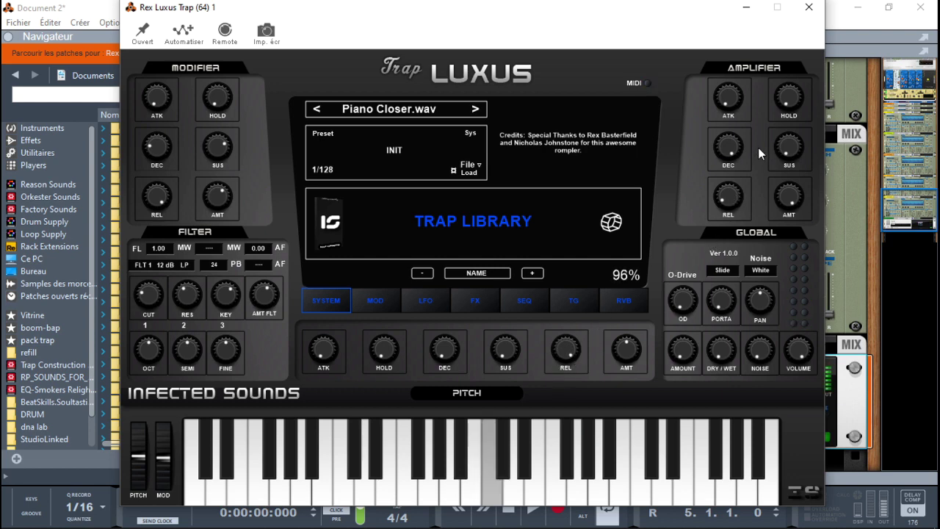
left_click_drag(720, 203, 720, 176)
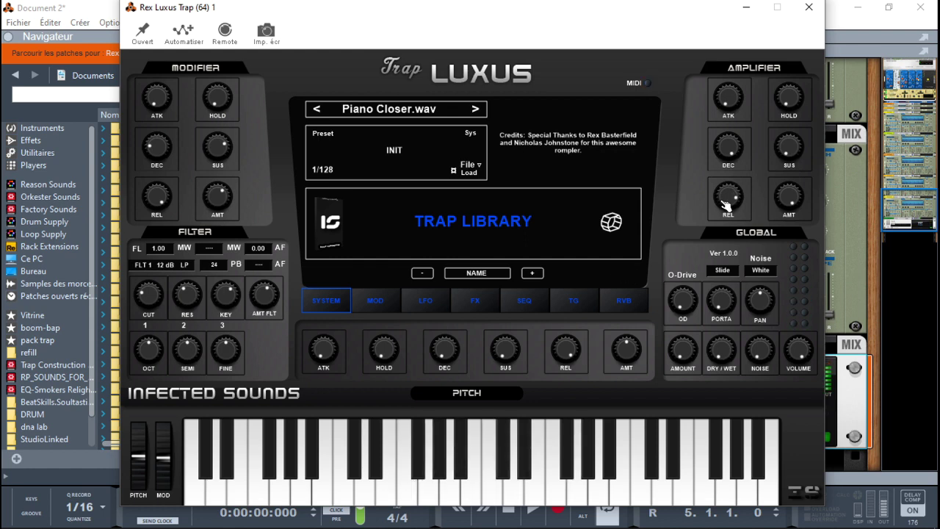
left_click_drag(725, 203, 725, 211)
left_click_drag(798, 346, 805, 351)
On the MOD page, switch Velo and Loop on and look through the Main and LFO 1 options, keeping them unassigned
left_click(377, 301)
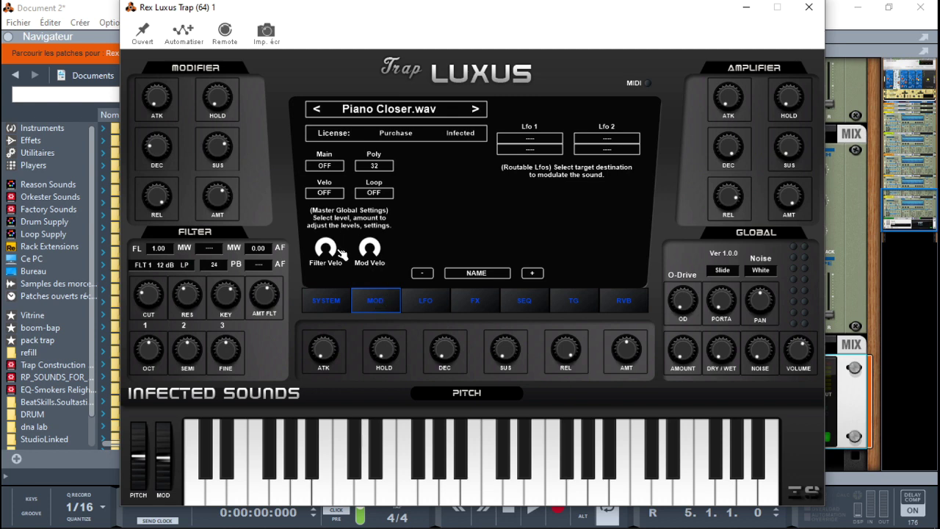
left_click(325, 166)
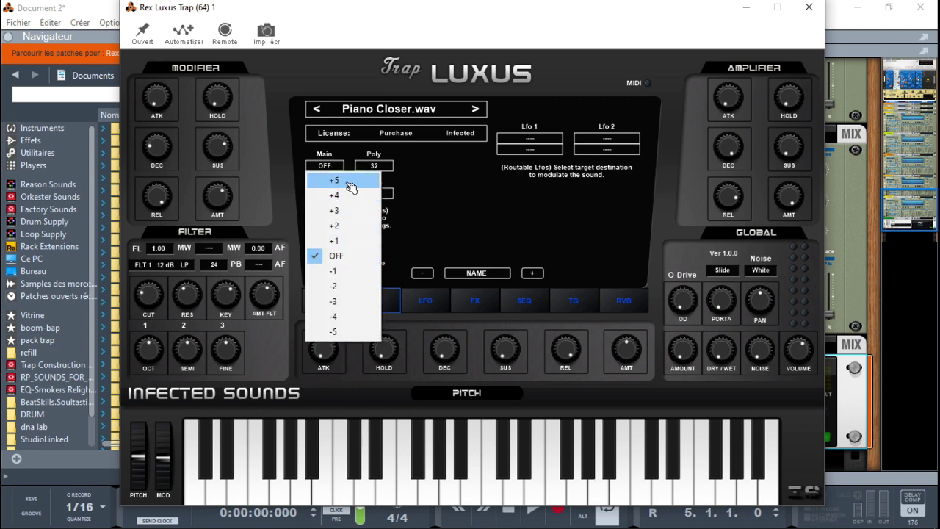
left_click(439, 201)
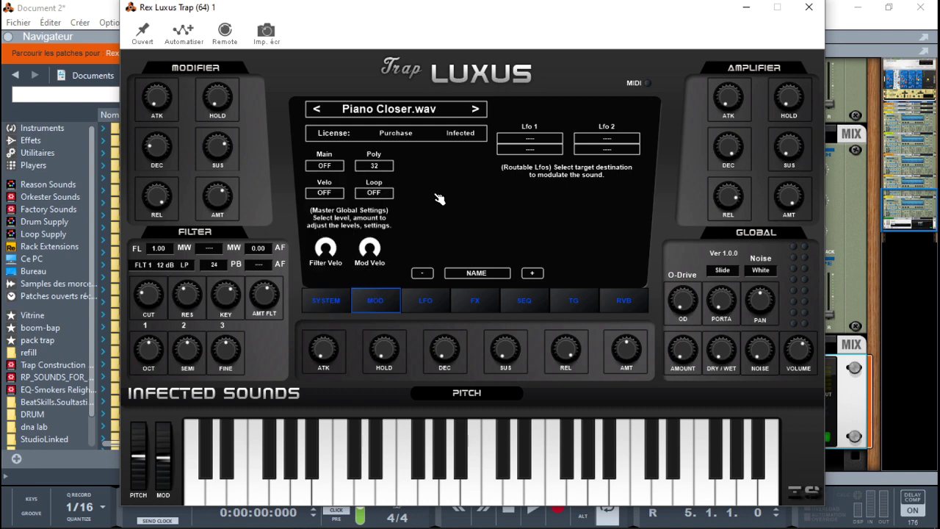
left_click(330, 196)
left_click(371, 194)
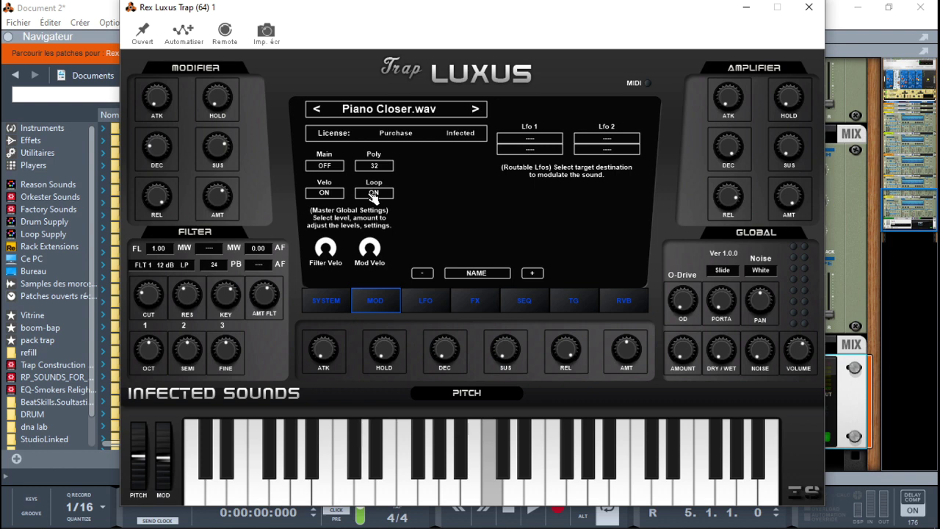
left_click(531, 140)
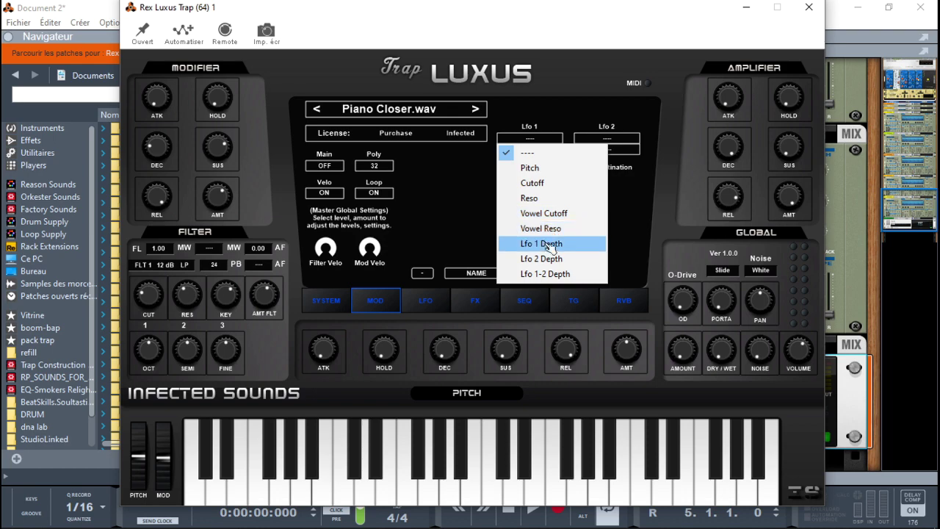
left_click(646, 180)
left_click(537, 151)
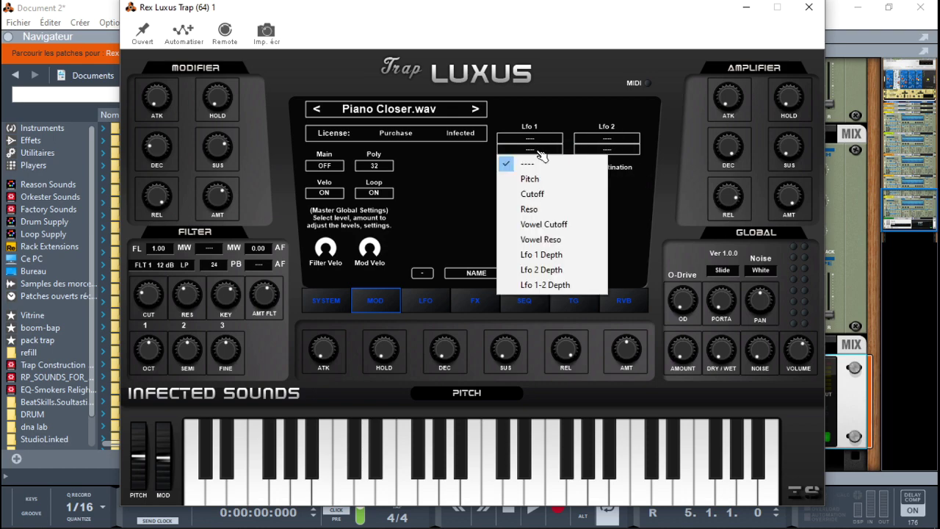
left_click(630, 191)
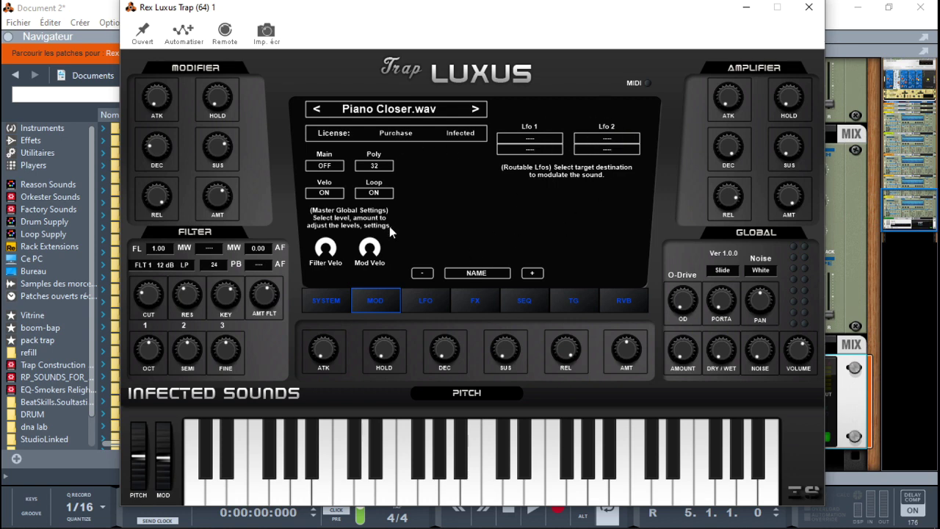
Set Lfo Pan to a synced Sine wave at 1/4 speed with its depth raised
left_click(432, 306)
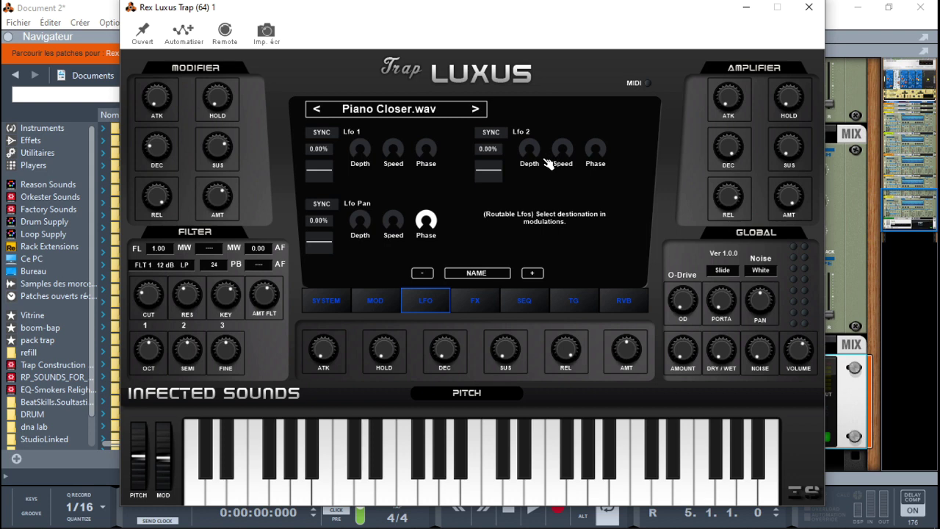
left_click(329, 205)
left_click(323, 239)
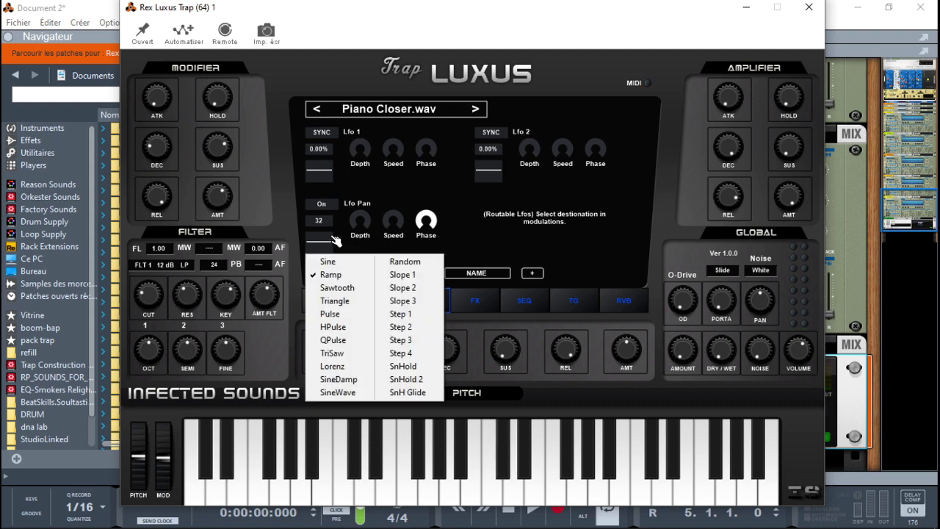
left_click(333, 264)
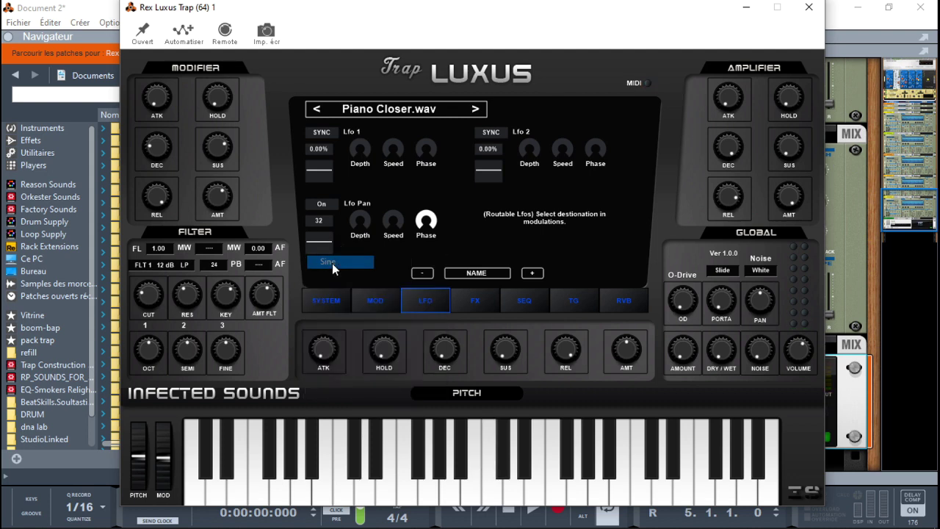
left_click_drag(359, 230, 393, 209)
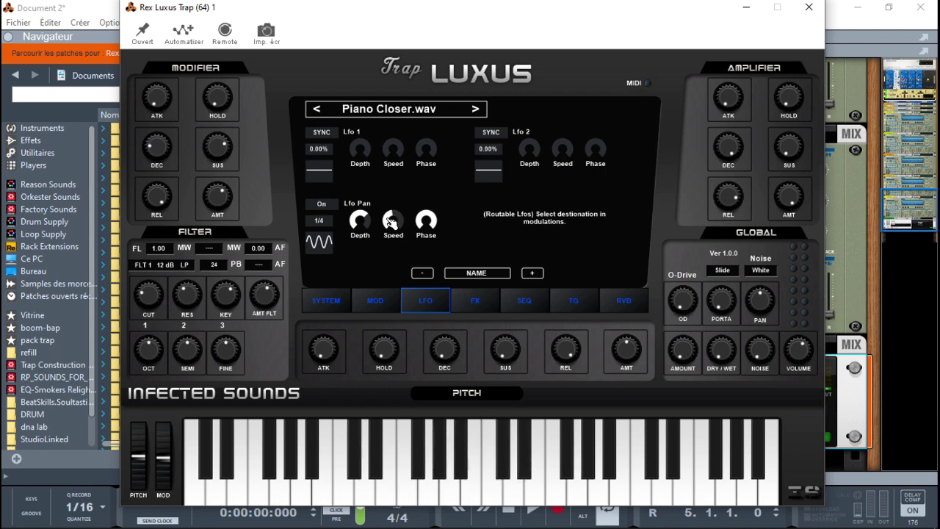
Revisit the System and MOD pages, and set Lfo 2 to a synced sine wave at 1/8 speed with its depth raised
left_click(323, 307)
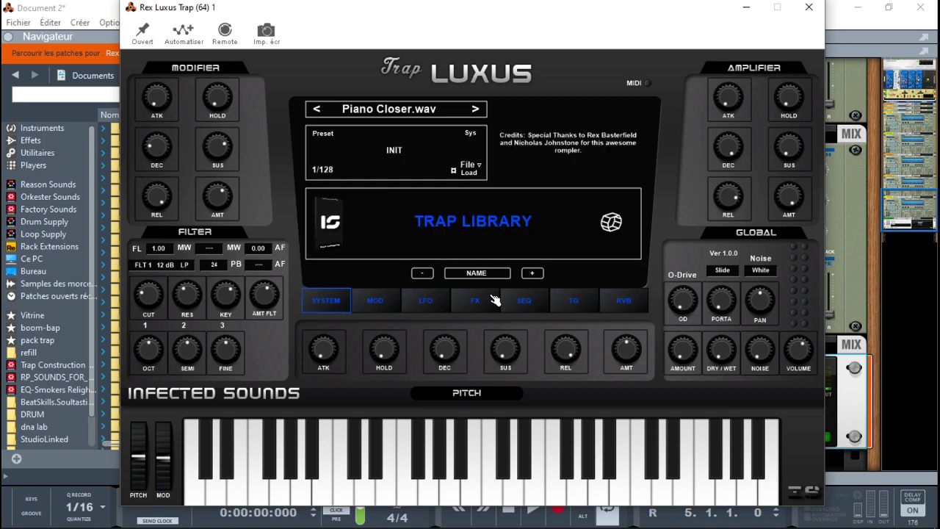
left_click(383, 302)
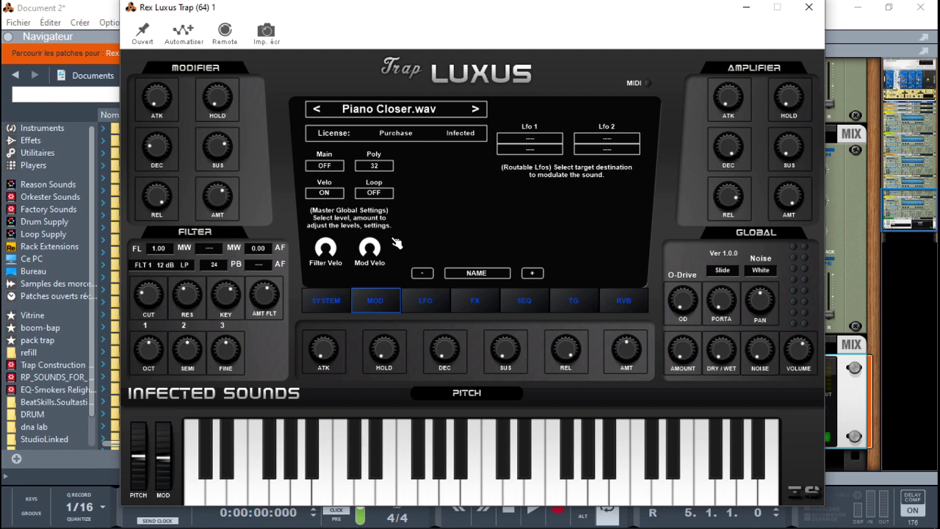
left_click(438, 306)
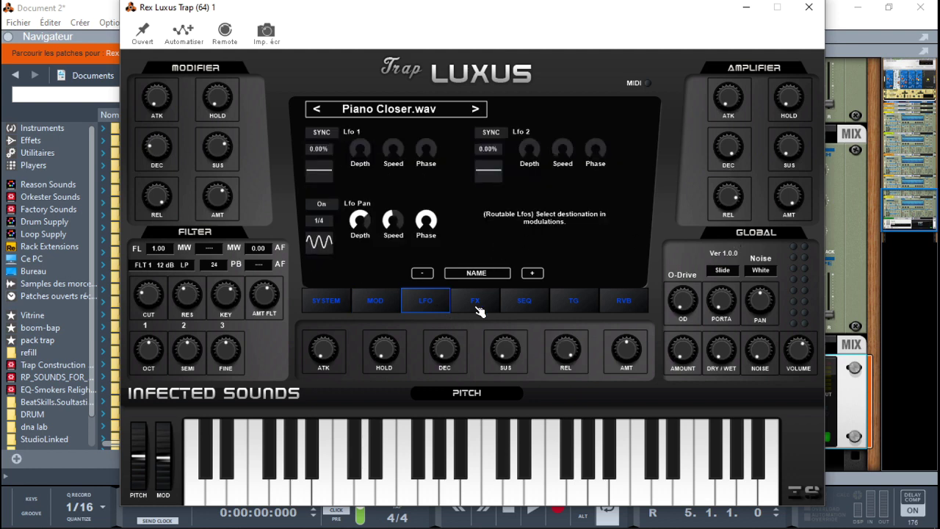
left_click(497, 173)
left_click(506, 195)
left_click_drag(528, 150, 529, 124)
left_click(490, 133)
left_click_drag(564, 148, 564, 125)
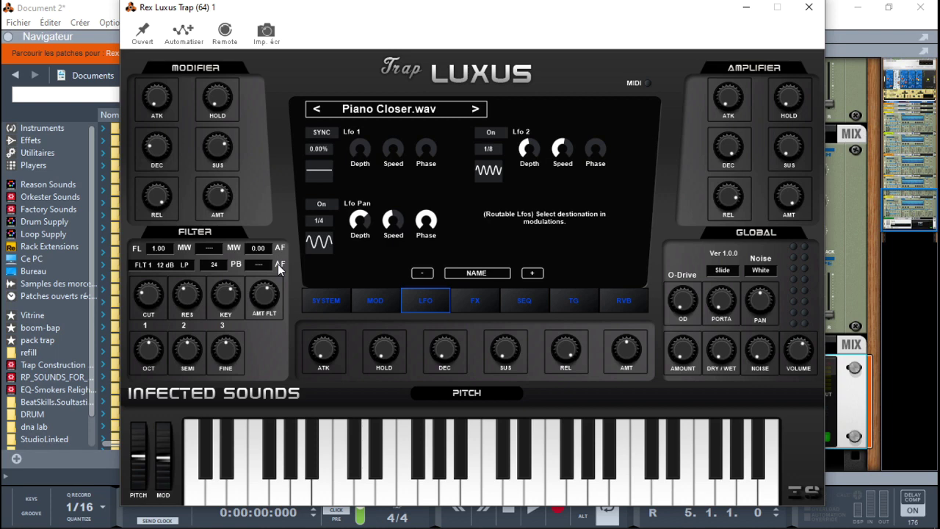
Set the Modifier section's AMT to 76% and route the first Lfo 1 destination to Pitch
left_click_drag(219, 199, 219, 192)
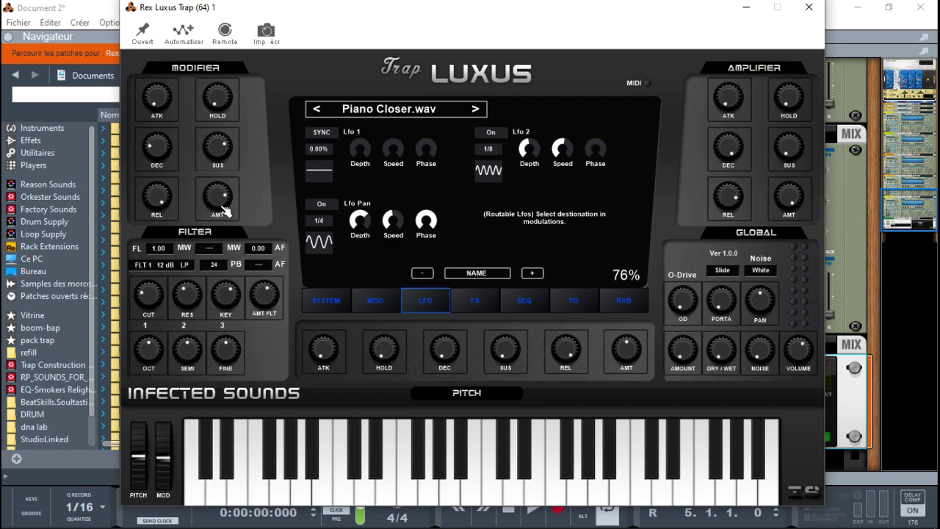
left_click(388, 301)
left_click(542, 144)
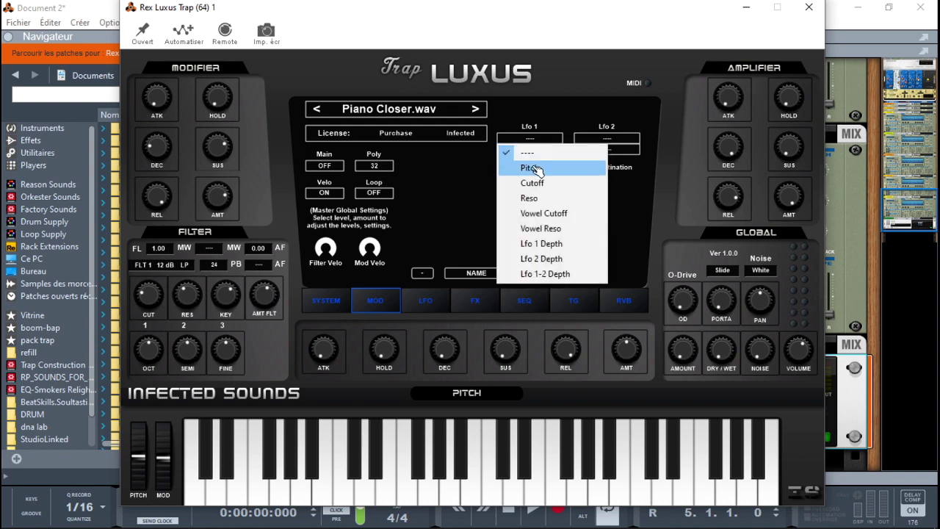
left_click(535, 169)
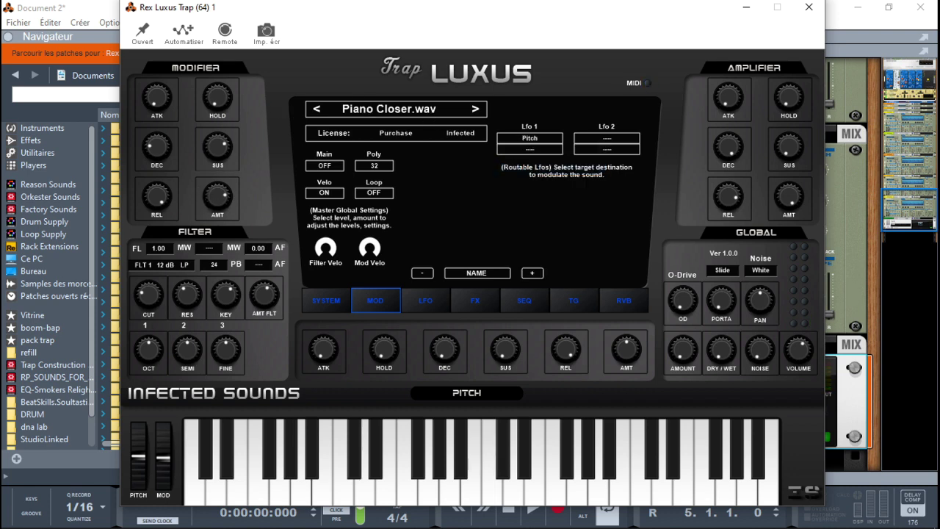
Adjust the AMT FLT, Global AMOUNT and central envelope AMT knobs, and change Lfo 1's first destination to Cutoff
mouse_move(209, 191)
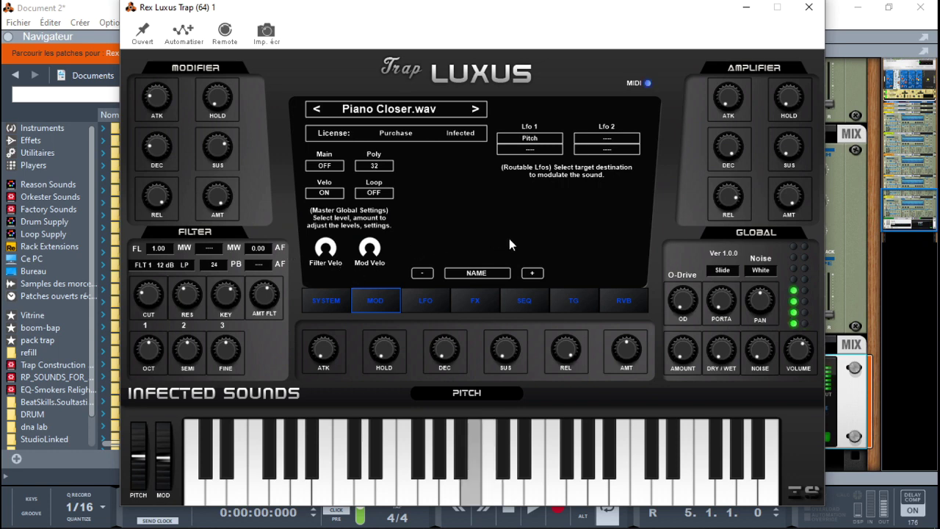
left_click_drag(272, 290, 264, 301)
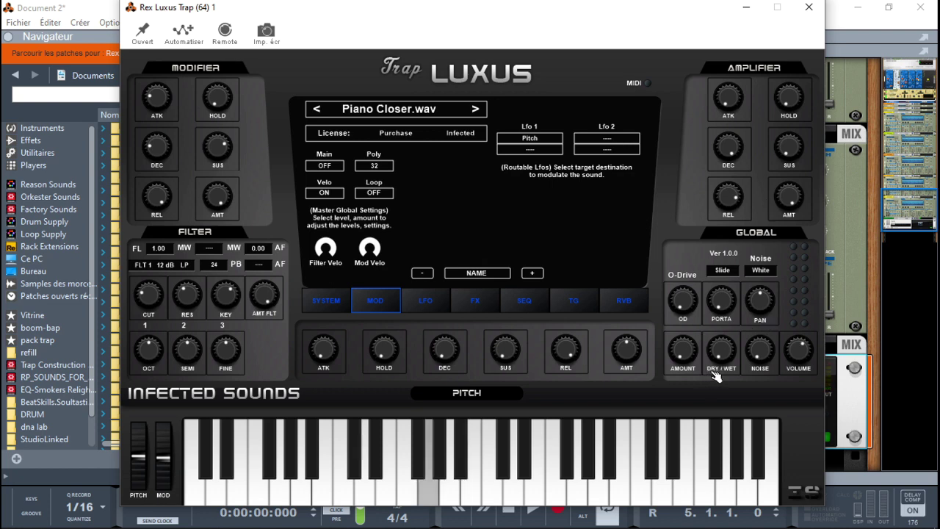
left_click_drag(687, 361, 687, 333)
left_click_drag(626, 351, 624, 346)
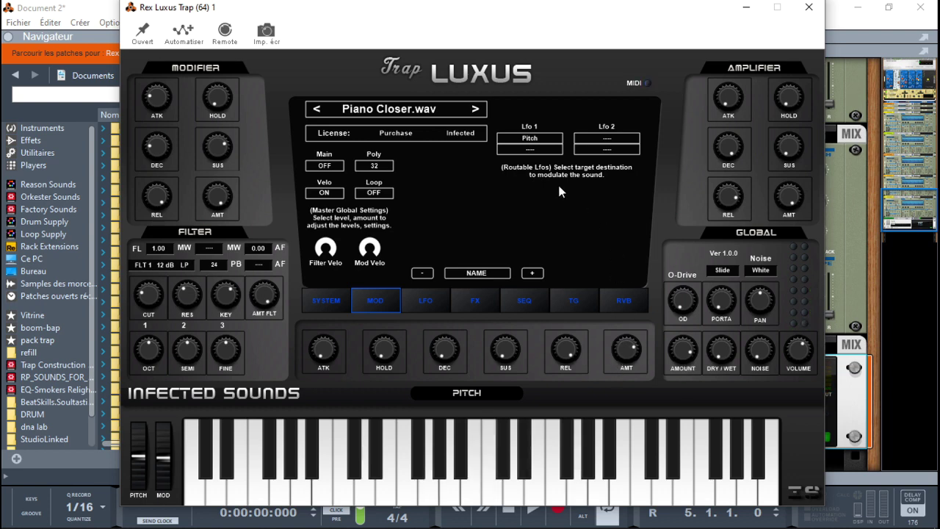
left_click(530, 139)
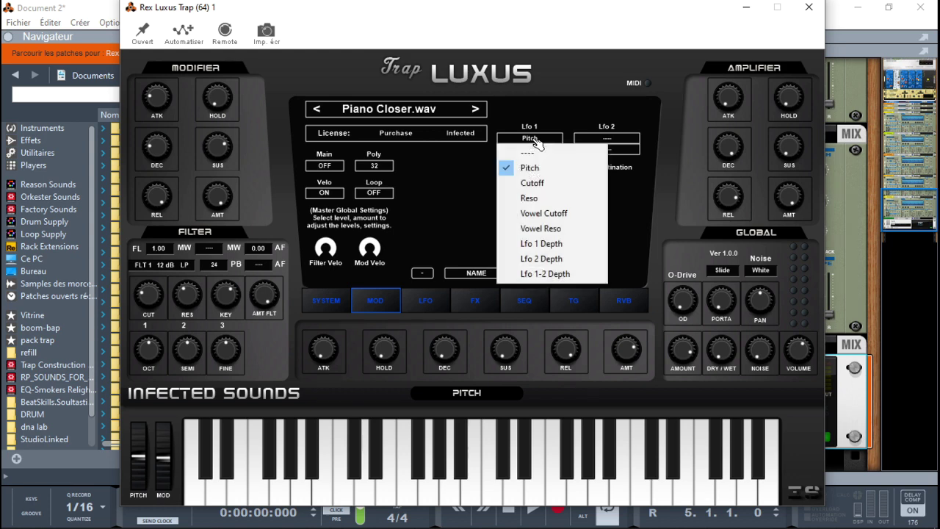
left_click(539, 183)
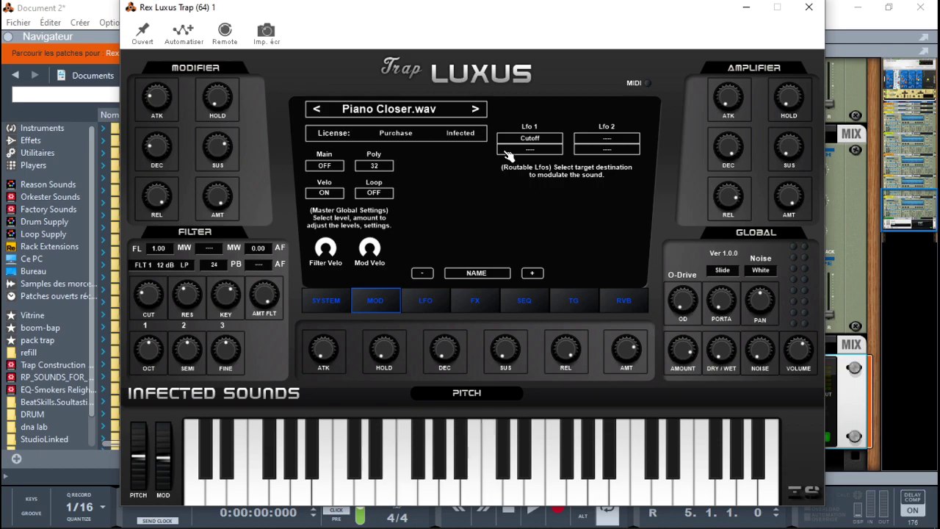
Load the Lead Transit.wav sound, set the Global VOLUME to 45%, and adjust the pitch envelope's AMT and REL
left_click(419, 116)
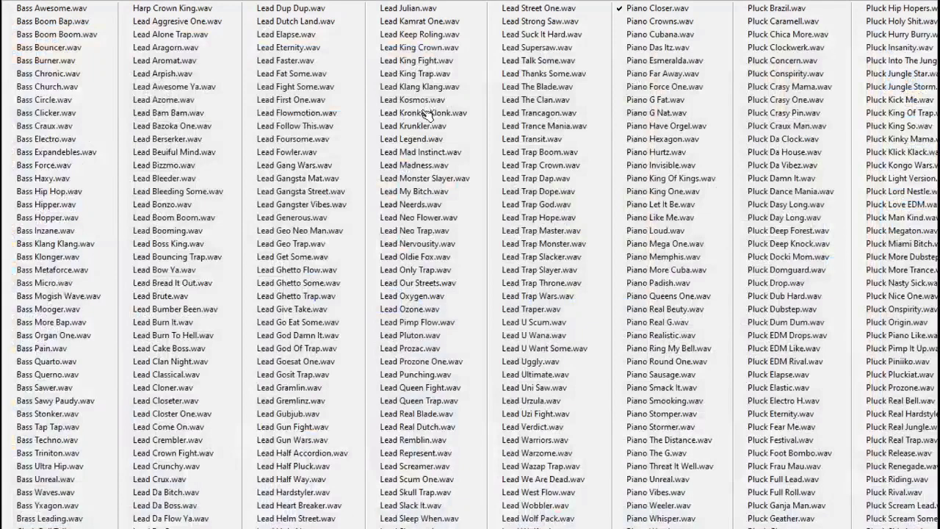
left_click(566, 140)
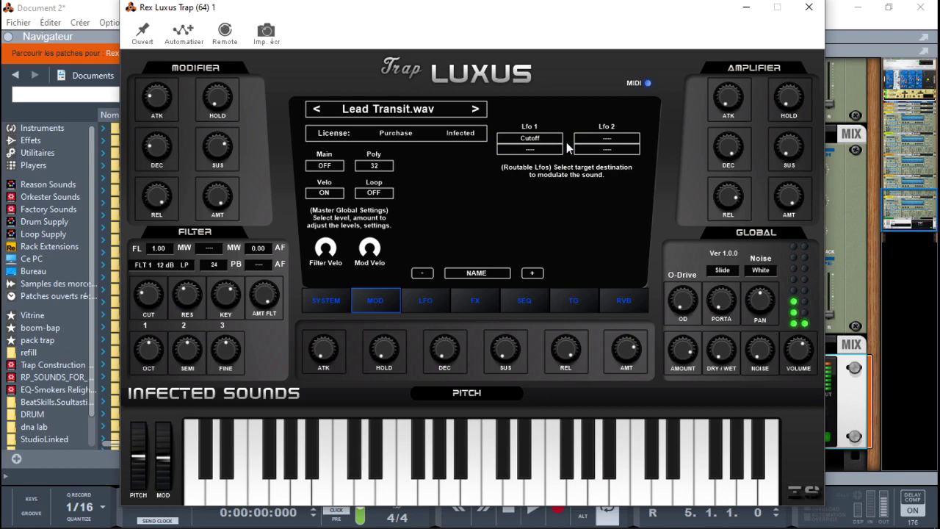
mouse_move(637, 345)
left_mouse_down()
mouse_move(626, 342)
mouse_move(629, 351)
left_mouse_up()
left_click_drag(797, 348, 797, 345)
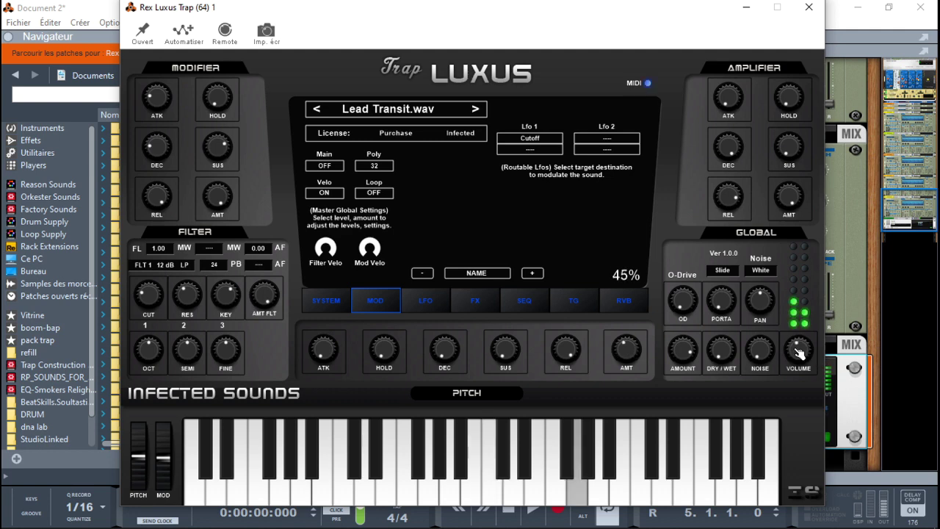
left_click_drag(563, 348, 563, 364)
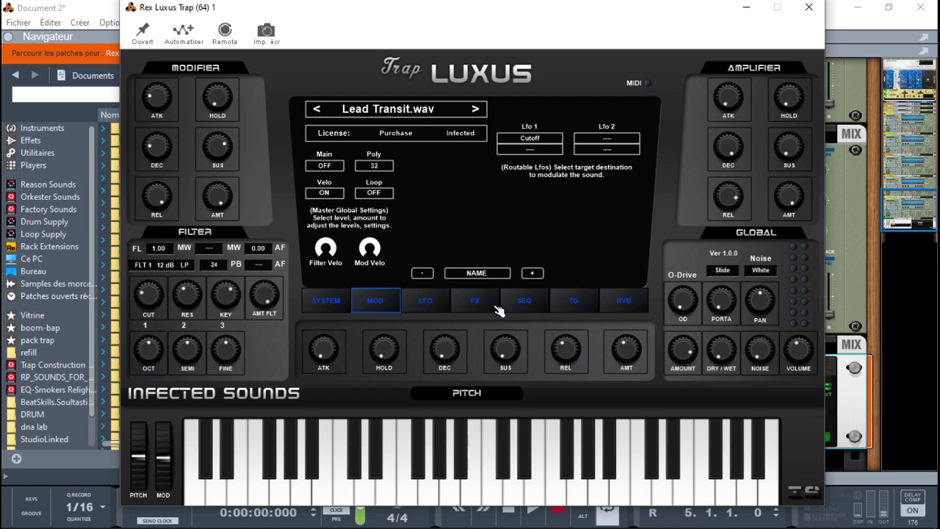
Raise the chorus effect's Rate, Depth, Delay and Dry/Wet, with Rate at 33%
left_click(486, 311)
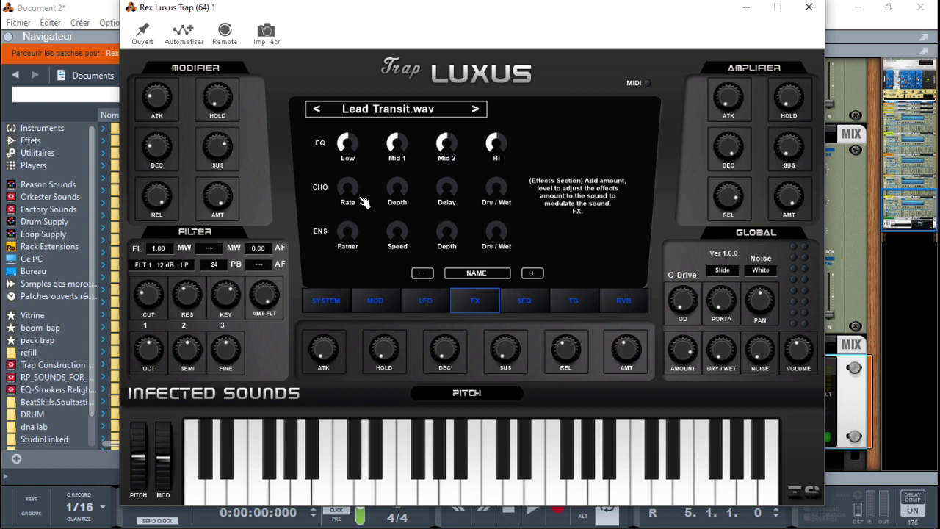
left_click_drag(347, 197, 347, 180)
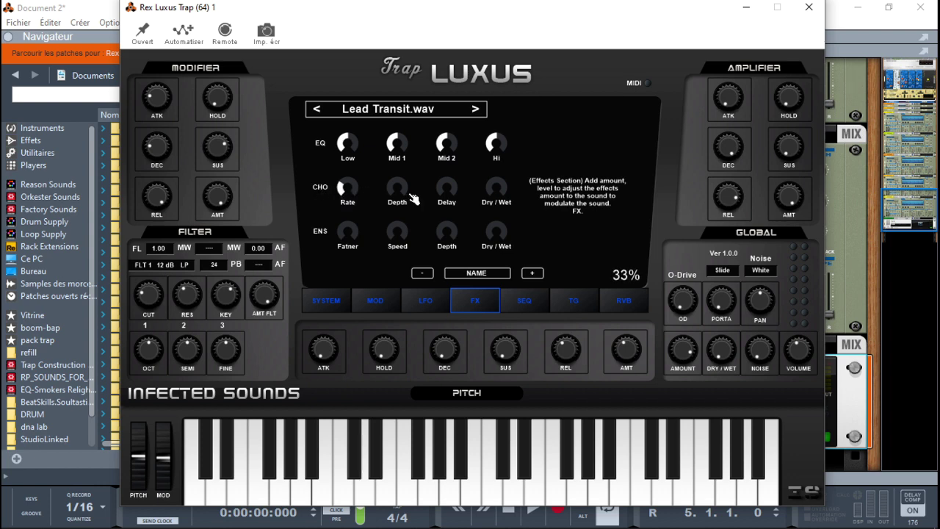
left_click_drag(497, 194, 497, 180)
left_click_drag(397, 197, 397, 180)
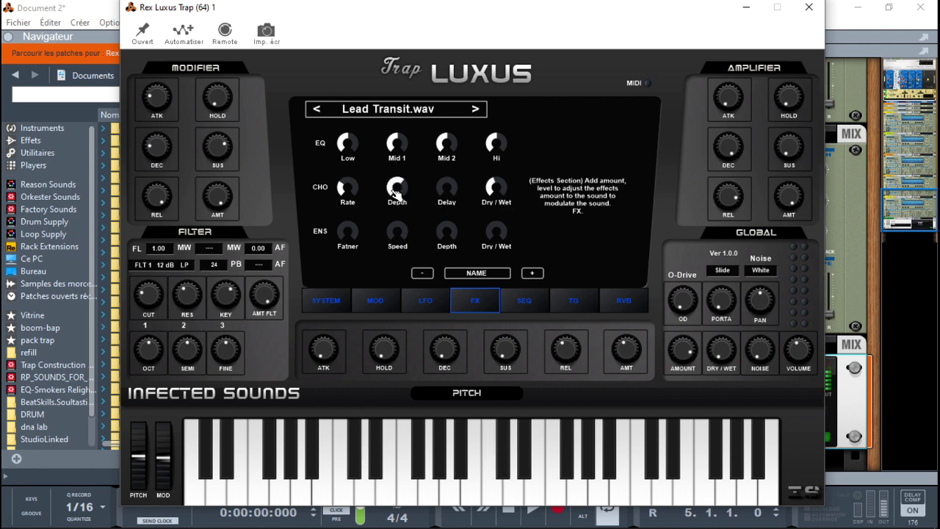
left_click_drag(497, 192, 497, 170)
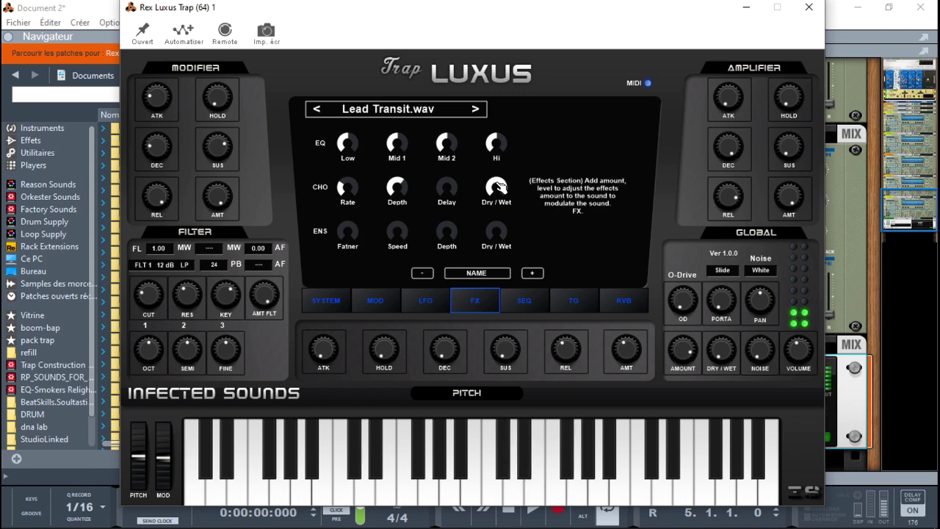
left_click_drag(451, 198, 439, 187)
Raise the ensemble effect's Fatner, Speed, Depth and Dry/Wet, and load the Lead Ghetto Some.wav sound
left_click_drag(351, 235, 352, 219)
left_click_drag(405, 241, 440, 226)
left_click_drag(496, 238, 492, 227)
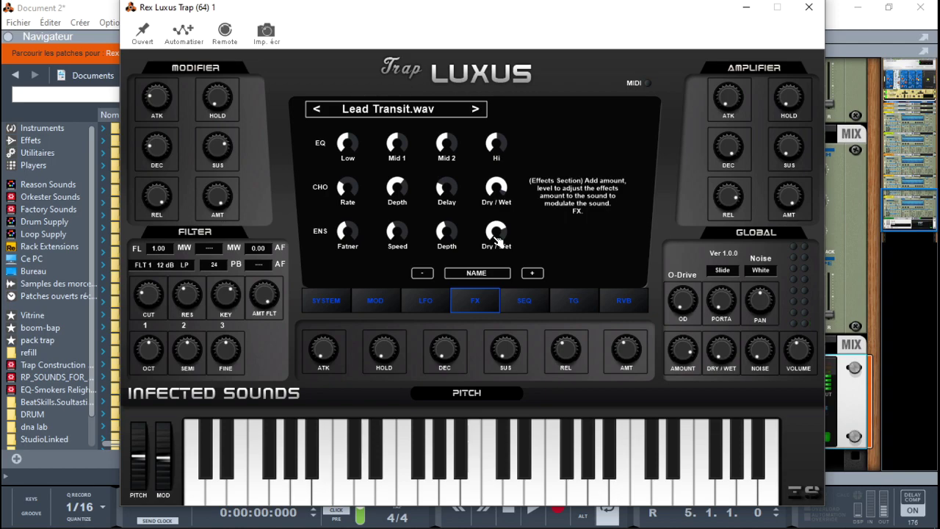
left_click(415, 110)
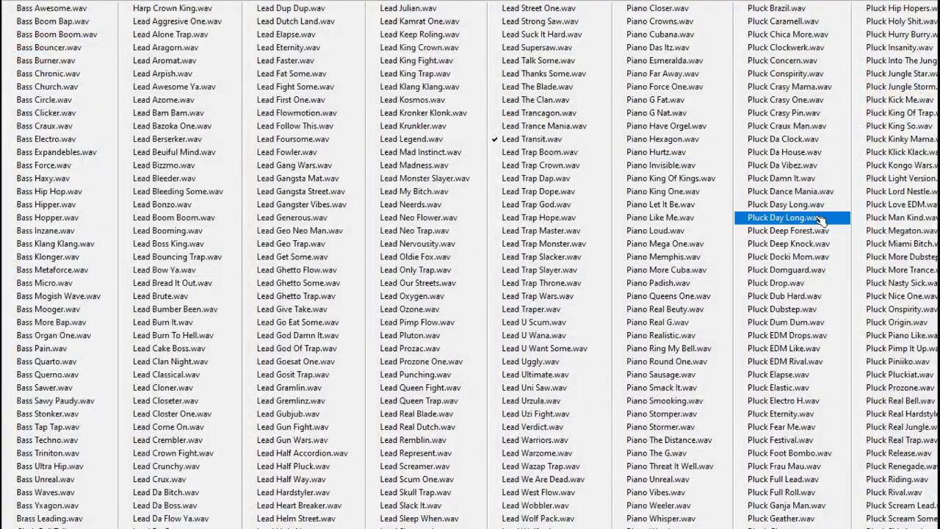
left_click(310, 286)
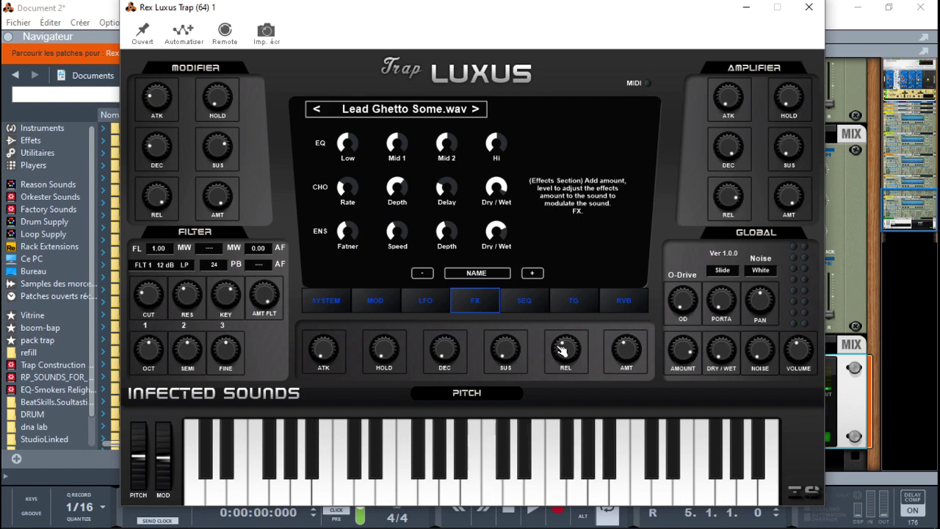
Reset the Rex Luxus Trap device to its initial state and load the Lead Gangster Vibes.wav sound
left_click(870, 387)
right_click(849, 395)
left_click(821, 387)
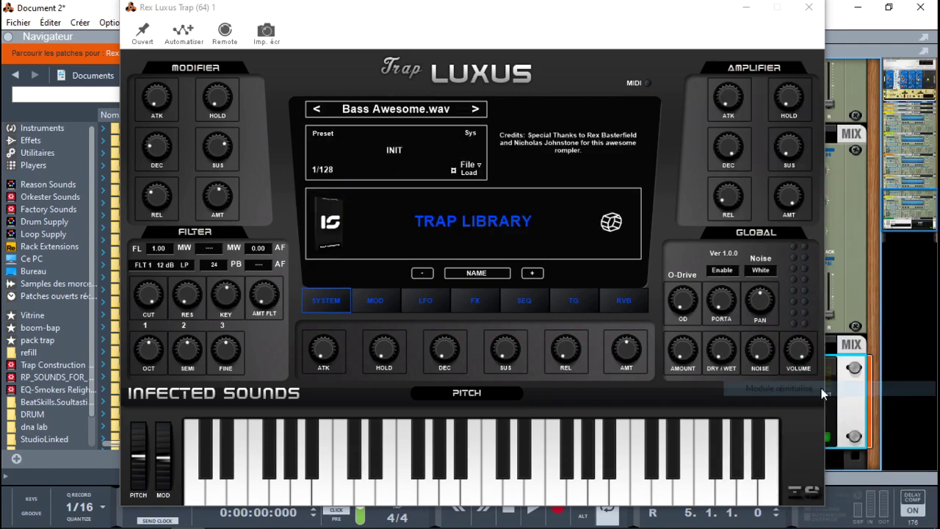
left_click(387, 110)
left_click(329, 204)
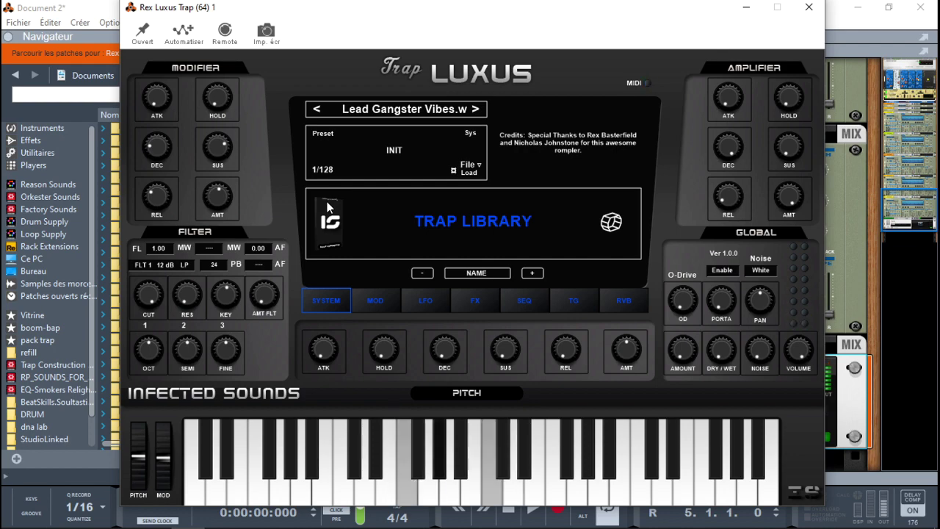
Set Lfo 1 to a synced Sine wave at 1/4 speed with its depth raised to about half
left_click(425, 301)
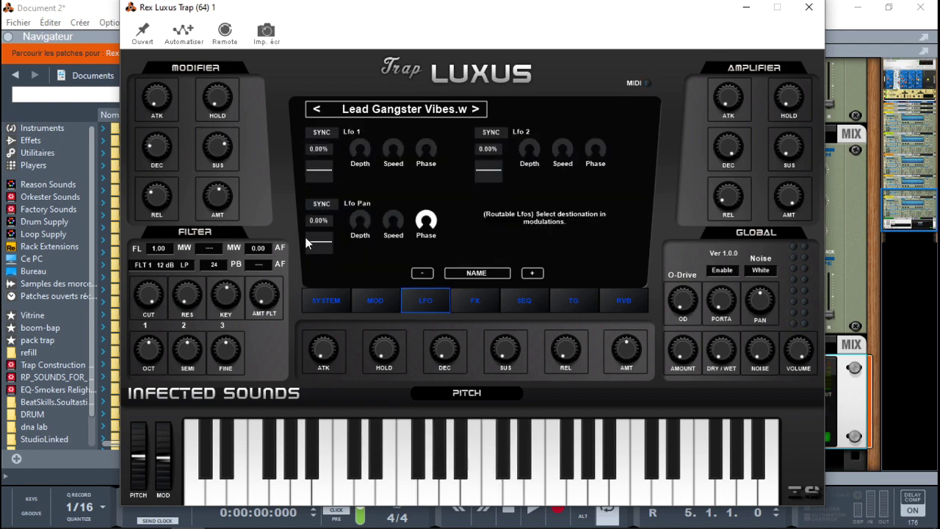
left_click(320, 173)
left_click(328, 190)
left_click_drag(359, 149, 403, 150)
left_click(332, 135)
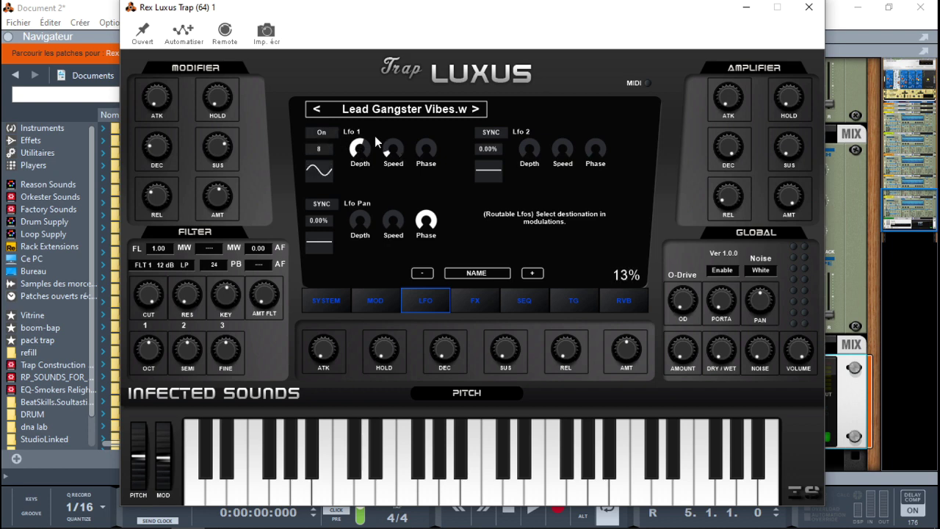
left_click_drag(385, 150, 385, 145)
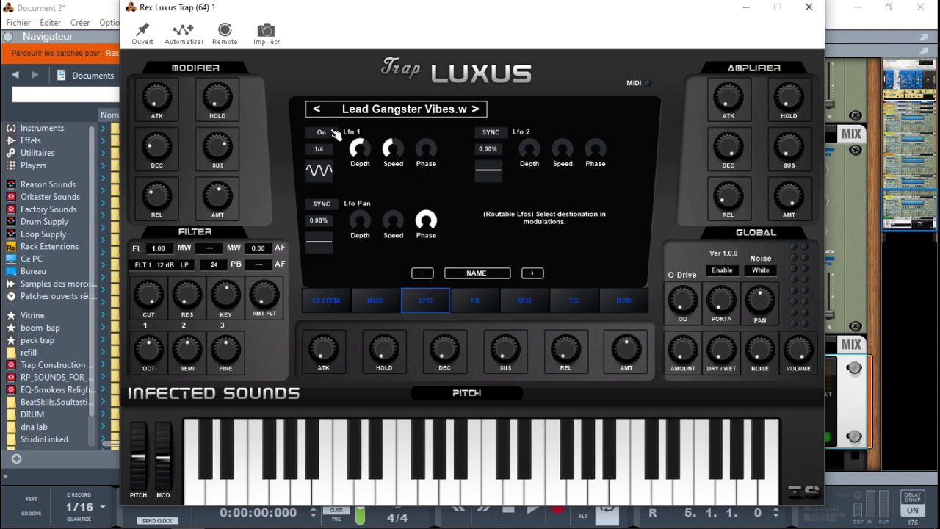
Route Lfo 1's first modulation destination to Cutoff
left_click(377, 302)
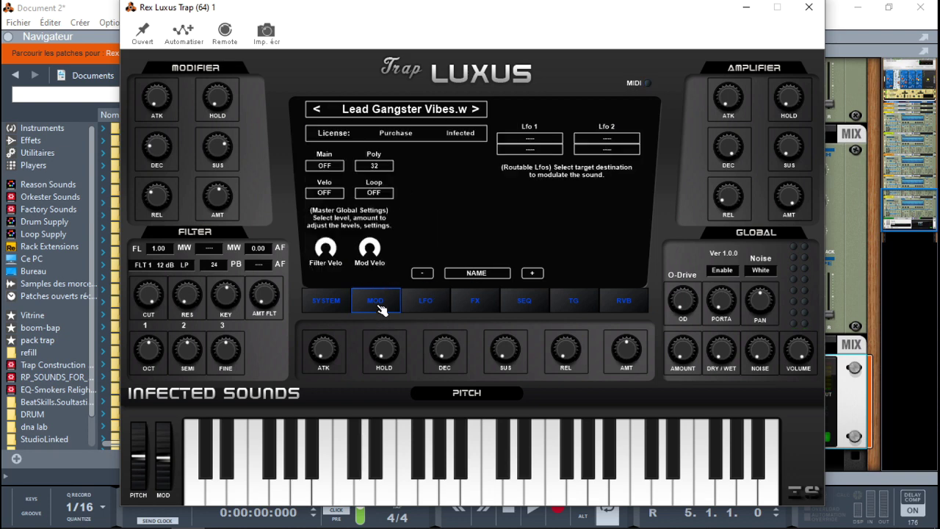
left_click(536, 141)
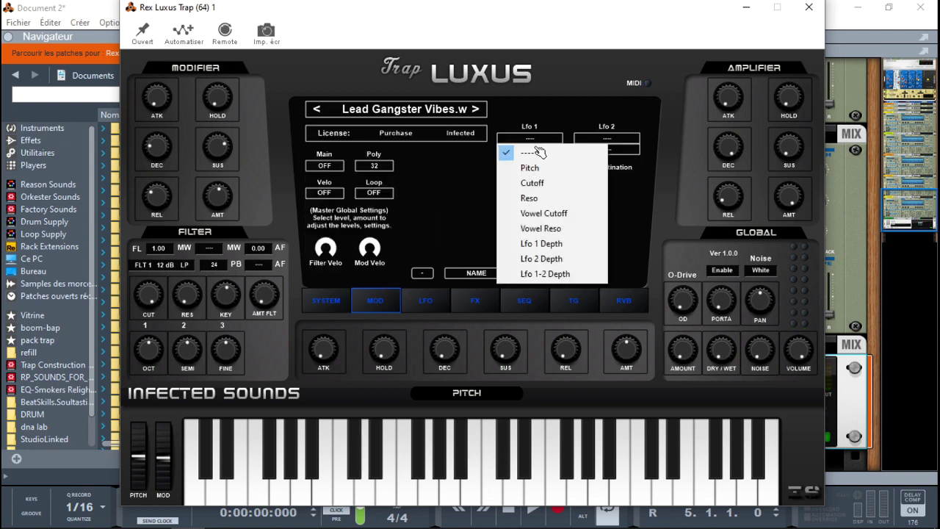
left_click(541, 184)
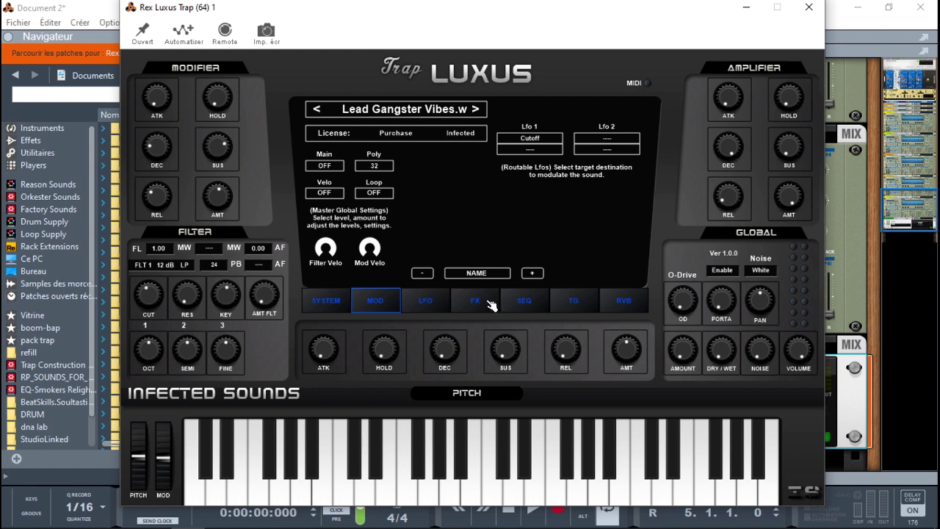
Set Lfo Pan to a synced Sine wave at 1/2 speed with a depth of 38%
left_click(440, 301)
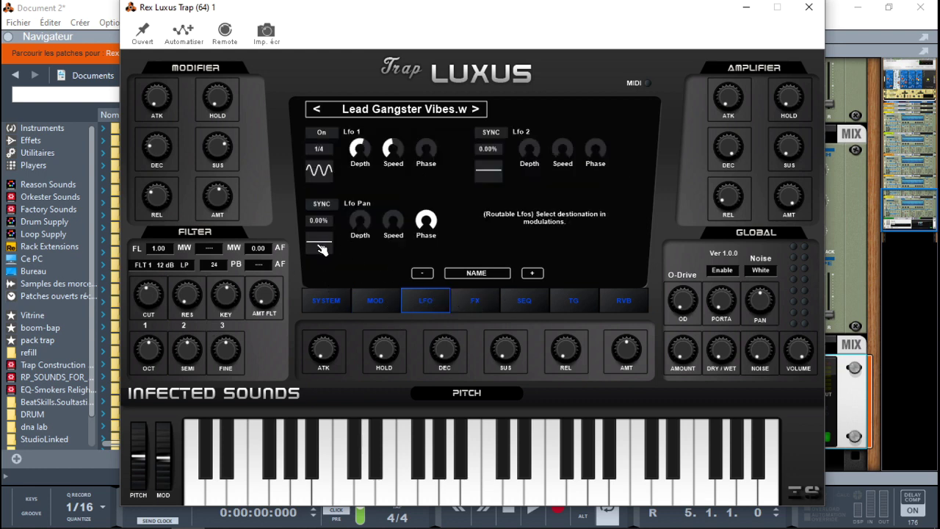
left_click_drag(365, 229, 353, 222)
left_click(320, 243)
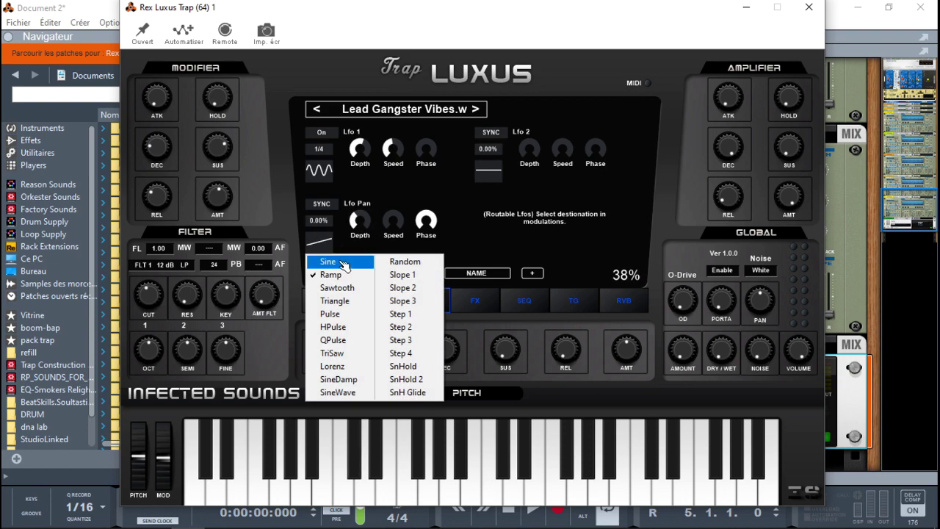
left_click(341, 264)
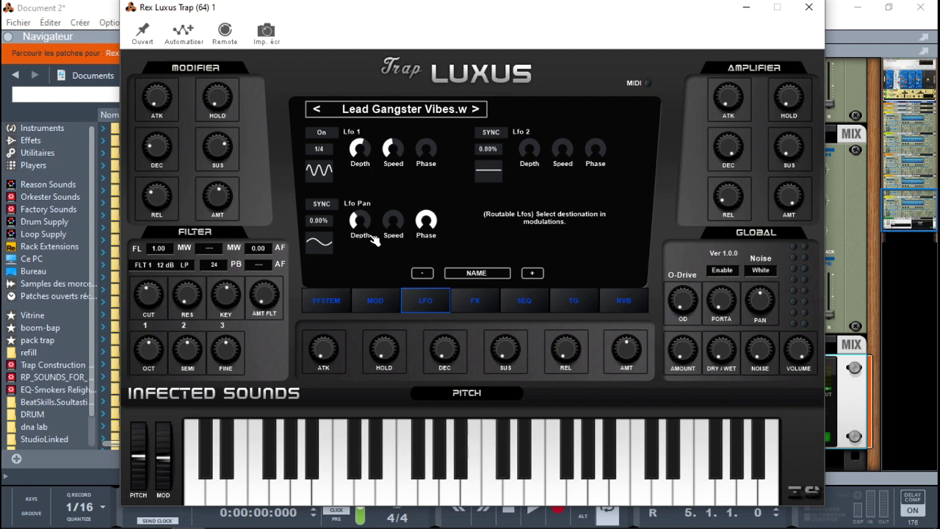
left_click_drag(390, 228, 393, 211)
left_click(322, 205)
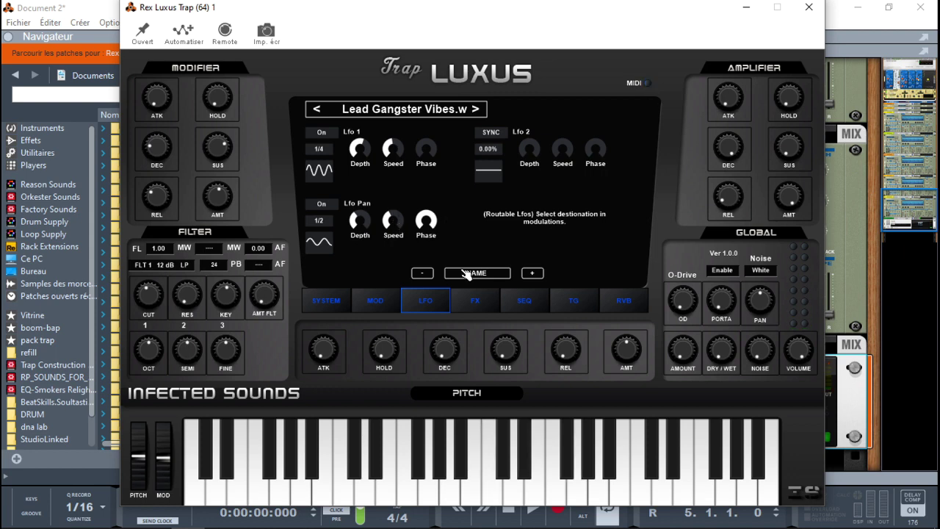
Set the ensemble effect's Fatner to 51% and raise its Speed, Depth and Dry/Wet
left_click(478, 308)
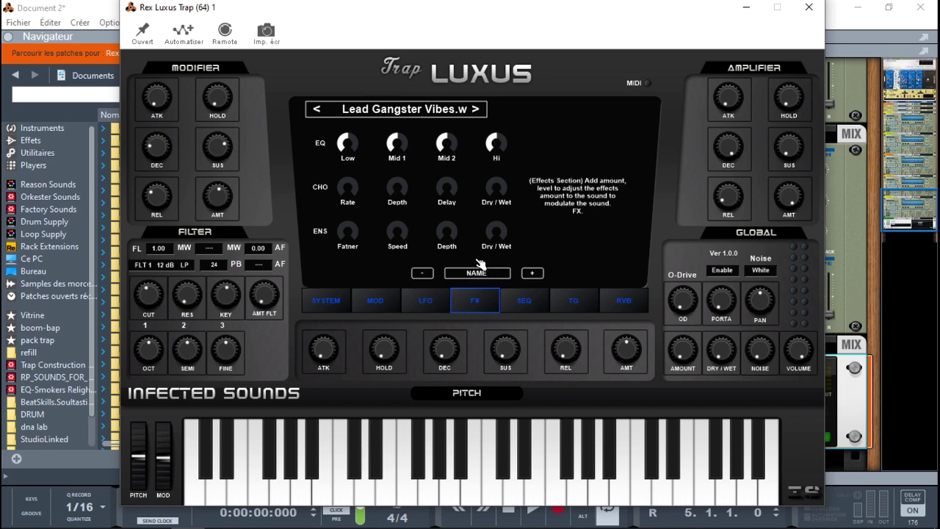
left_click_drag(352, 236, 352, 212)
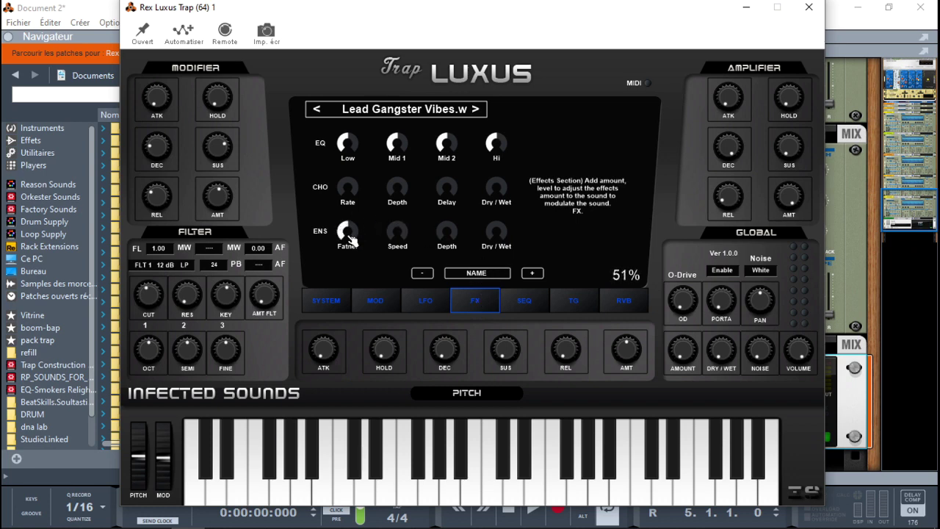
left_click_drag(399, 237, 496, 229)
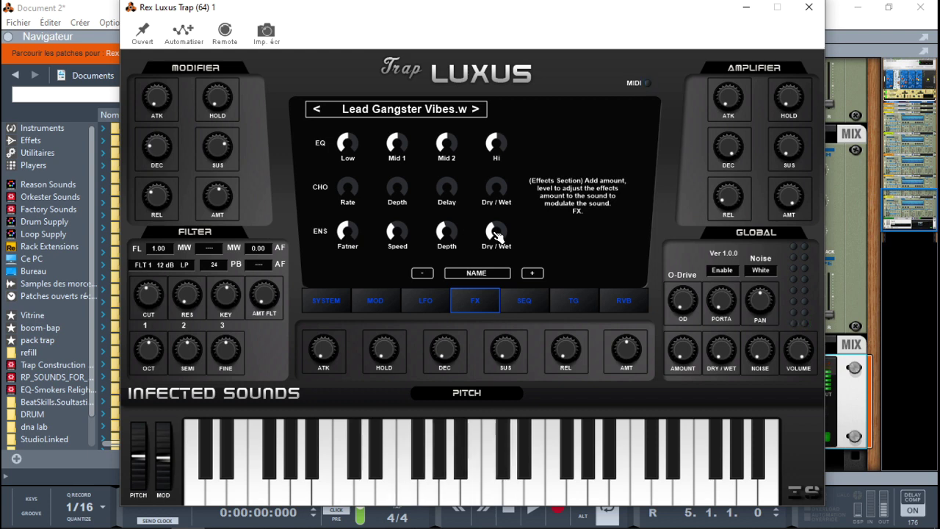
Set the sequencer's Steps to 1/16, with Depth at 100% and Offset at 0%
left_click(534, 305)
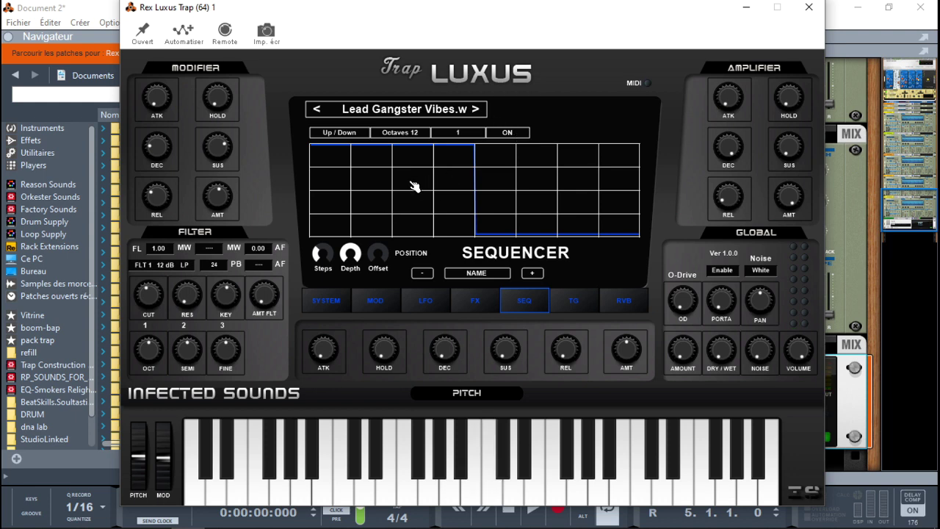
left_click_drag(325, 260, 326, 234)
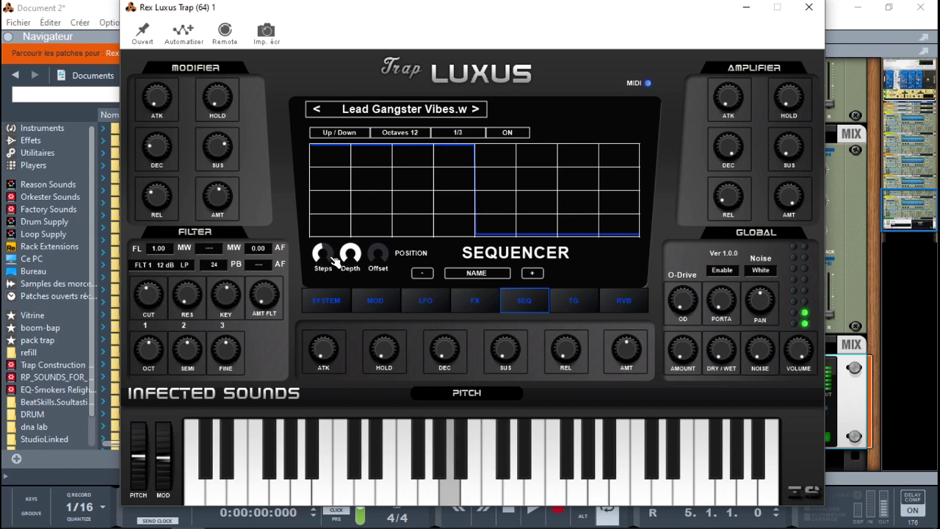
left_click_drag(322, 253, 322, 239)
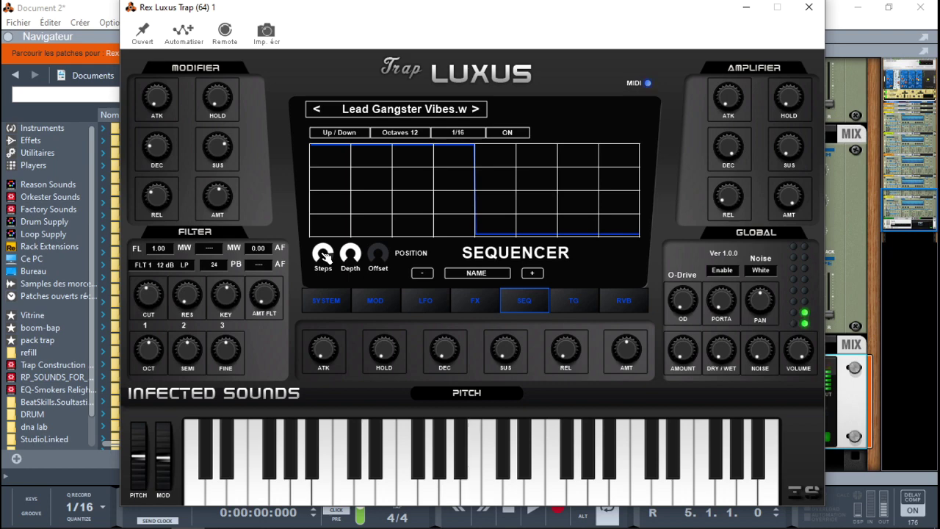
mouse_move(353, 260)
left_mouse_down()
mouse_move(354, 326)
mouse_move(353, 260)
left_mouse_up()
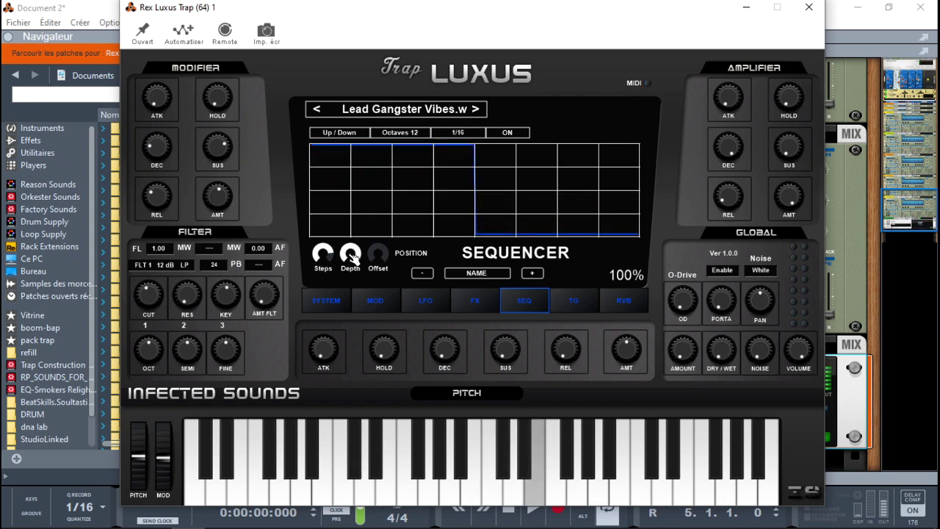
mouse_move(378, 253)
left_mouse_down()
mouse_move(377, 213)
mouse_move(377, 262)
left_mouse_up()
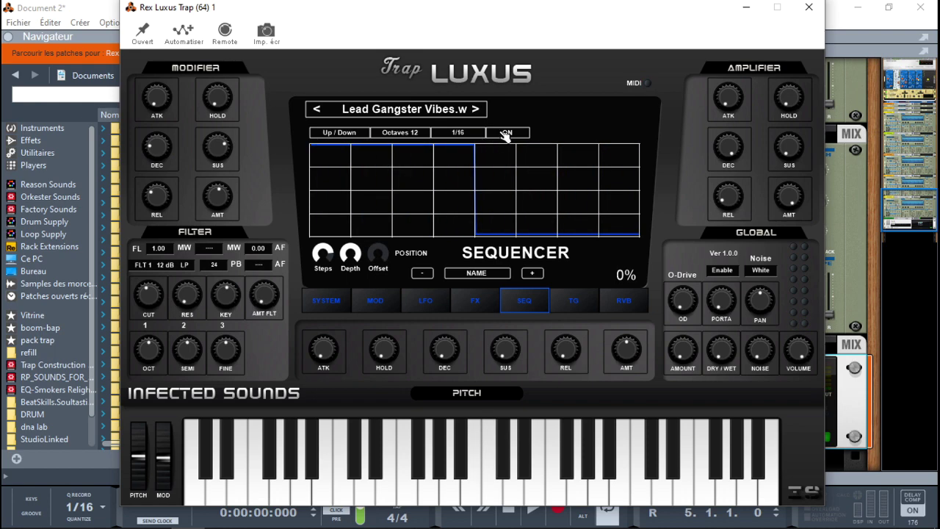
Set the Trancegate's Steps to 1/8 and its Offset to 14%
left_click(579, 305)
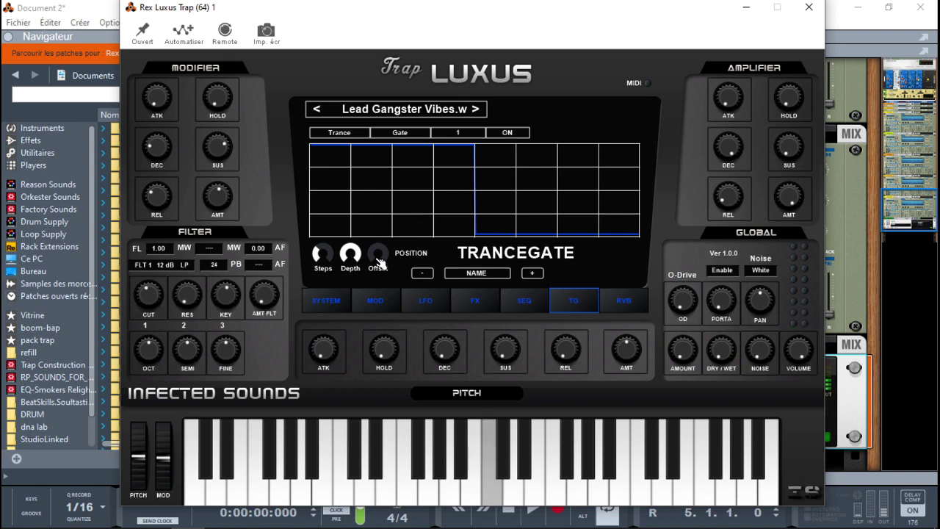
left_click_drag(514, 137, 514, 129)
left_click_drag(457, 132, 457, 120)
left_click_drag(326, 266, 325, 260)
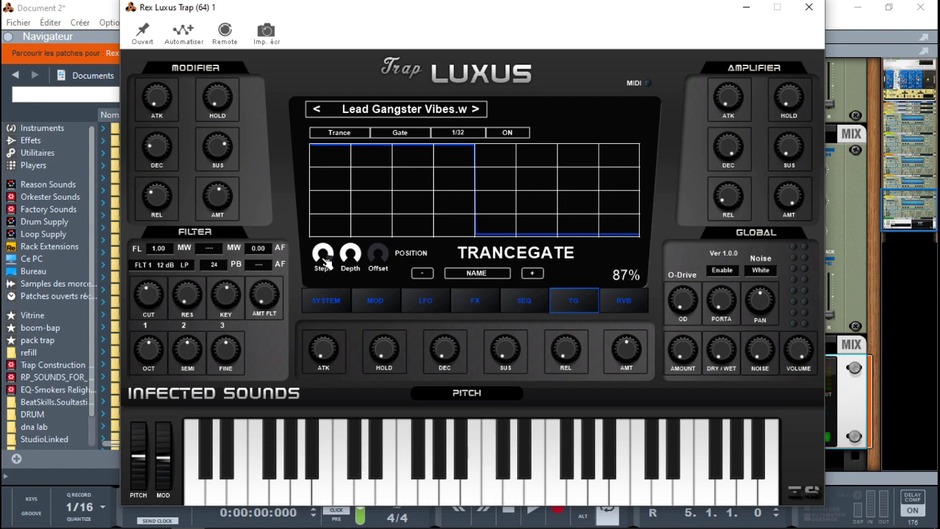
scroll(326, 260, "down", 3)
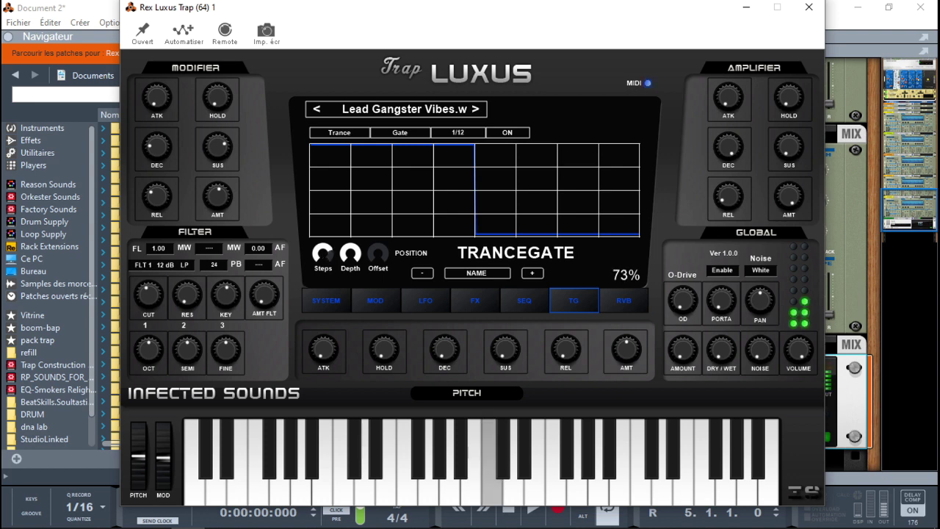
scroll(384, 263, "up", 4)
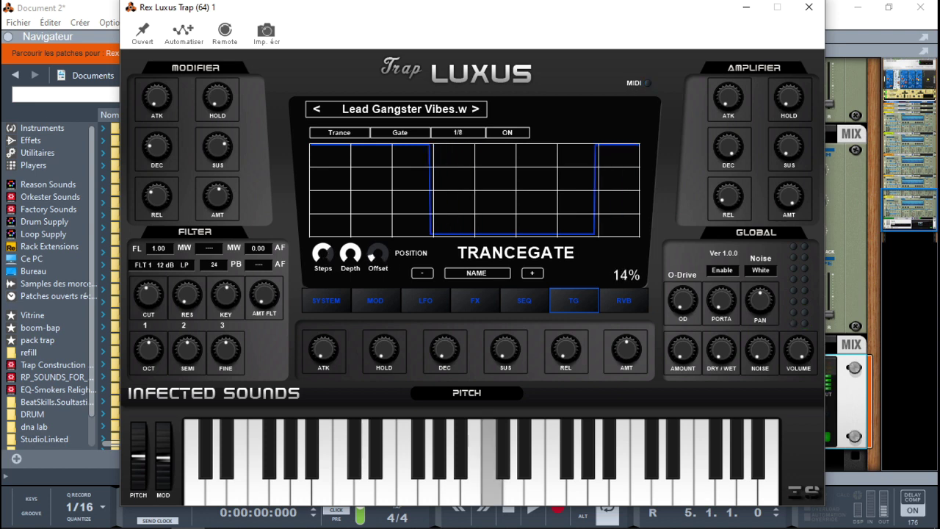
Lower the Trancegate's Offset slightly and set its Depth to 100%
scroll(386, 262, "up", 3)
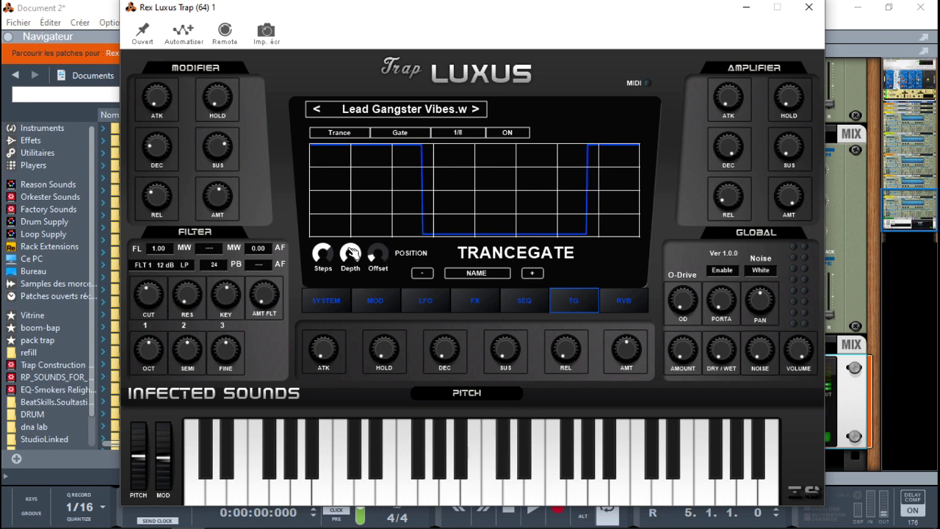
mouse_move(350, 253)
left_mouse_down()
mouse_move(350, 286)
mouse_move(350, 246)
left_mouse_up()
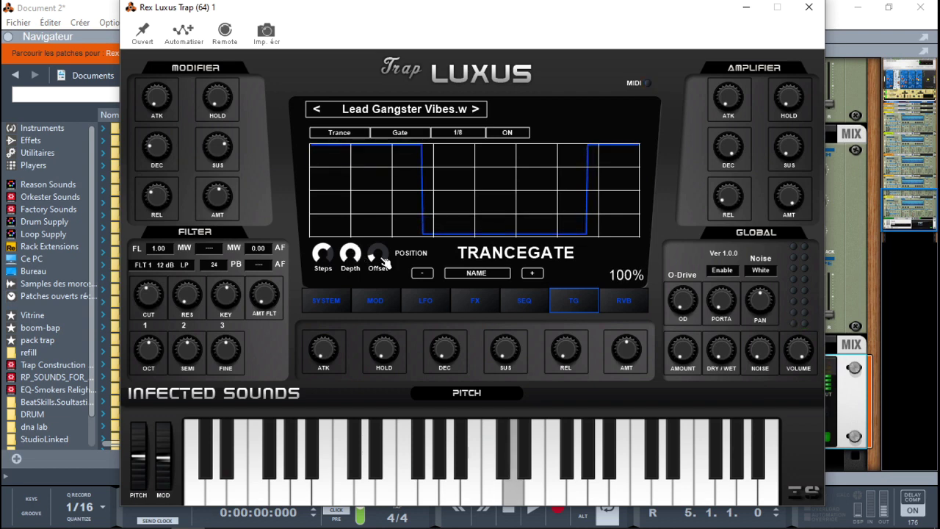
Set the reverb's Dry/Wet to 56%, raise Lp, lower Hp, adjust Delay, and turn Color and Width up fully
left_click(632, 302)
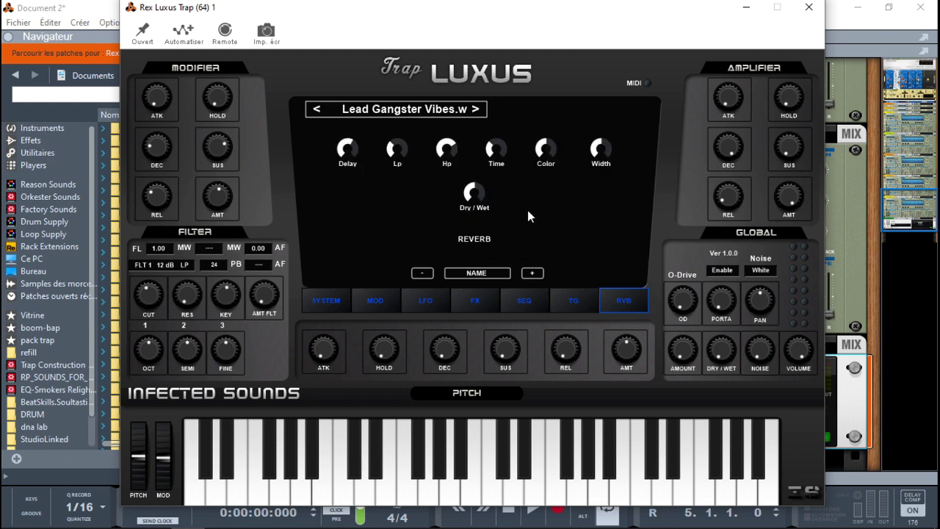
left_click(476, 192)
left_click_drag(474, 192, 474, 242)
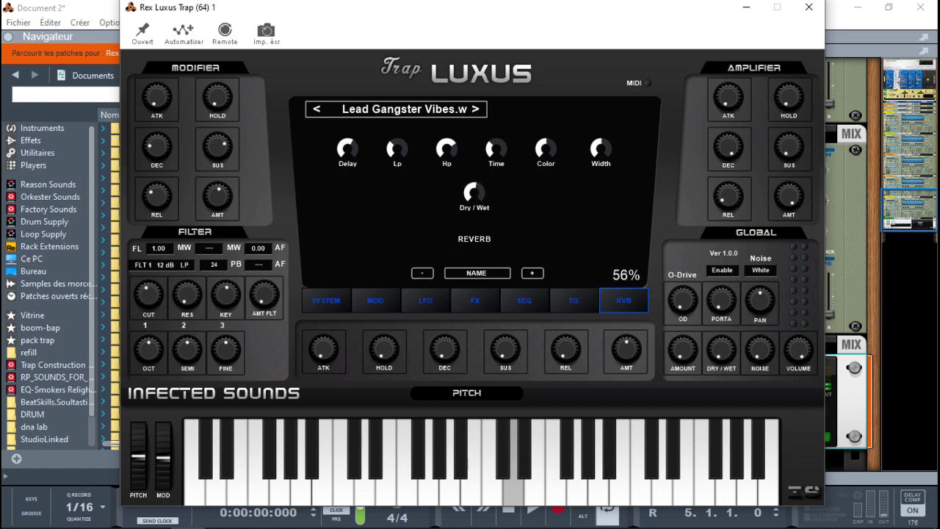
left_click_drag(408, 158, 446, 206)
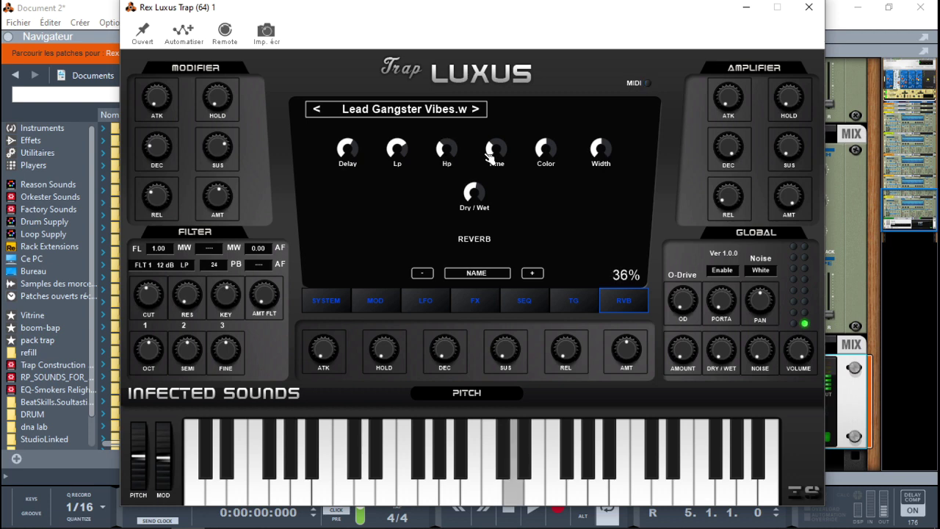
left_click_drag(349, 154, 349, 145)
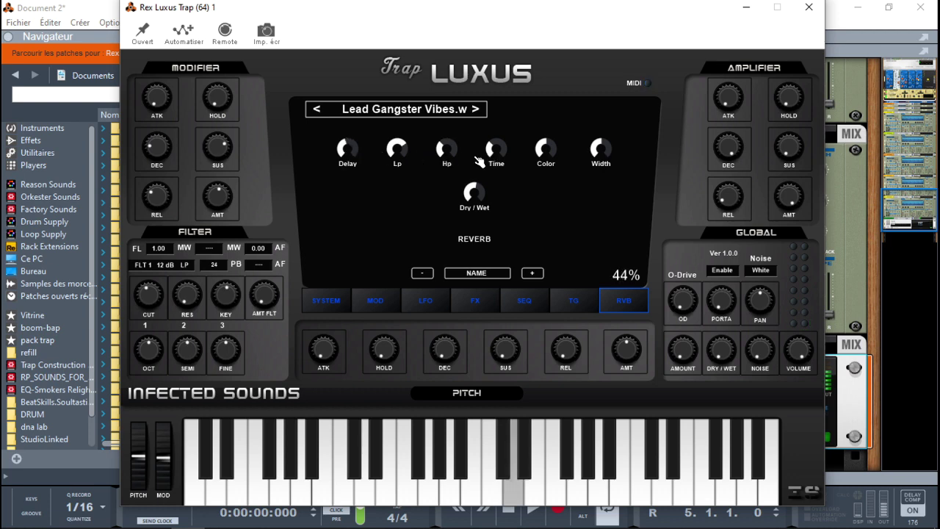
left_click_drag(550, 152, 551, 96)
left_click_drag(546, 147, 545, 148)
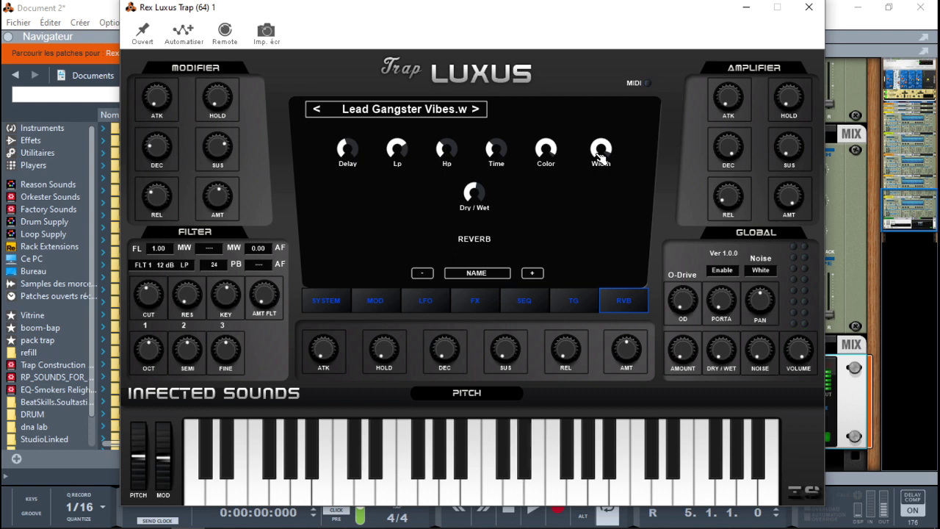
mouse_move(600, 154)
left_mouse_down()
mouse_move(601, 173)
mouse_move(601, 157)
left_mouse_up()
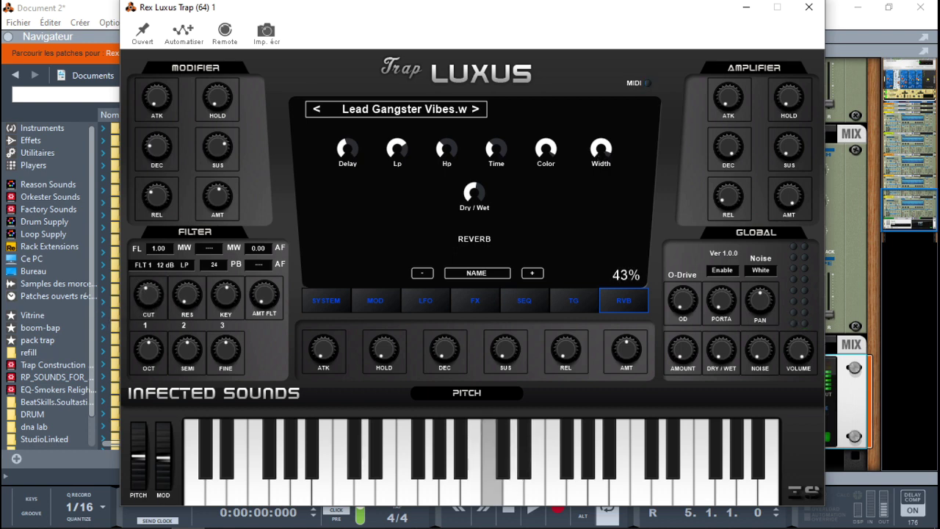
Adjust the filter's RES and AMT FLT amounts
mouse_move(189, 299)
left_mouse_down()
mouse_move(190, 291)
mouse_move(193, 300)
left_mouse_up()
left_click_drag(253, 304, 263, 306)
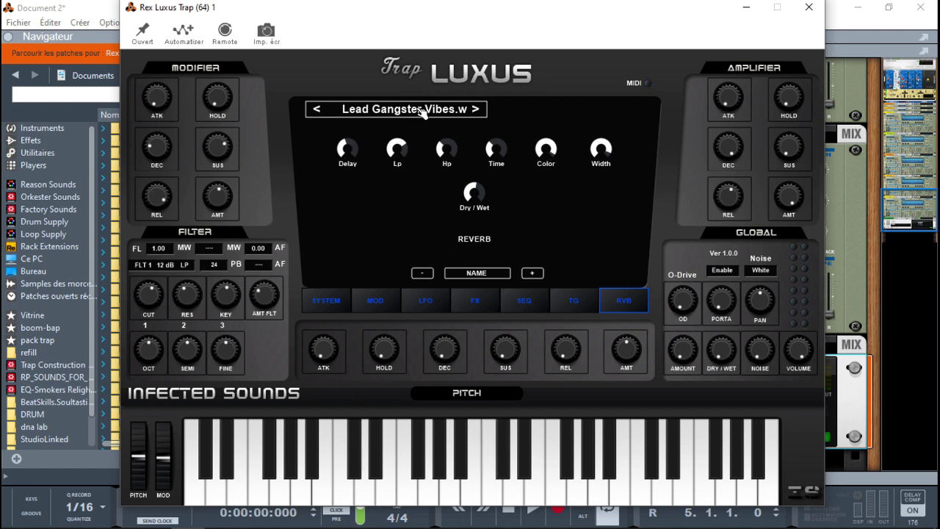
Advance to Lead Generous.wav, then reset the instrument and load Pluck Deep Knock.wav
left_click(476, 110)
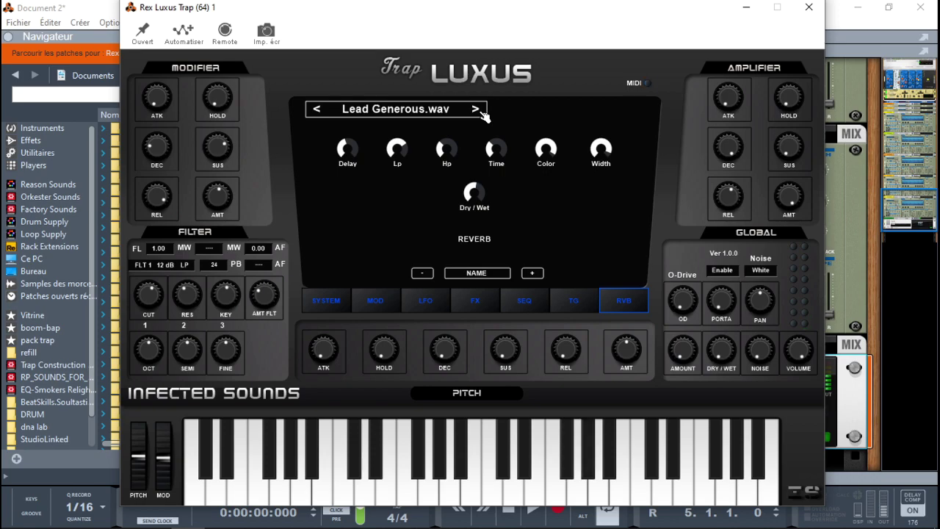
left_click(419, 110)
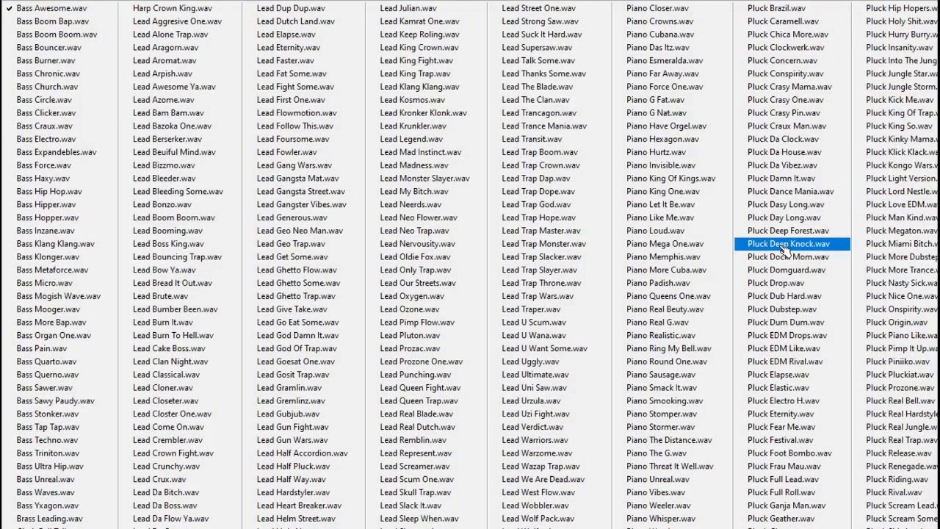
left_click(783, 250)
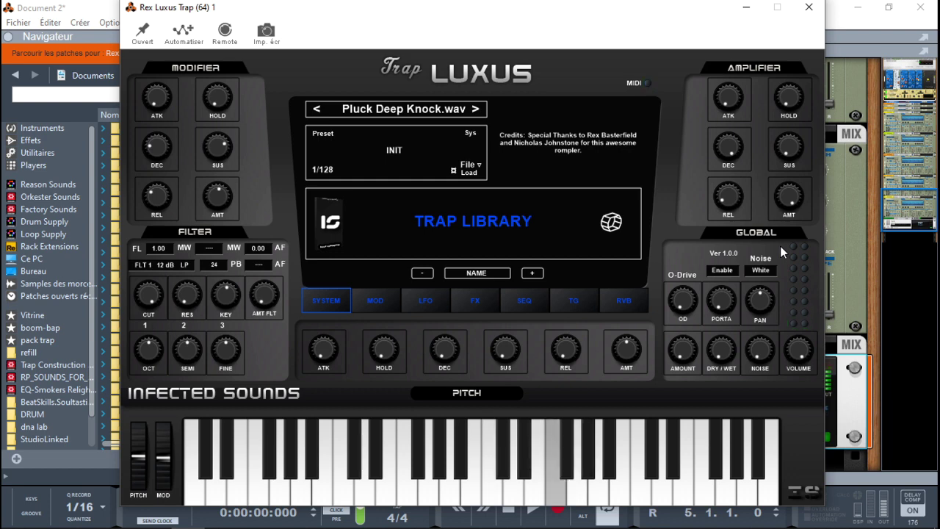
Close the Rex Luxus Trap (64) window and delete the module from the rack
left_click(811, 17)
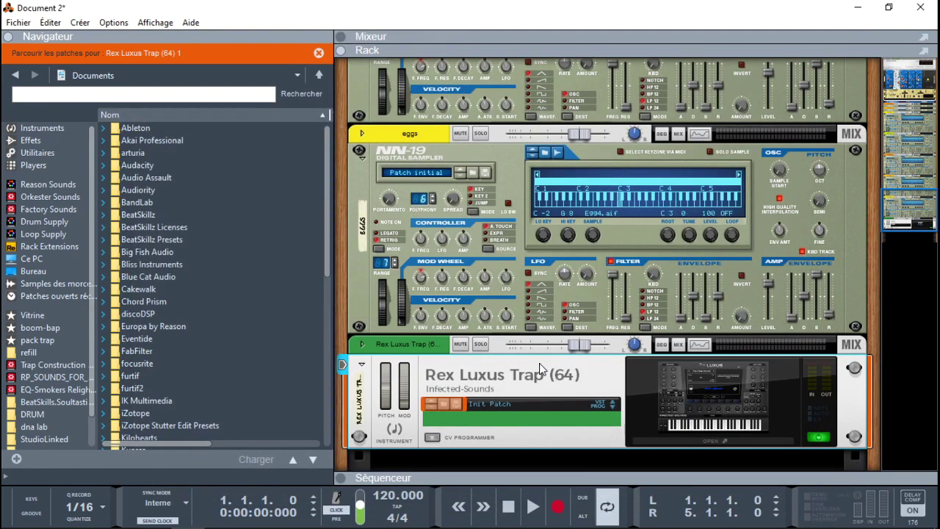
key("Delete")
Add the Rex Luxus Reggaeton (64) instrument below the last NN-19 in the rack and move its window fully into view
left_click(65, 129)
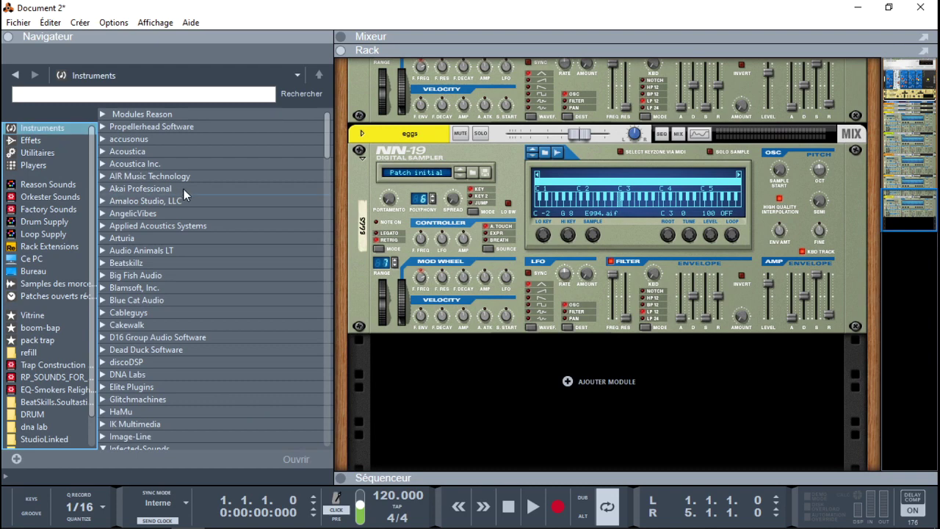
left_click_drag(326, 149, 354, 285)
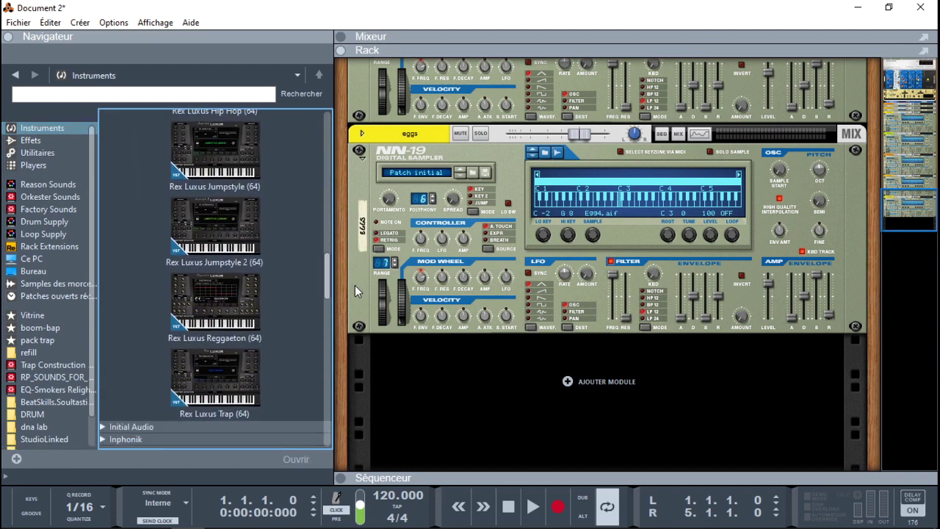
mouse_move(254, 287)
left_mouse_down()
mouse_move(246, 308)
mouse_move(568, 352)
left_mouse_up()
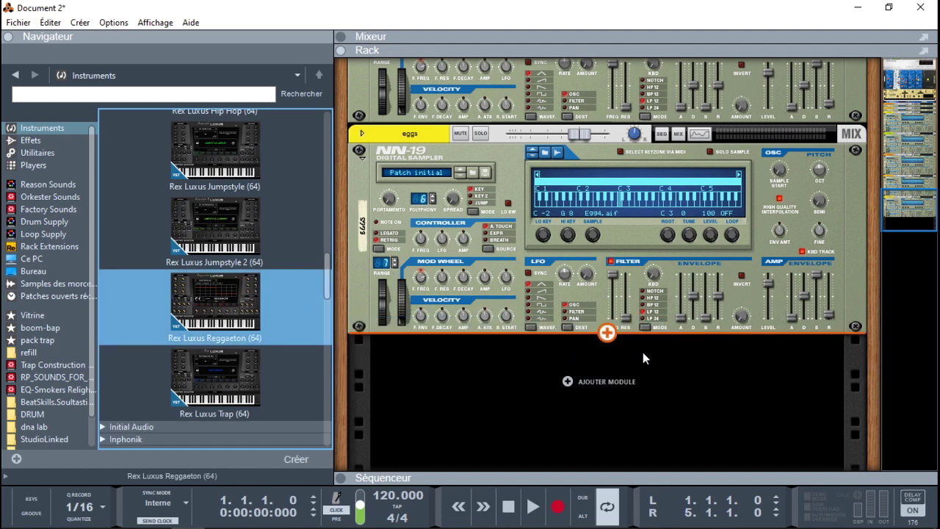
left_click_drag(642, 353, 643, 353)
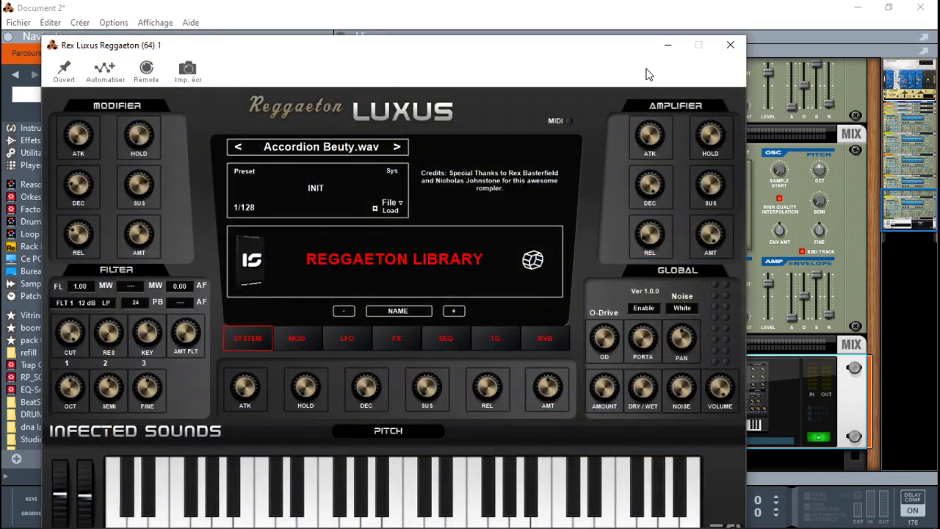
left_click_drag(587, 50, 646, 16)
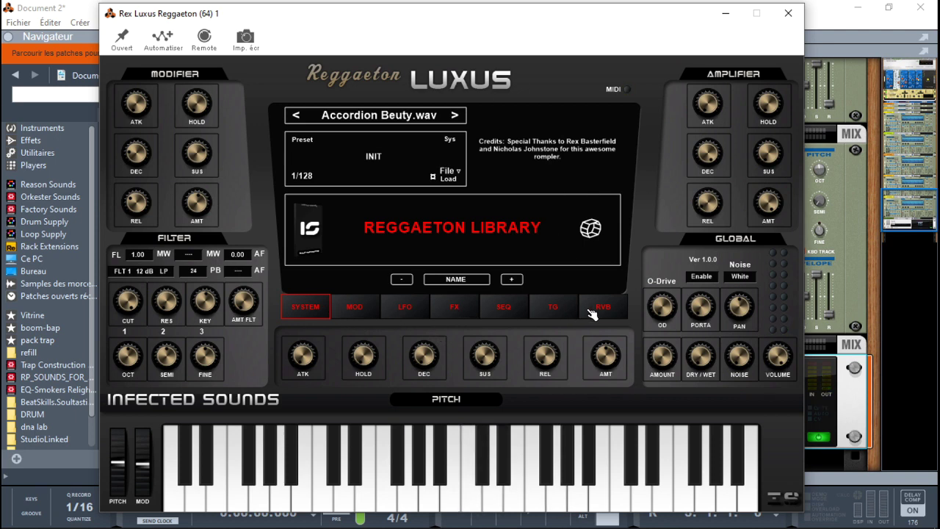
Load Bass Accoustica.wav, then advance through Bass Boom Baper.wav to Bass Deep Guitar.wav
left_click(406, 120)
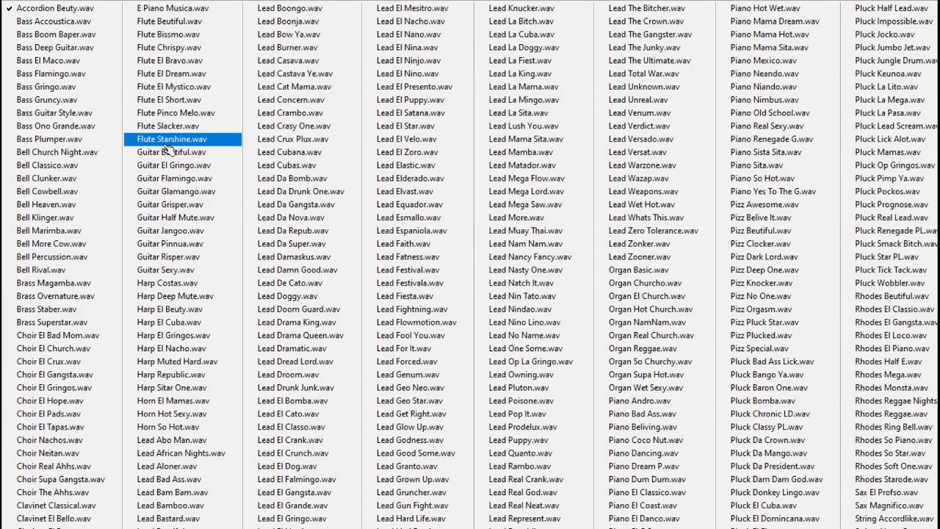
left_click(77, 23)
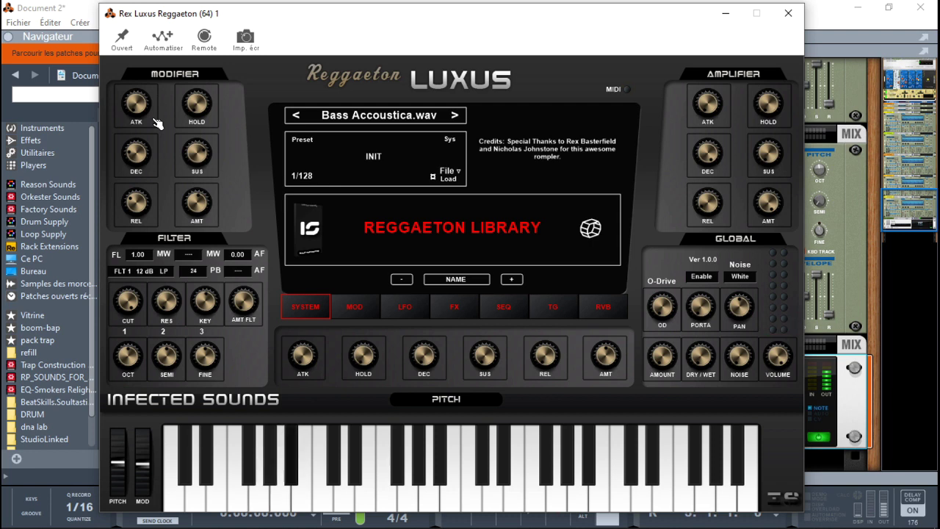
left_click(455, 115)
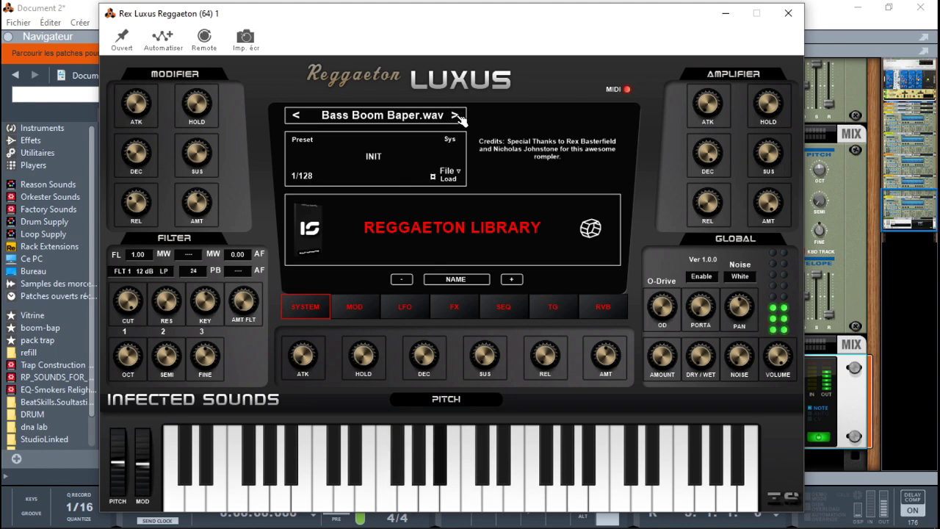
left_click(455, 115)
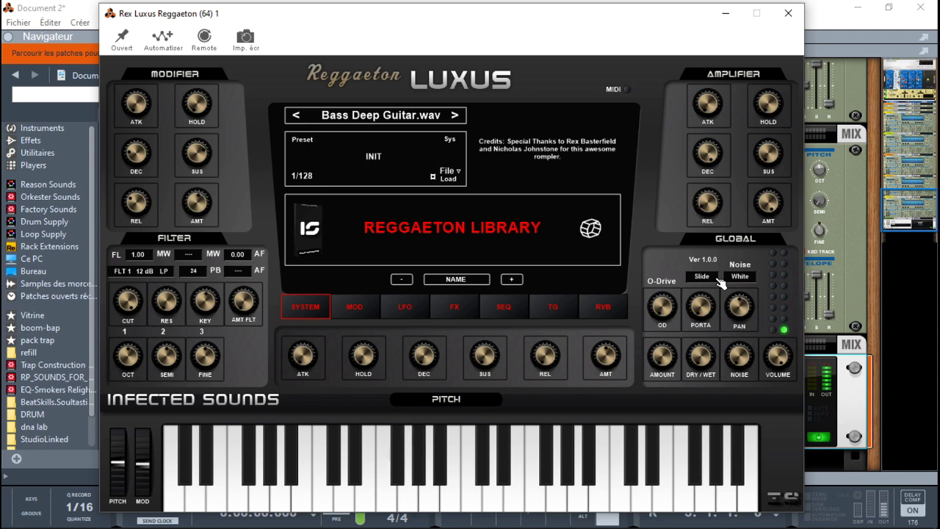
Switch the portamento mode to Slide, raise the PORTA amount and adjust the OD overdrive
scroll(703, 306, "up", 5)
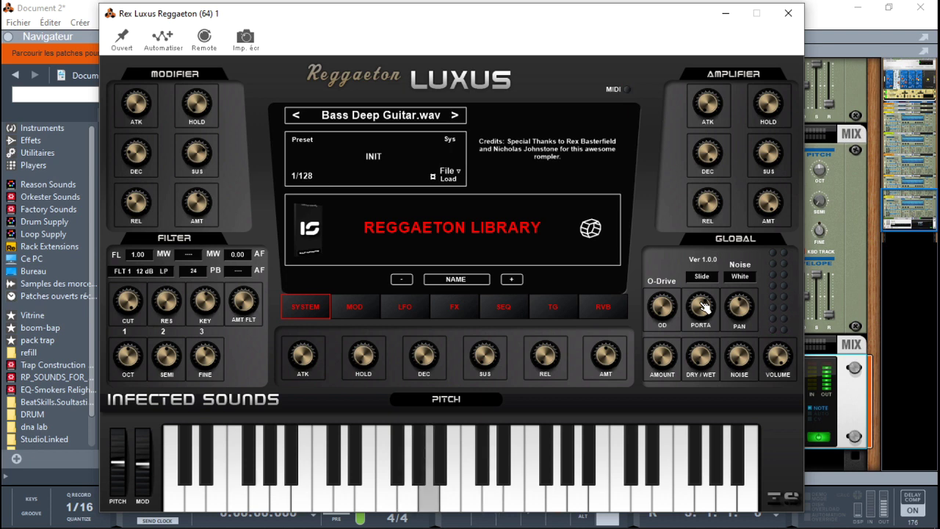
scroll(703, 306, "up", 5)
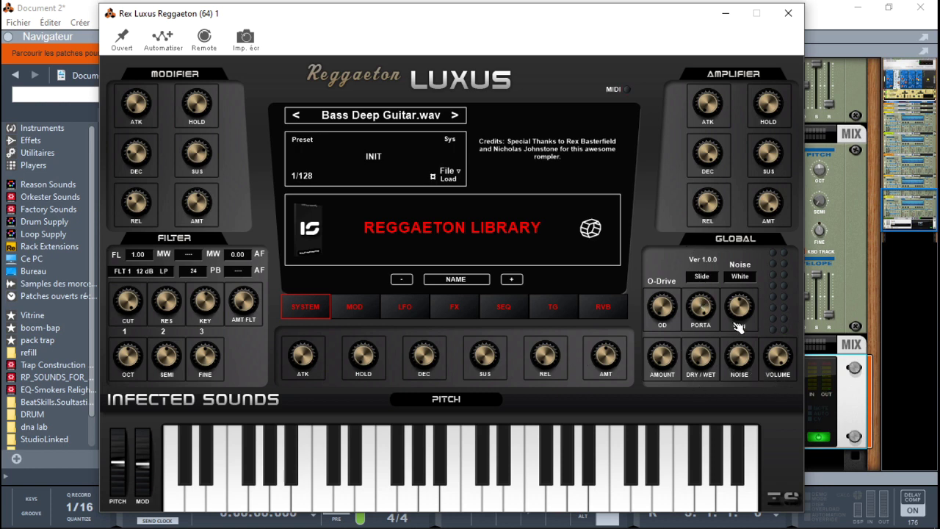
left_click_drag(661, 306, 666, 312)
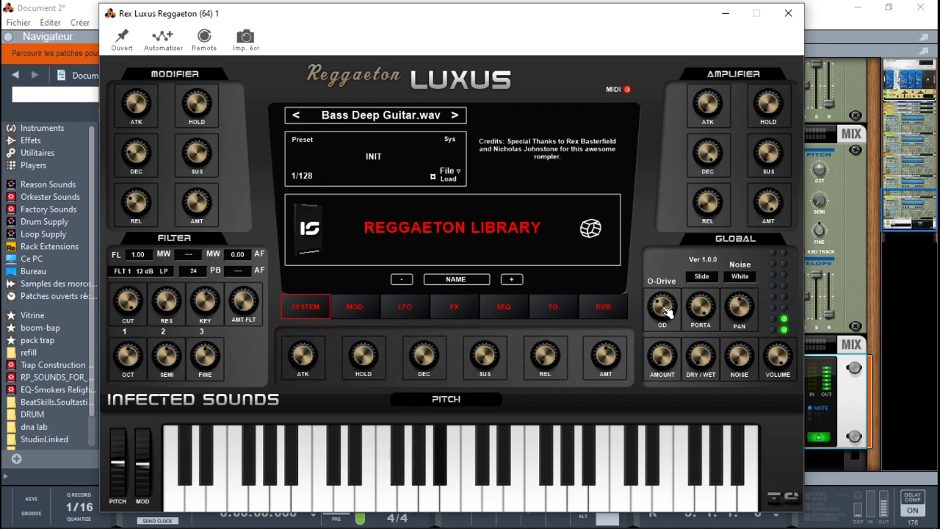
Advance to Bass Flamingo.wav, then load Bell Church Night.wav and move on to Bell Classico.wav
left_click(457, 116)
left_click(392, 120)
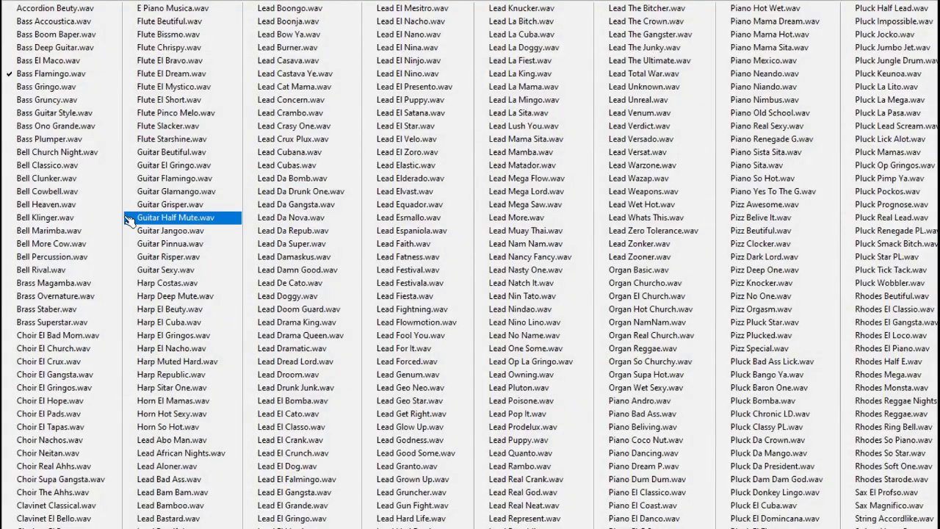
left_click(86, 153)
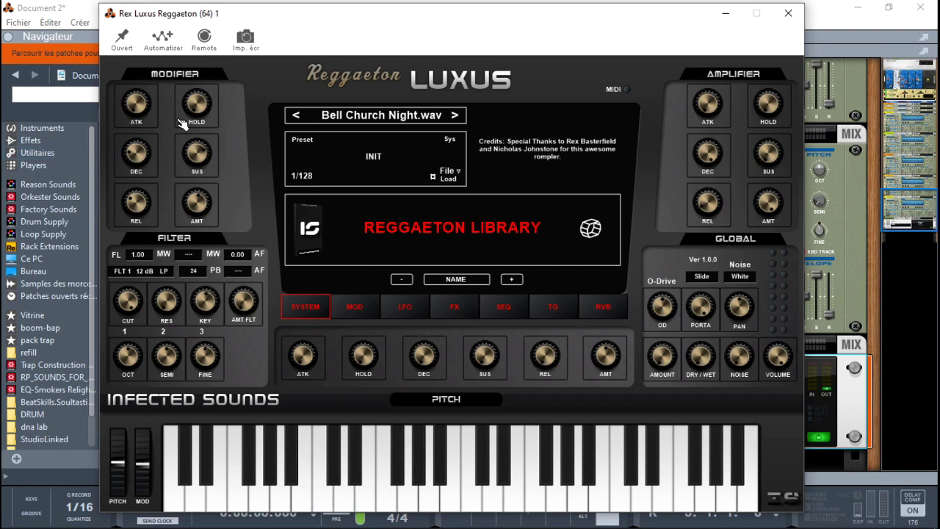
left_click(662, 305)
left_click(456, 115)
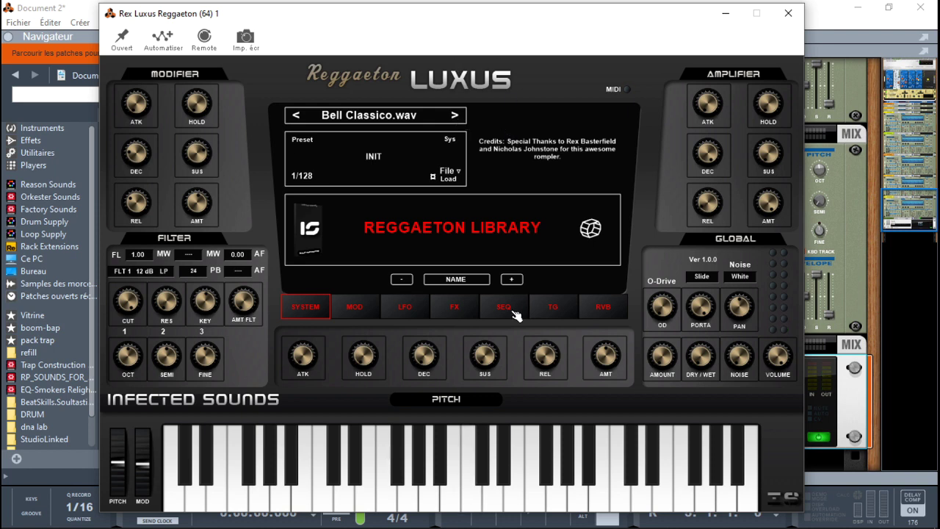
Raise the chorus effect's Rate, Depth, Delay and Dry/Wet on the Bell Classico.wav sound
left_click(446, 308)
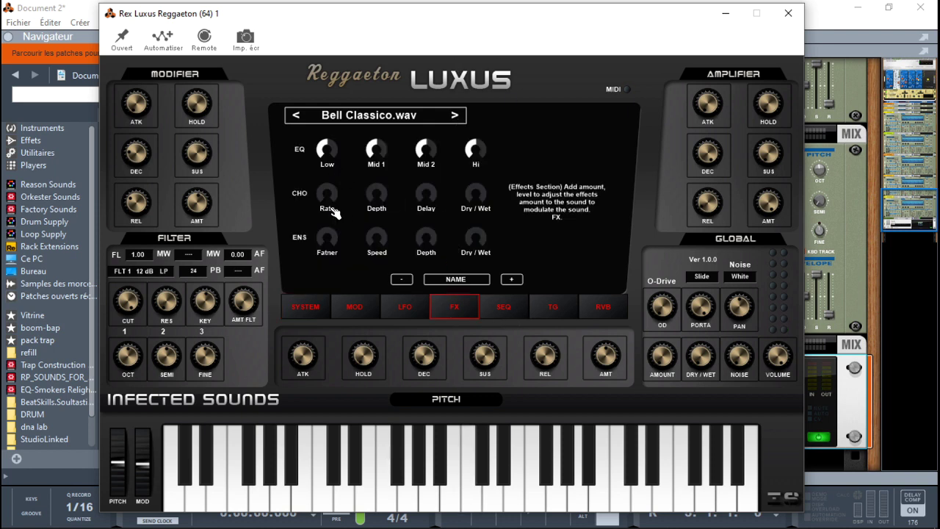
left_click_drag(332, 201, 332, 177)
left_click_drag(383, 215, 479, 176)
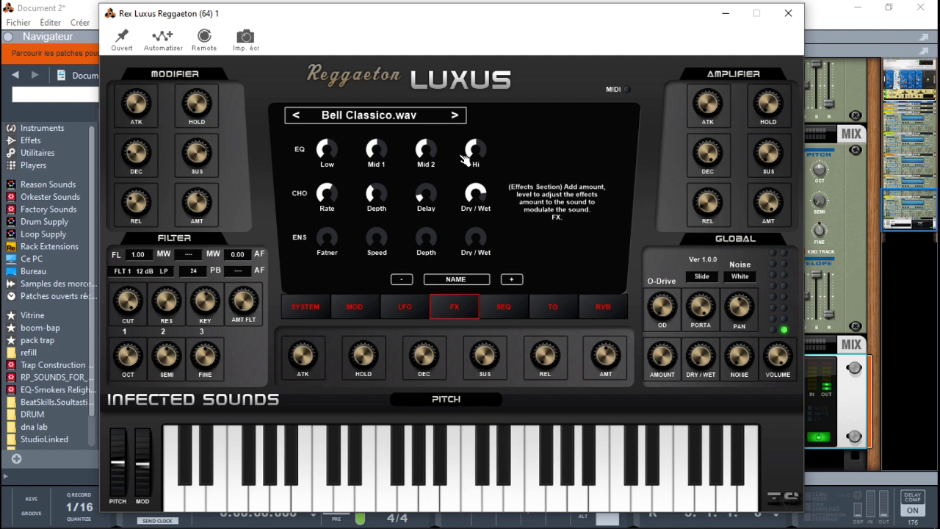
Raise the ensemble effect's Fatner, Speed, Depth and Dry/Wet
left_click_drag(327, 253, 382, 241)
left_click_drag(426, 246, 426, 236)
left_click_drag(478, 249, 485, 249)
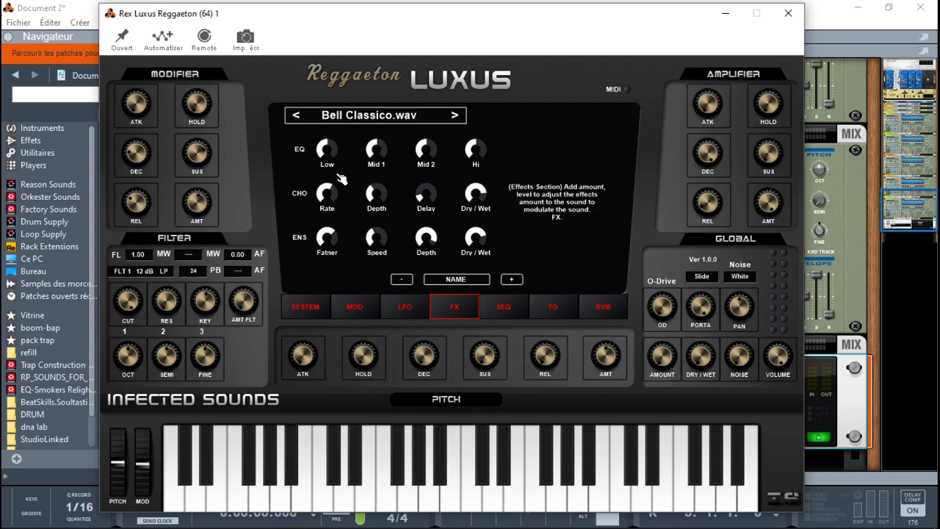
Advance to Bell Cowbell.wav, turn off the chorus and ensemble Dry/Wet, and reset the Rex Luxus Reggaeton (64) module
left_click(456, 116)
left_click(455, 116)
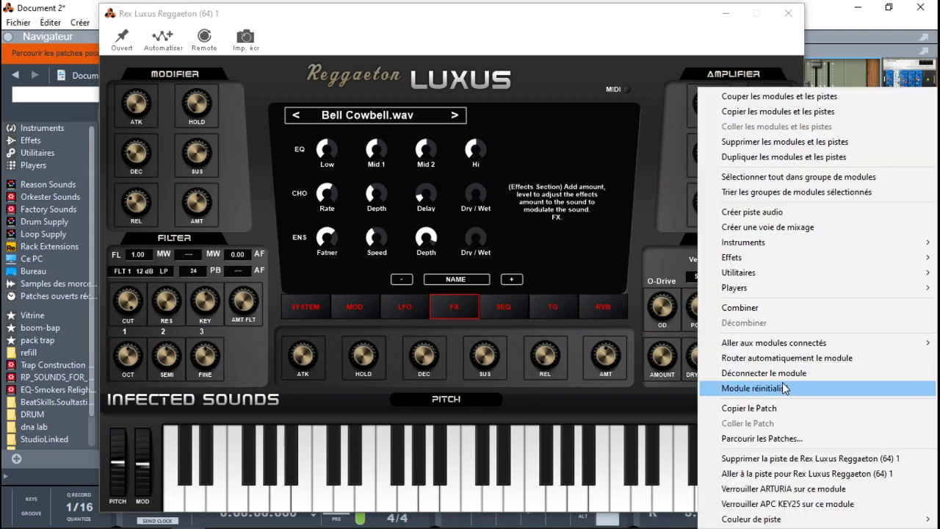
left_click(455, 116)
Load Bell Cowbell.wav from the sound list, then advance to Bell Heaven.wav
left_click(377, 118)
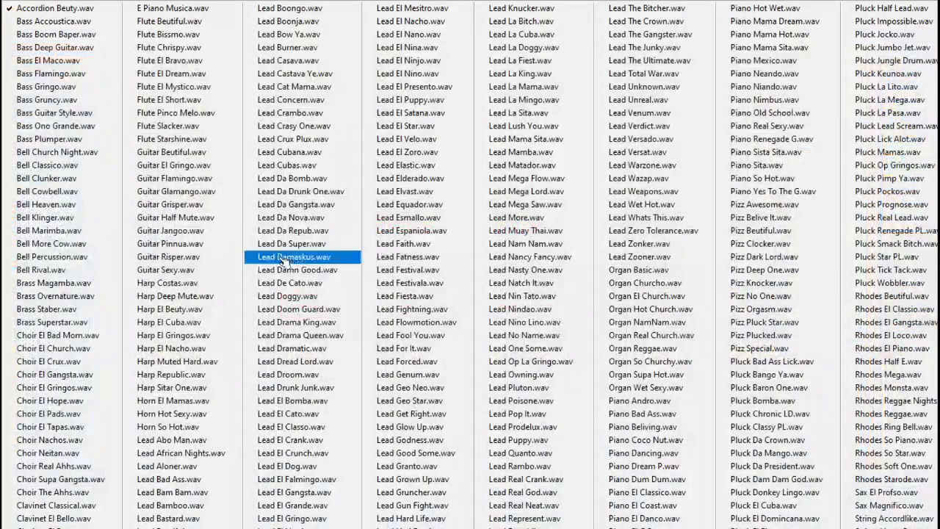
left_click(74, 194)
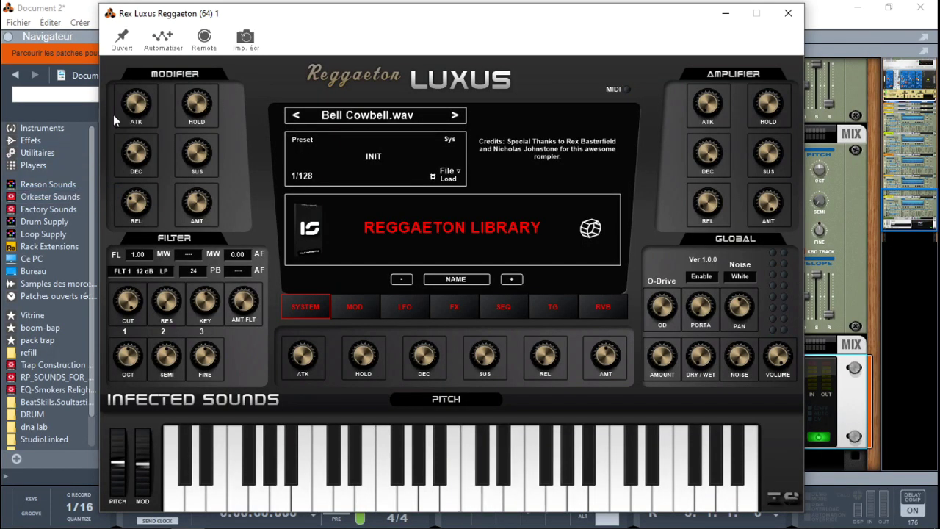
left_click(455, 115)
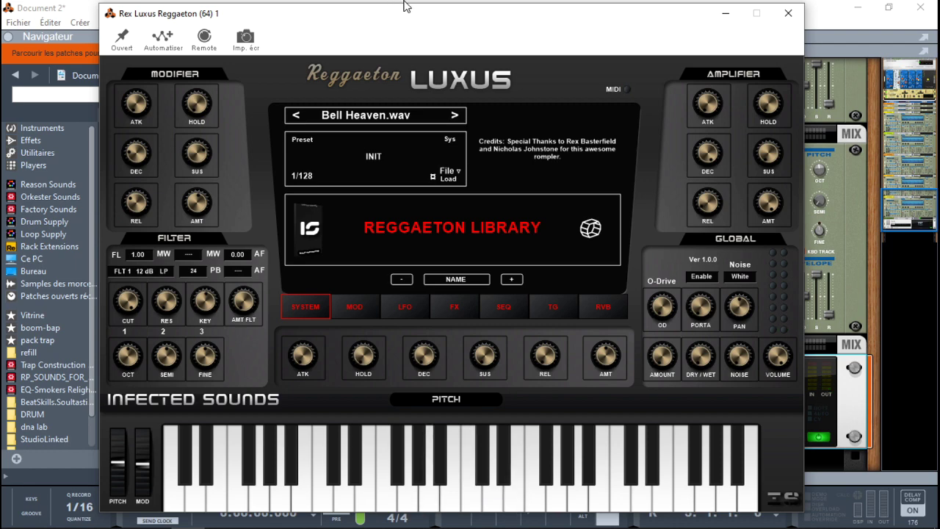
Load Brass Magamba.wav from the sound list, then advance to Brass Overnature.wav
left_click(394, 121)
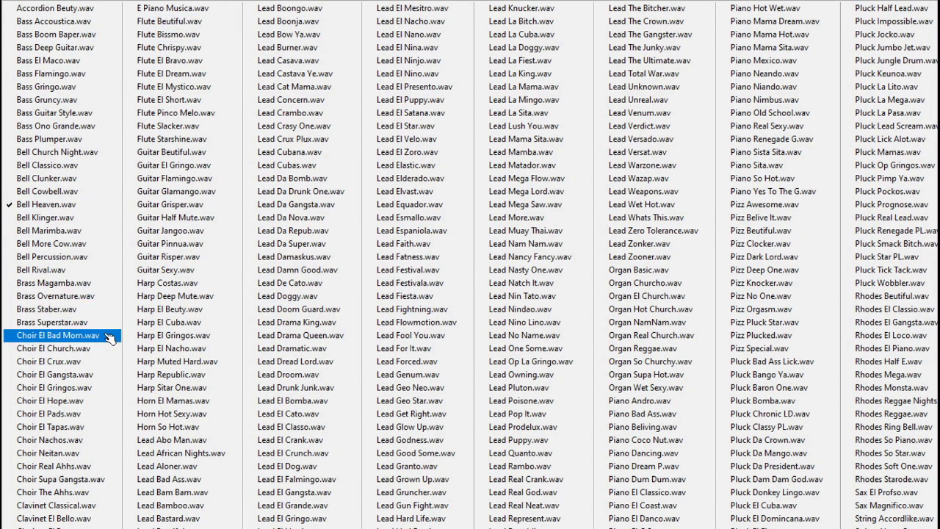
left_click(94, 284)
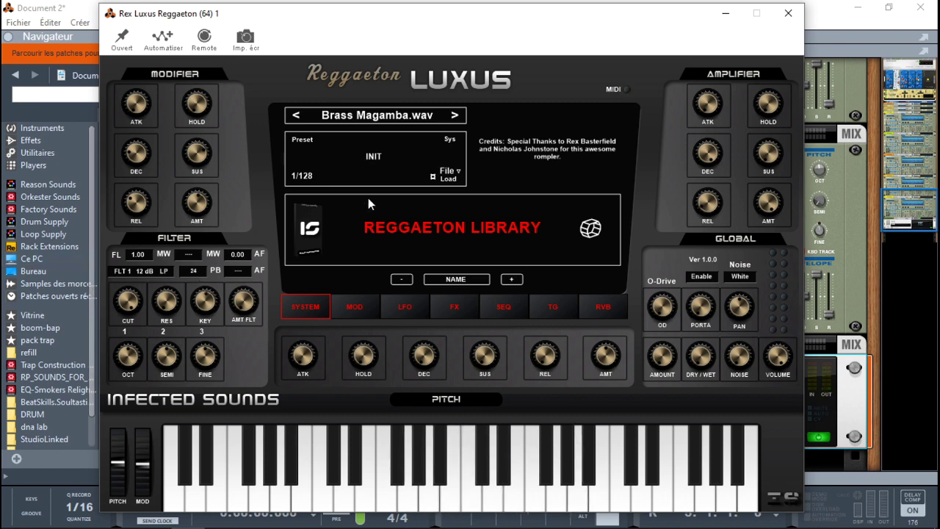
left_click(455, 115)
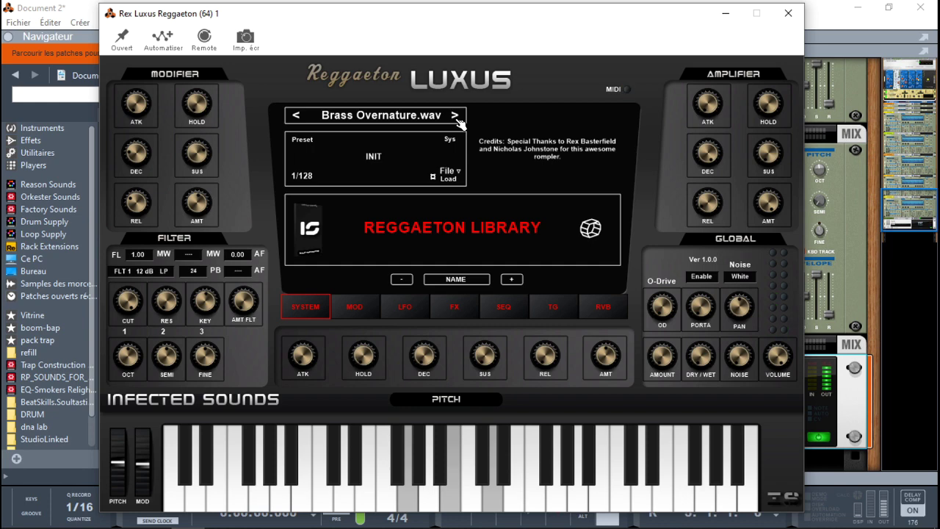
Load Flute Beutiful.wav and raise the ensemble effect's Dry/Wet, Speed and Depth
left_click(430, 115)
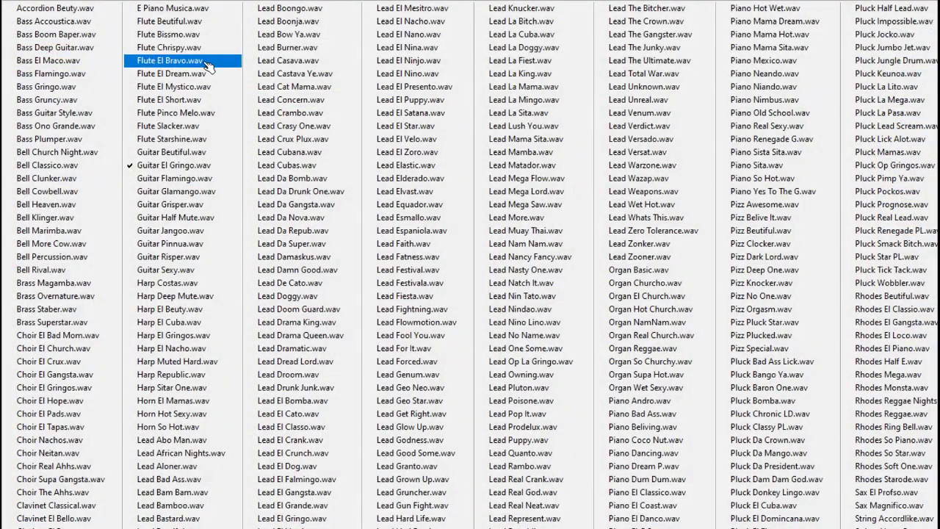
left_click(208, 21)
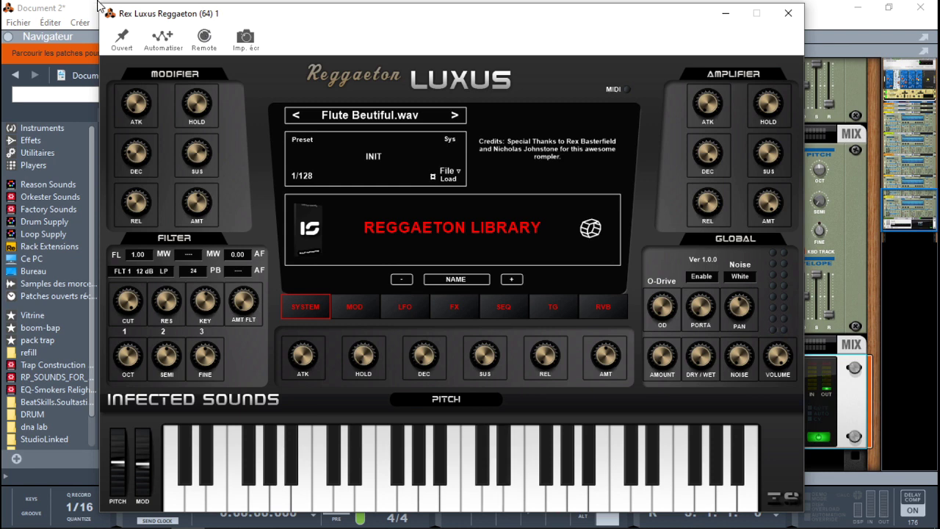
left_click(443, 309)
mouse_move(319, 240)
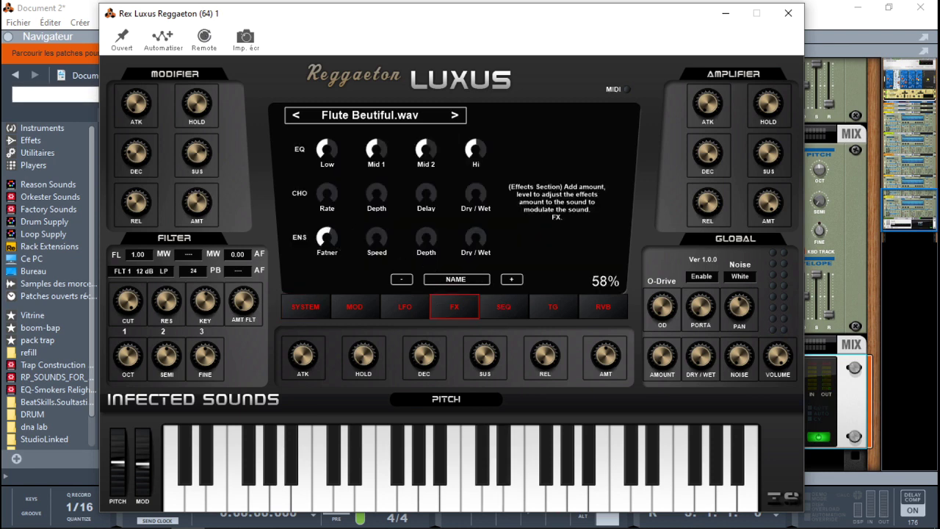
left_click_drag(473, 239, 379, 244)
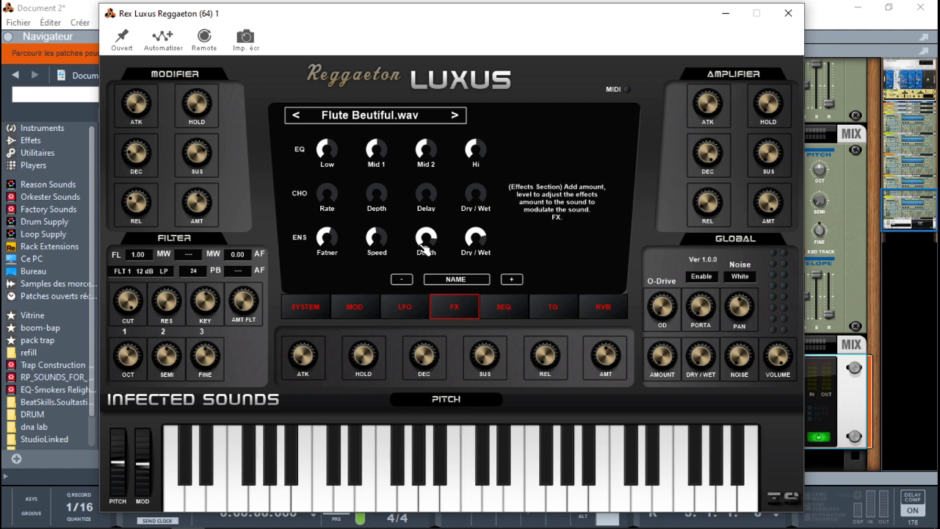
Lower the ensemble's Depth, Fatner and Speed, and turn its Dry/Wet off
left_click_drag(426, 237, 426, 249)
left_click_drag(327, 235, 327, 240)
left_click_drag(386, 240, 385, 241)
double_click(476, 244)
Load Guitar El Gringo.wav from the sound list, then Guitar Jangoo.wav
left_click(390, 113)
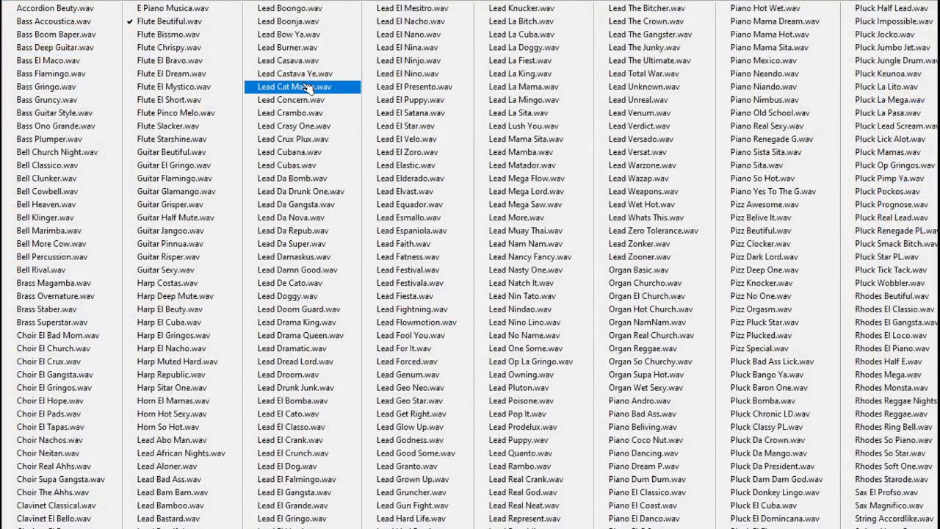
left_click(199, 170)
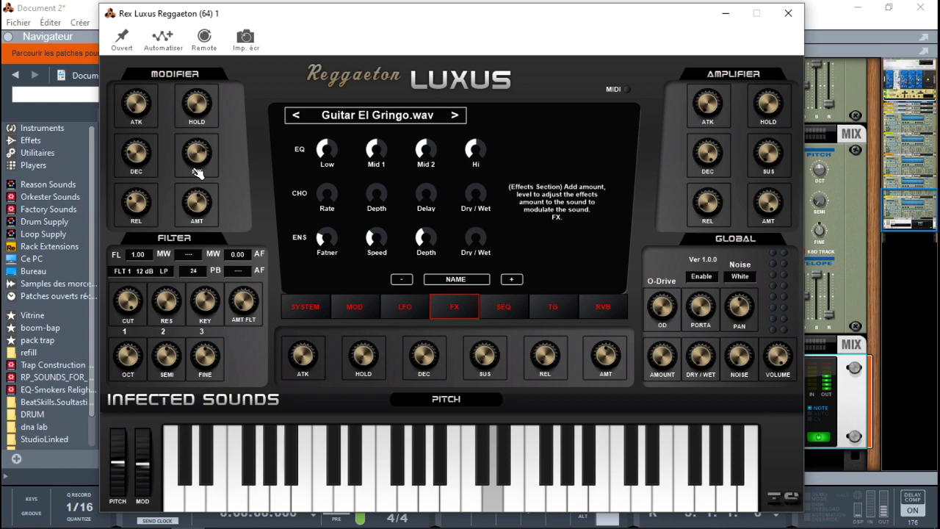
left_click(332, 119)
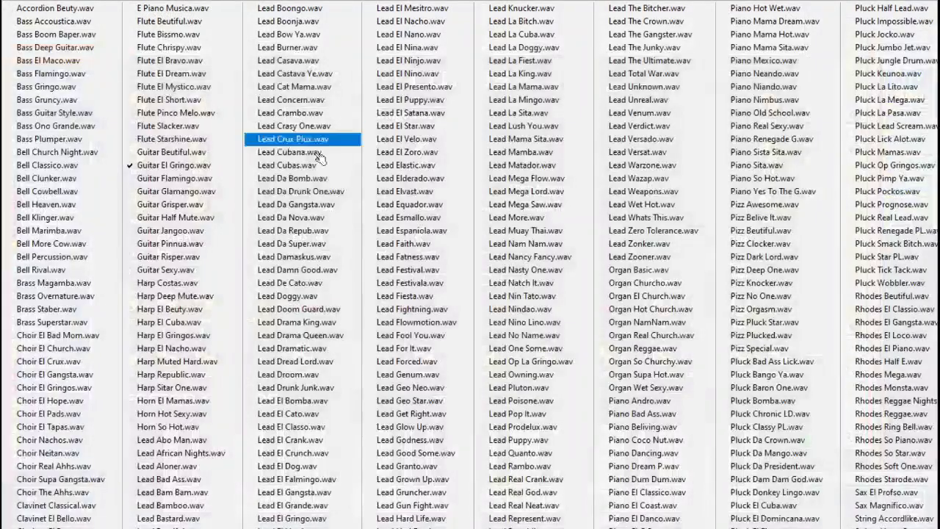
left_click(195, 232)
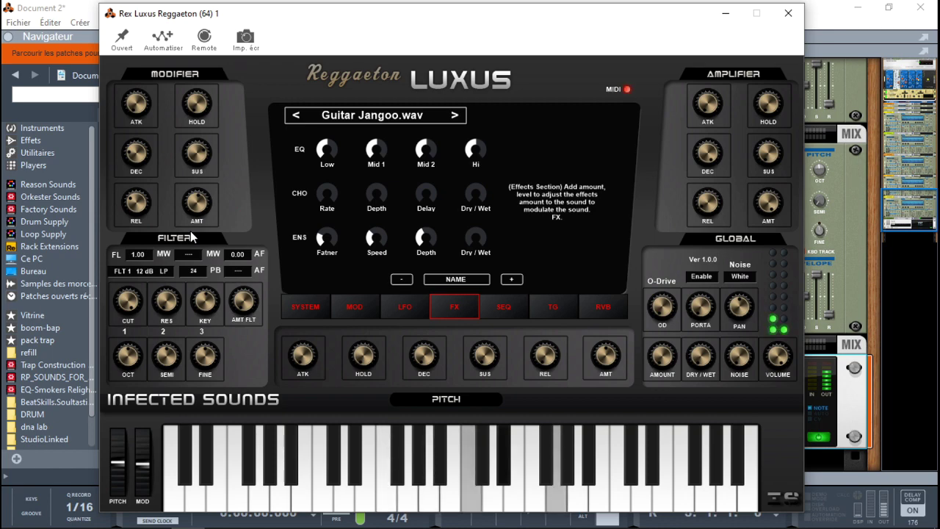
Load Harp Costas.wav, then advance through Harp Deep Mute.wav to Harp El Beuty.wav
left_click(349, 115)
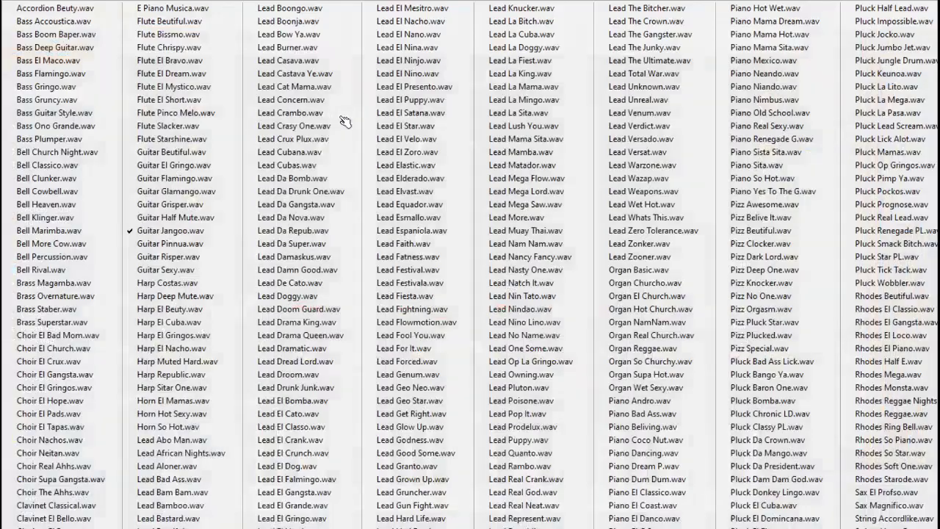
left_click(195, 284)
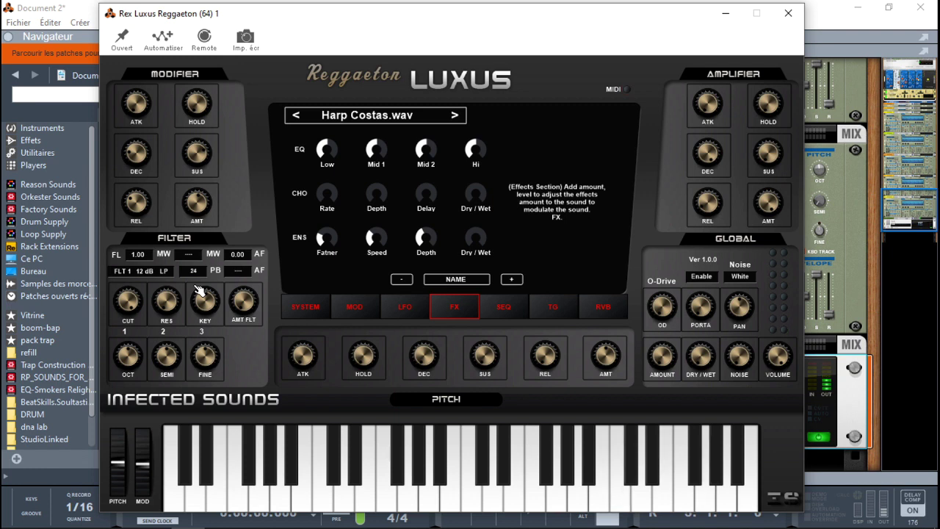
left_click(455, 116)
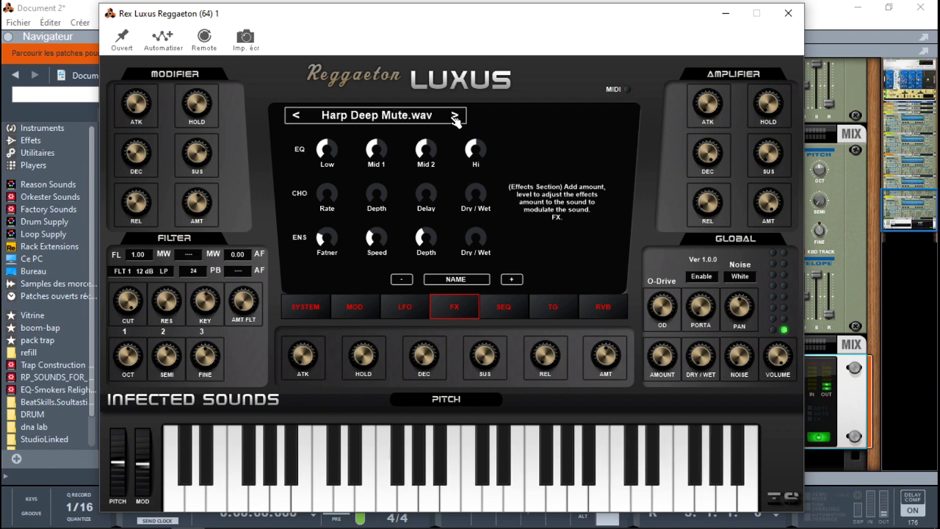
left_click(455, 116)
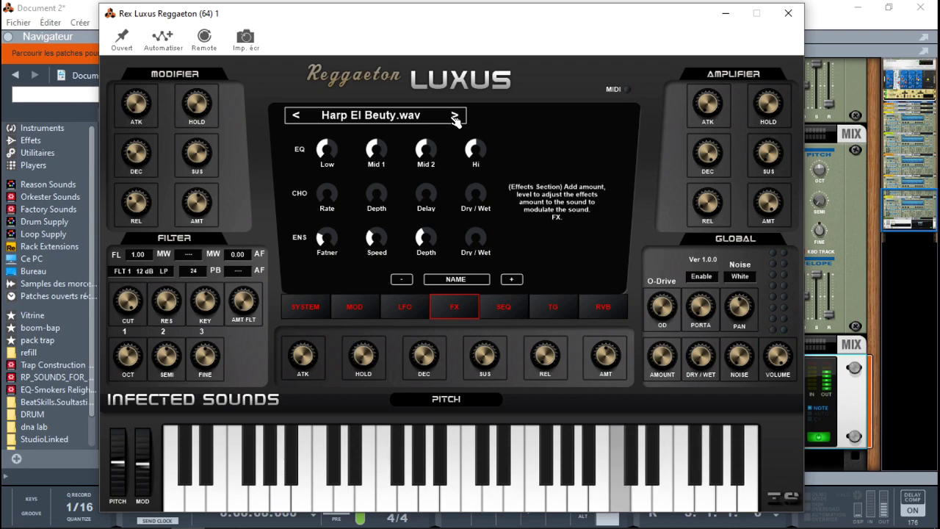
Load Lead African Nights.wav from the sound list, then Lead Damaskus.wav
left_click(398, 120)
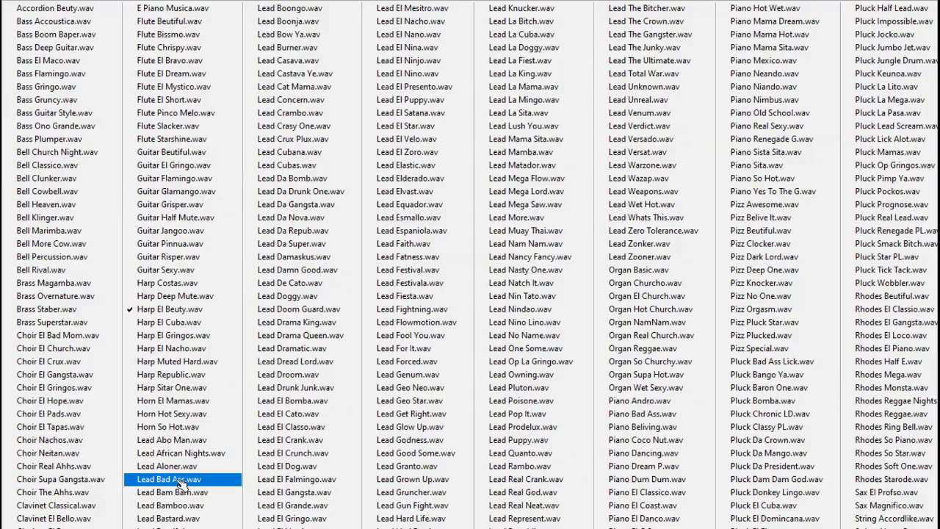
left_click(192, 453)
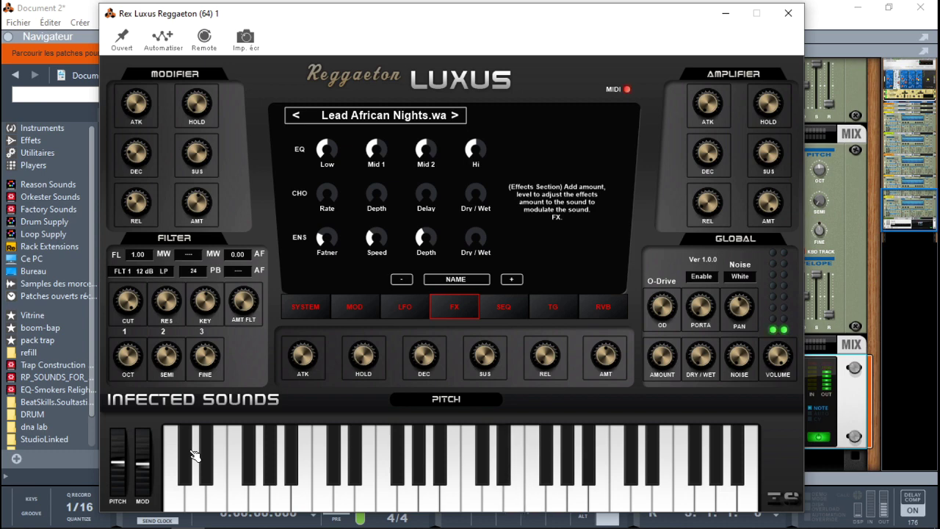
left_click(430, 118)
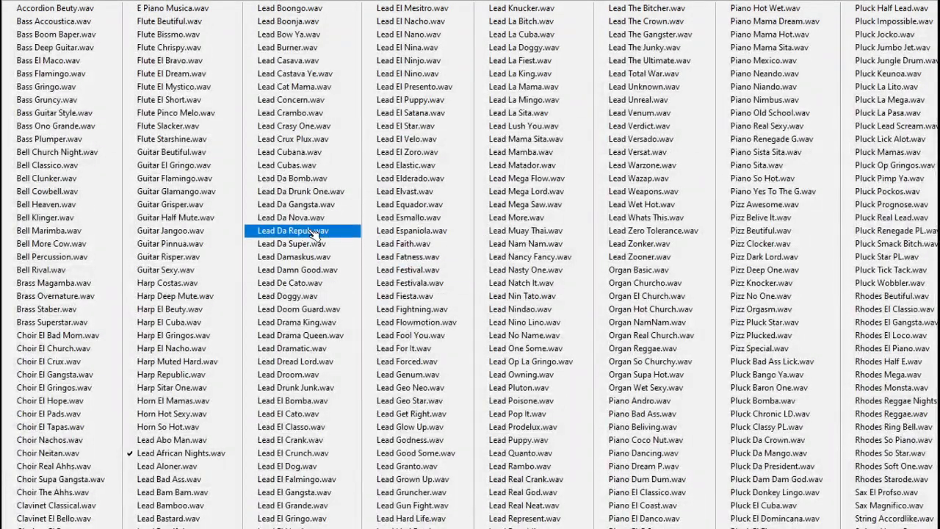
left_click(294, 257)
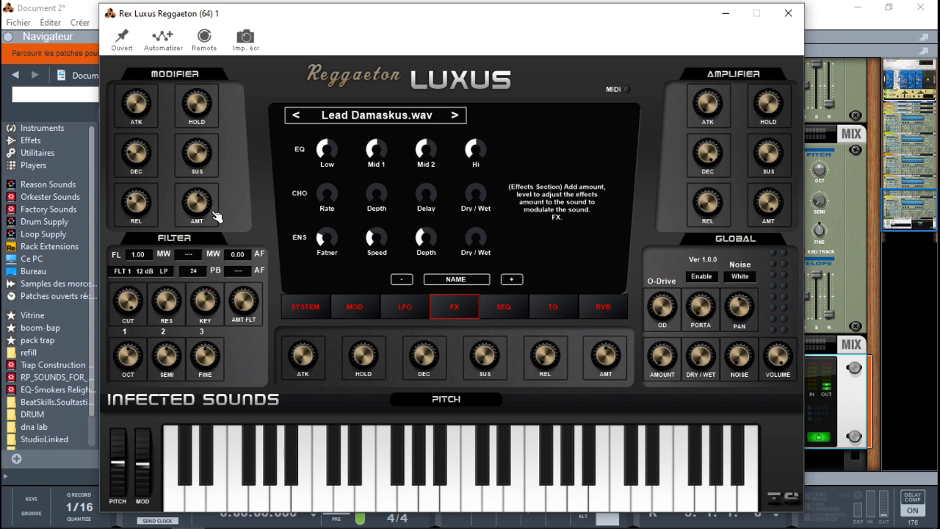
Set the octave control to 25% and raise the ensemble Dry/Wet to 54% on Lead Damaskus.wav
left_click(128, 362)
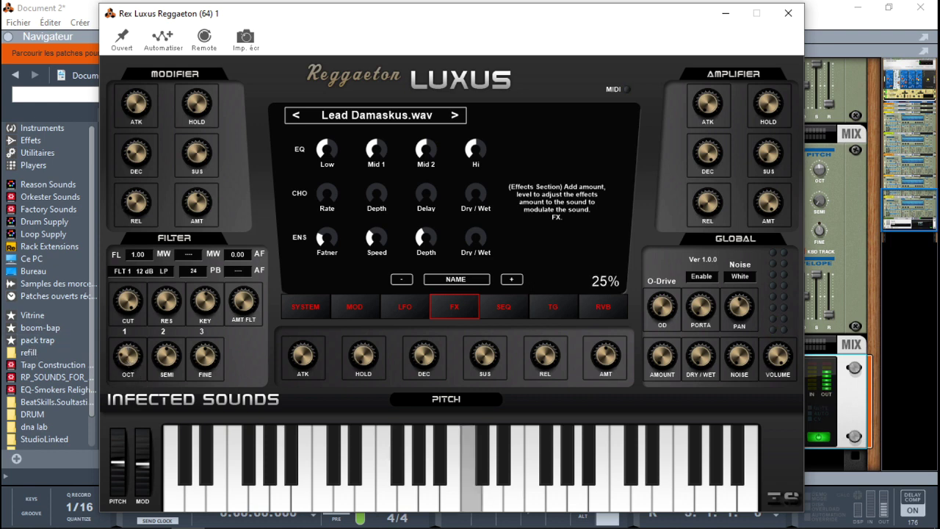
mouse_move(128, 361)
left_mouse_down()
mouse_move(129, 341)
mouse_move(129, 360)
left_mouse_up()
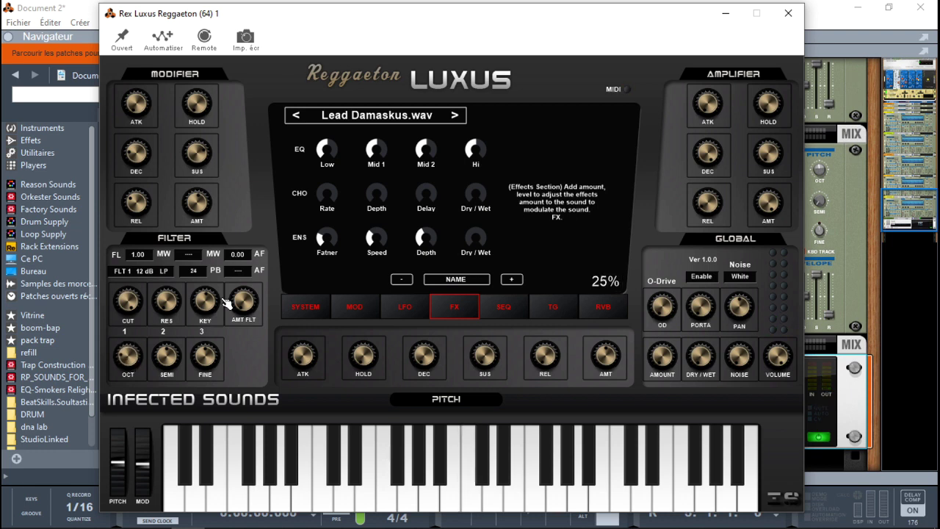
left_click_drag(475, 237, 475, 224)
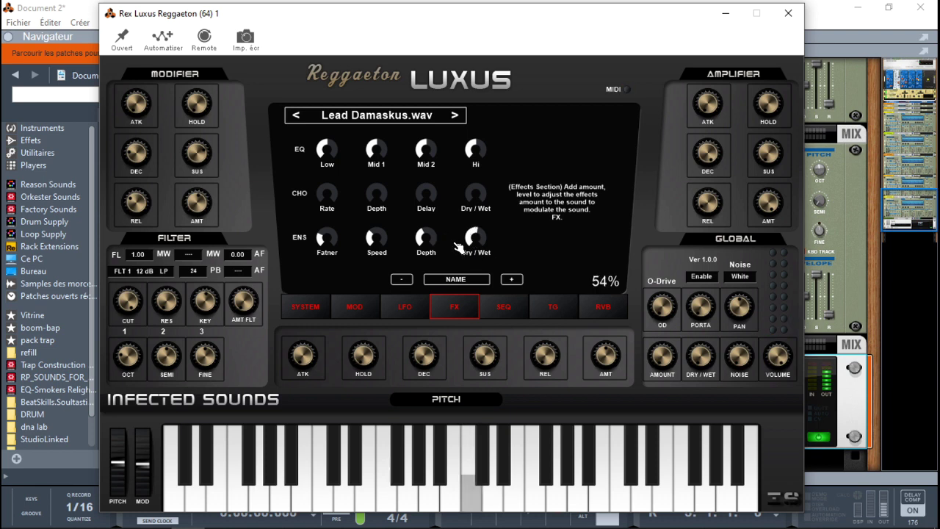
Return to the system page and load Piano Coco Nut.wav, then Rhodes Beutiful.wav
left_click(305, 306)
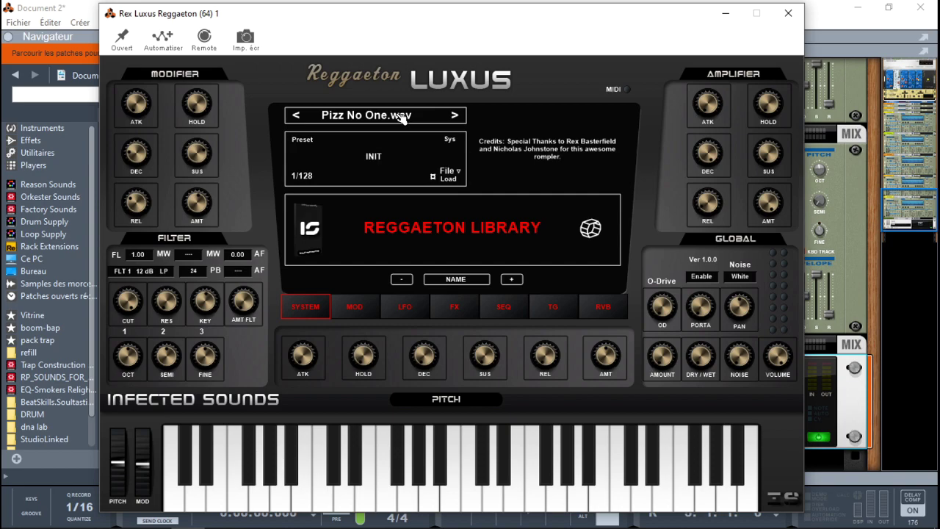
left_click(376, 115)
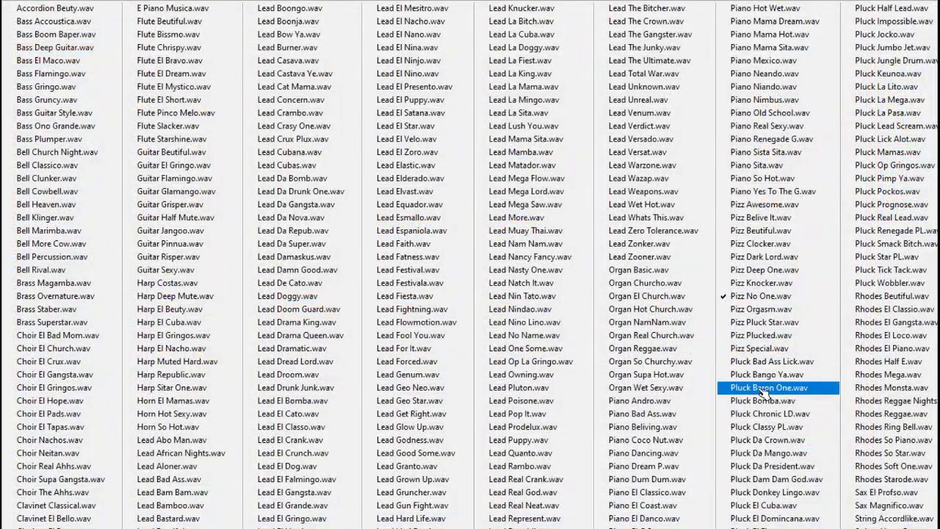
left_click(643, 441)
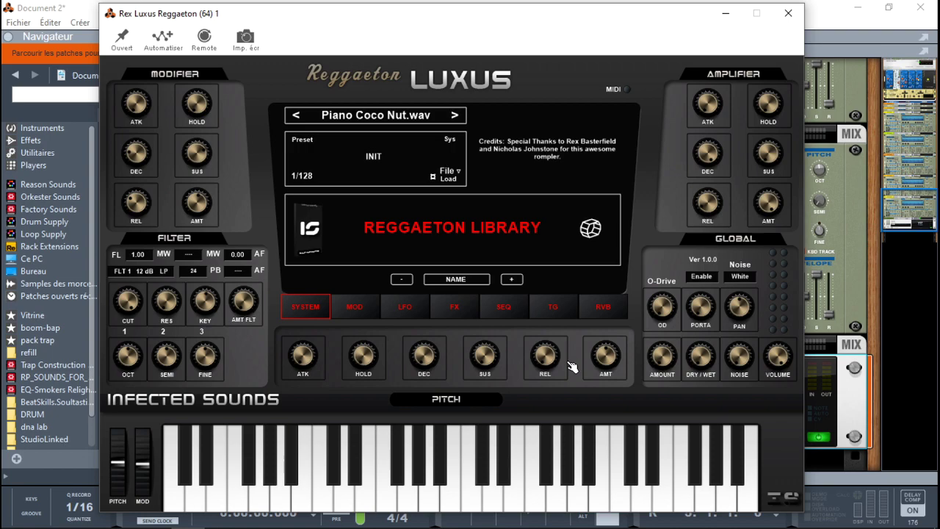
left_click(411, 110)
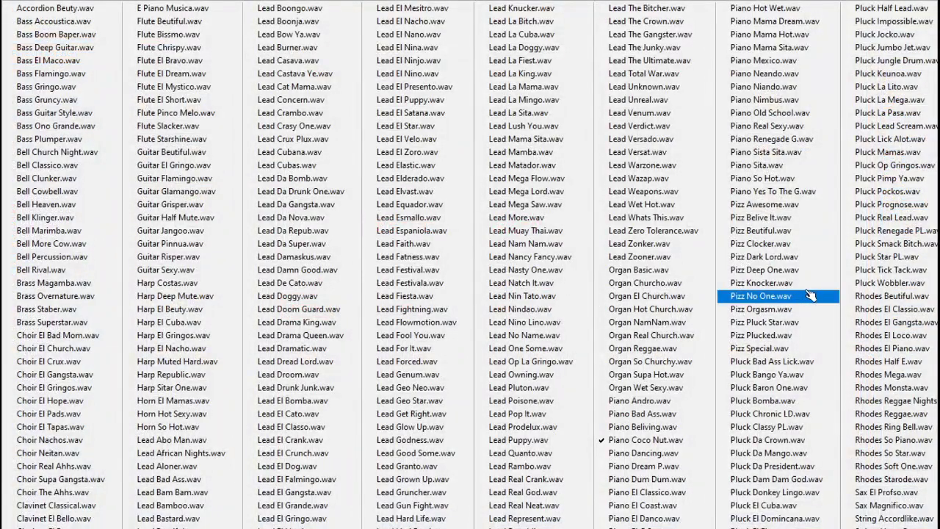
left_click(902, 297)
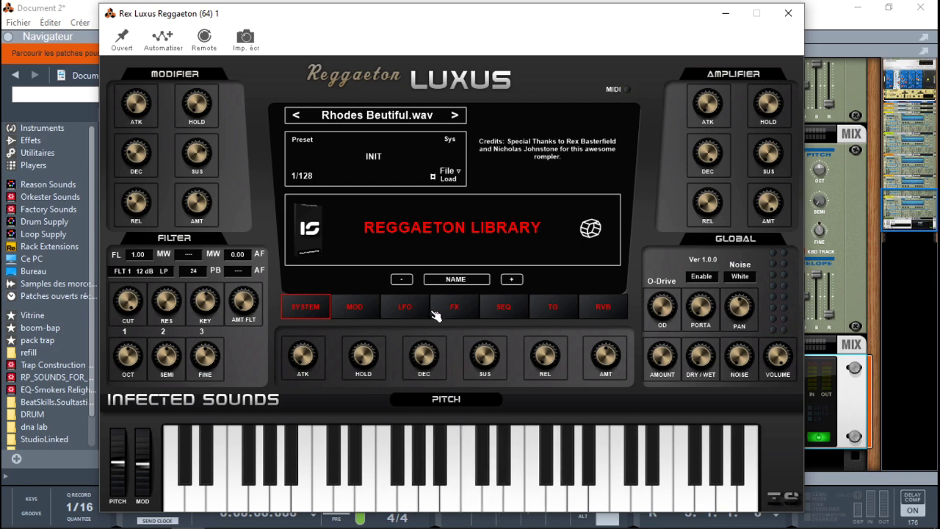
Raise the chorus Rate, Depth, Delay and Dry/Wet on the Rhodes Beutiful.wav sound
left_click(459, 312)
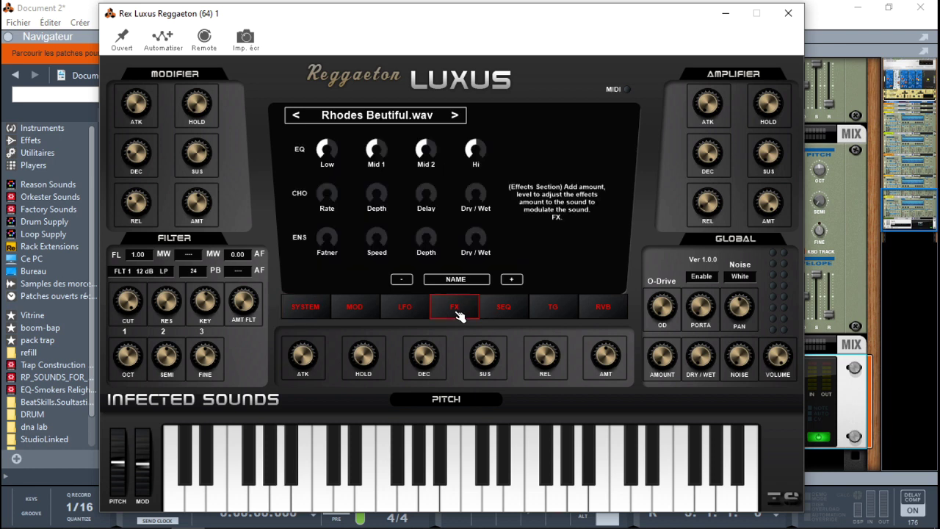
scroll(331, 207, "up", 5)
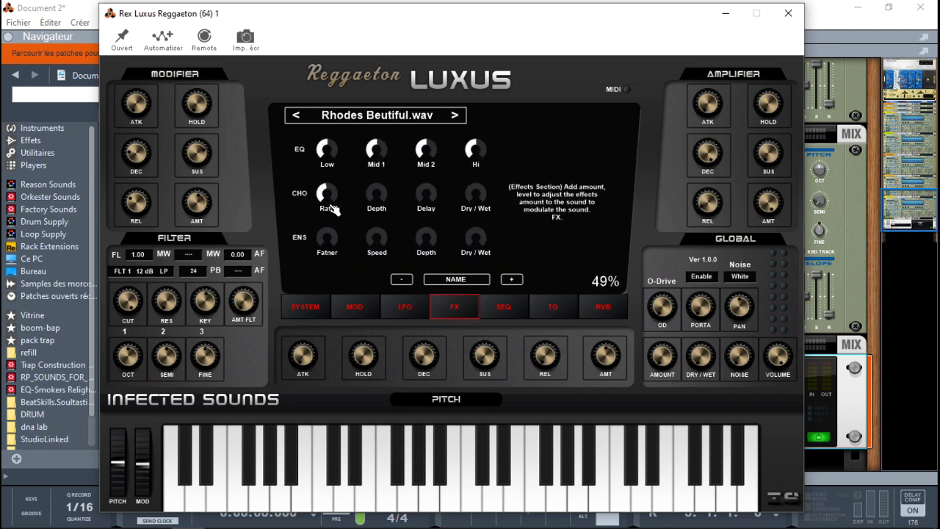
scroll(426, 193, "up", 2)
scroll(475, 193, "up", 4)
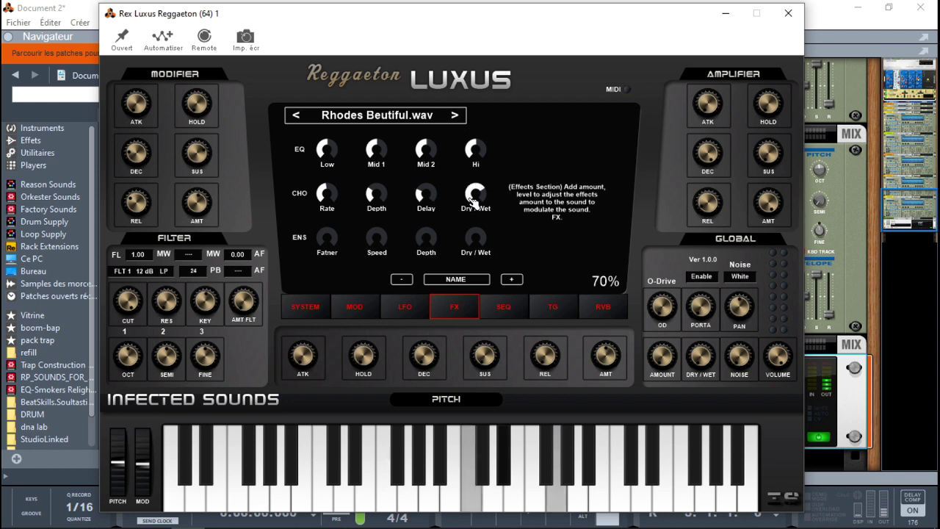
scroll(475, 193, "up", 3)
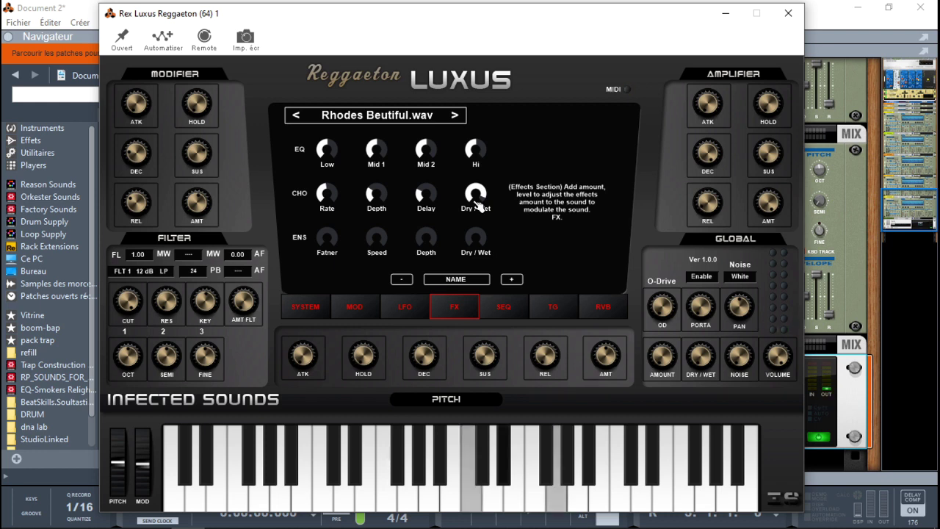
scroll(337, 201, "up", 2)
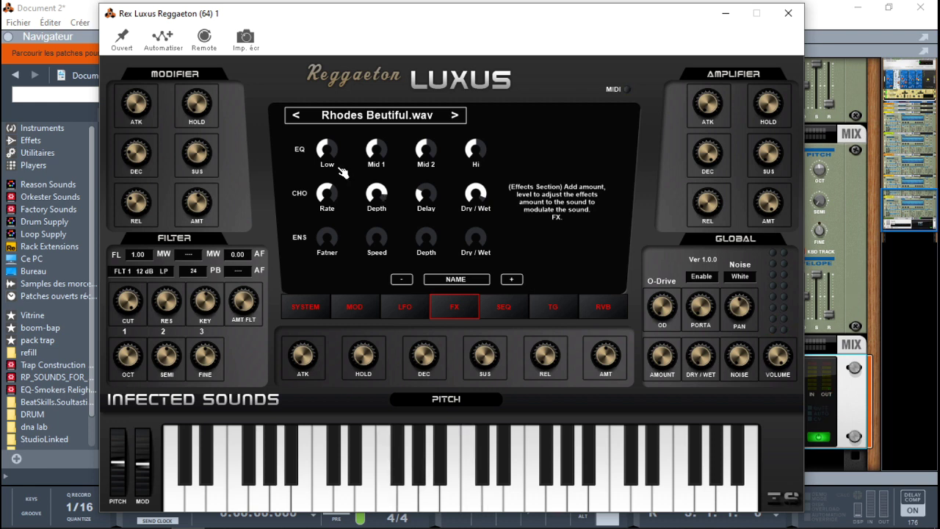
Raise the ensemble's Fatner, Speed, Depth and Dry/Wet on the Rhodes Beutiful.wav sound
left_click_drag(329, 251, 329, 234)
scroll(476, 239, "up", 5)
left_click_drag(393, 251, 393, 242)
left_click_drag(450, 253, 449, 246)
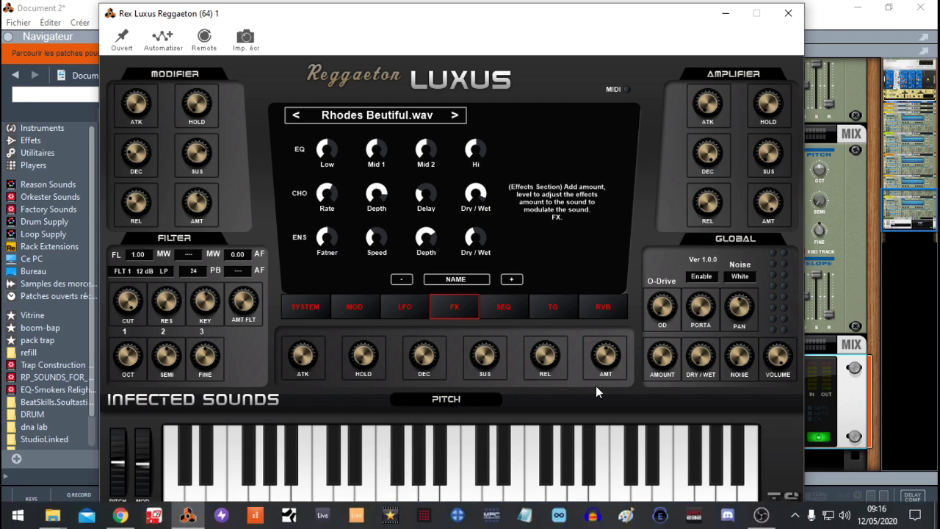
Adjust the reverb's Dry/Wet, lower its Hp and raise its Lp on the Rhodes Beutiful.wav sound
left_click(603, 306)
left_click_drag(453, 198, 453, 193)
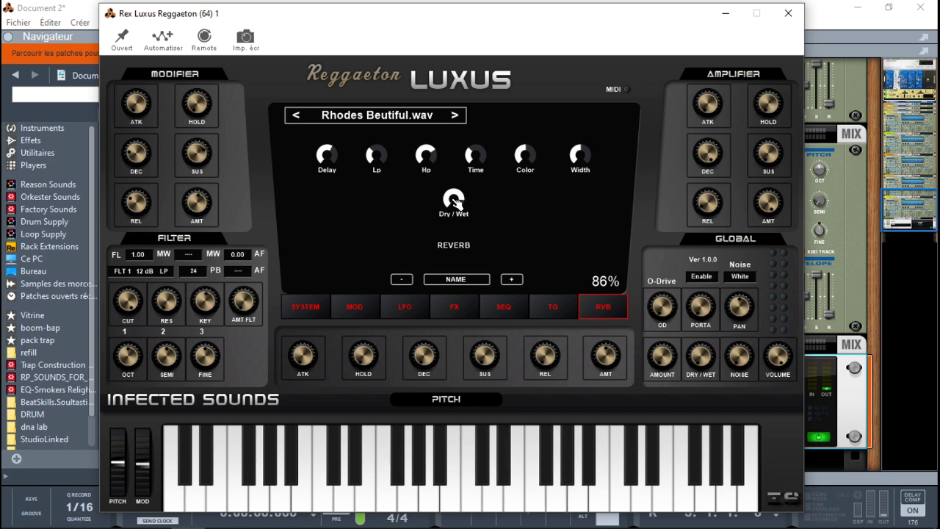
left_click_drag(464, 203, 464, 207)
left_click_drag(424, 158, 374, 163)
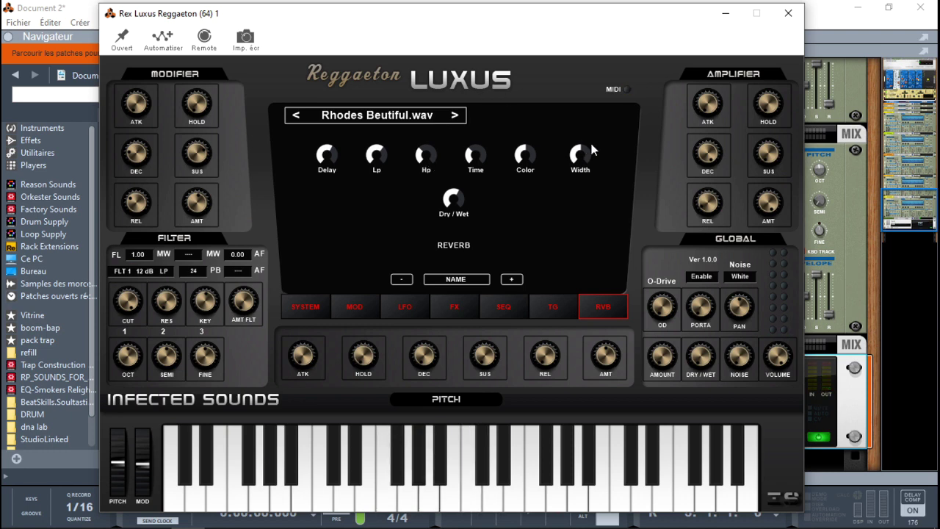
Close Rex Luxus Reggaeton (64), list the available instruments, and delete the Reggaeton device from the rack
mouse_move(583, 155)
left_click(788, 14)
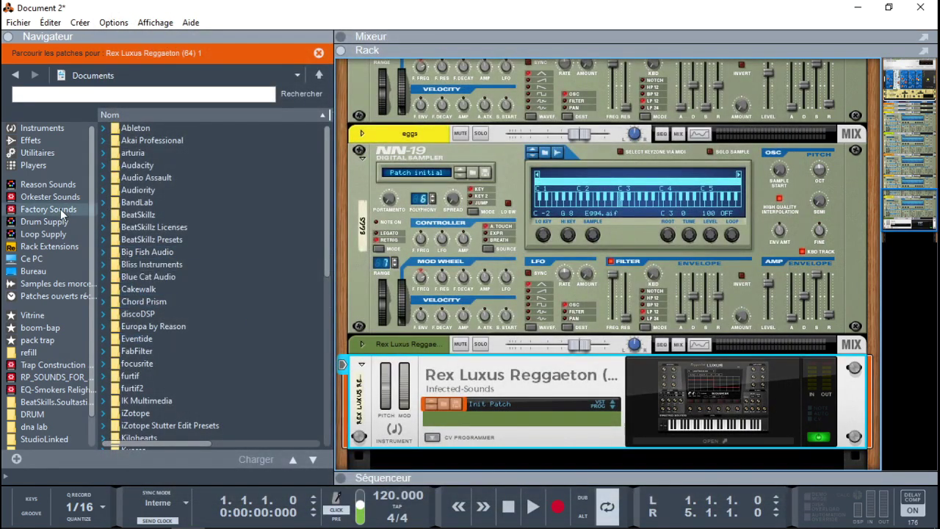
left_click(41, 130)
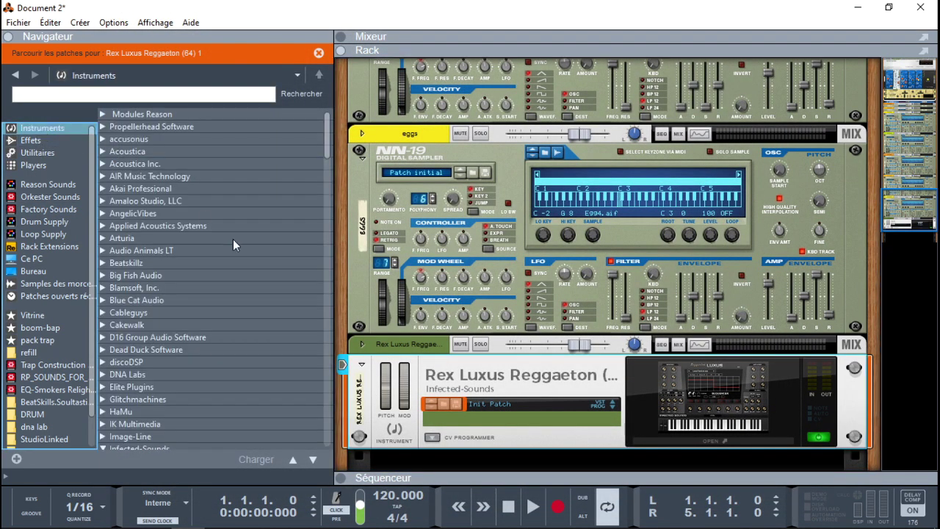
left_click(492, 402)
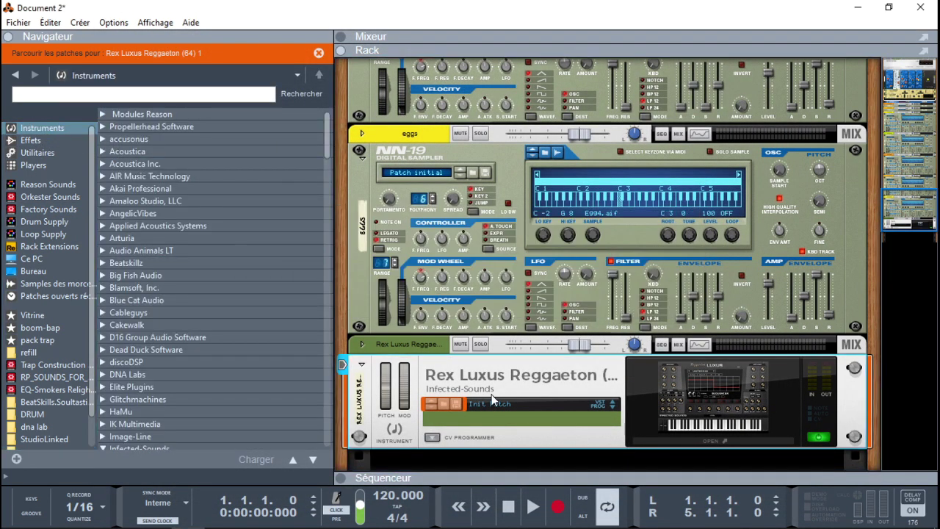
key("Delete")
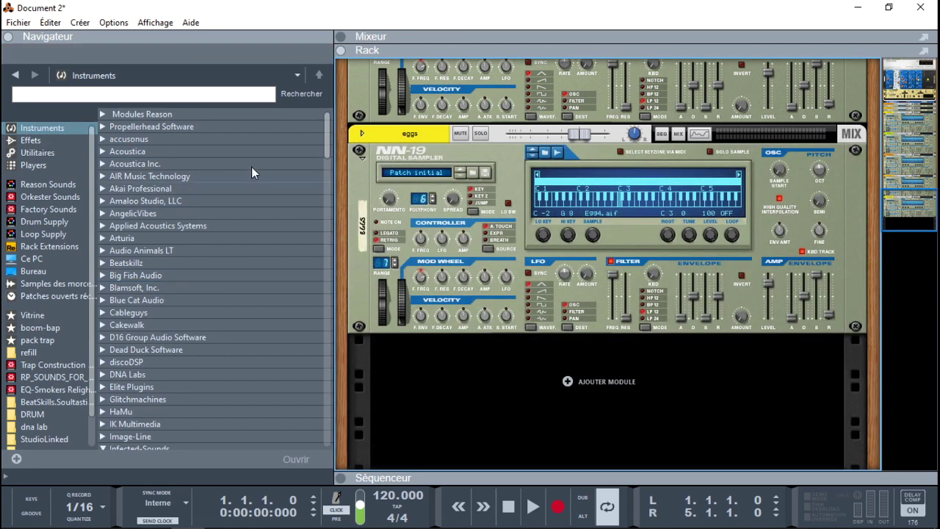
Add Rex Luxus Bounce 2 (64) below the eggs sampler in the rack and reposition its window to show the full keyboard
left_click_drag(329, 145, 328, 240)
left_click_drag(229, 206, 541, 389)
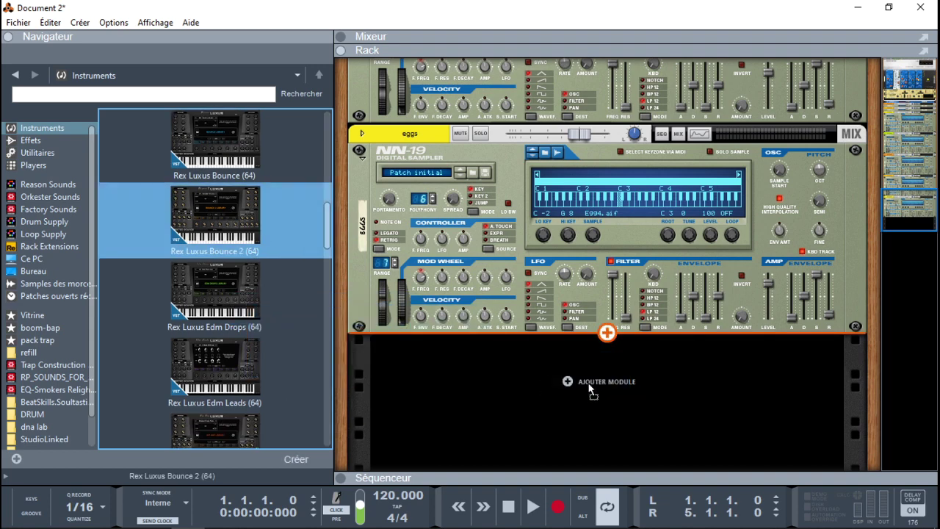
left_click_drag(653, 387, 653, 387)
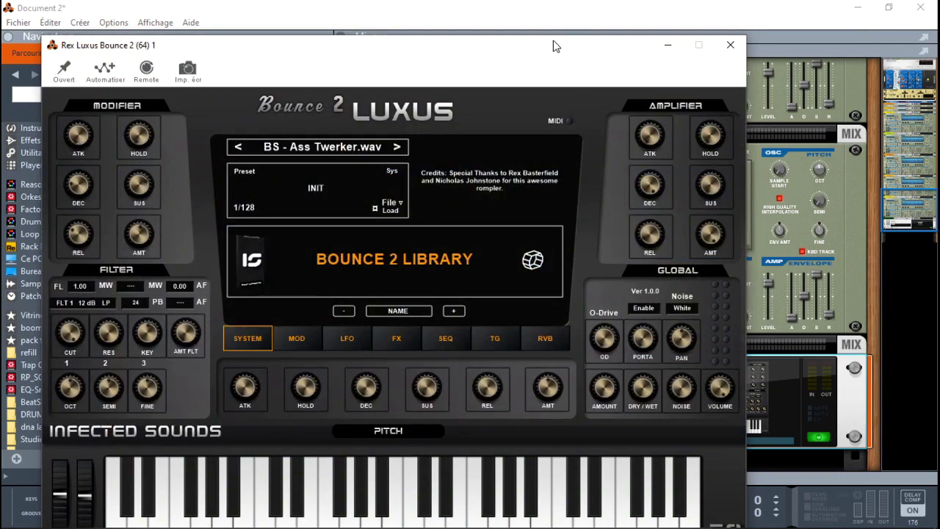
left_click_drag(556, 47, 600, 6)
Audition the Bounce 2 basses BS - Bam Bam Bass.wav, BS - The Real Melb.wav and BS - The Way Out.wav
left_click(389, 109)
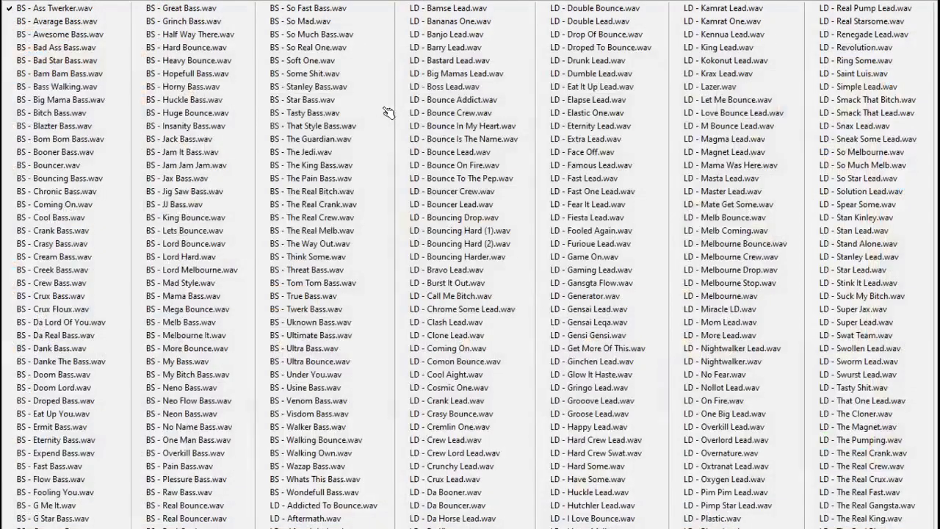
left_click(82, 70)
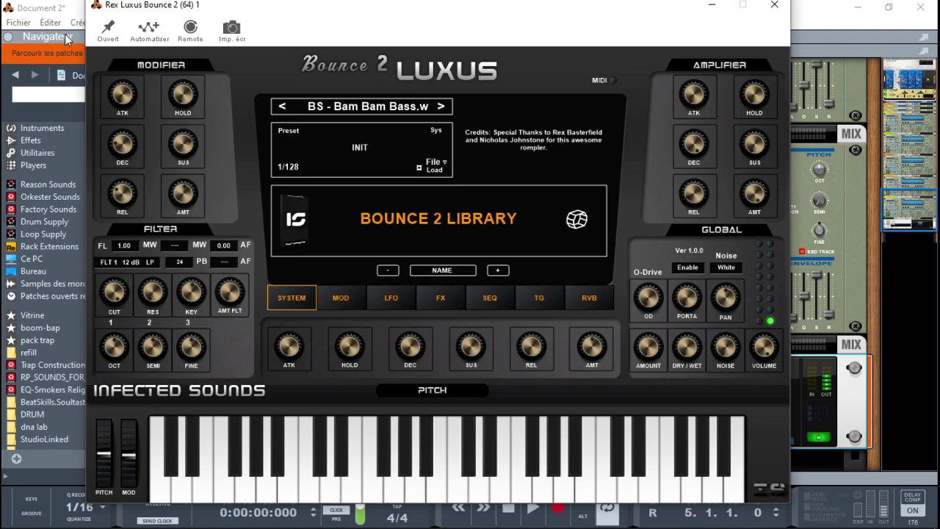
left_click(343, 108)
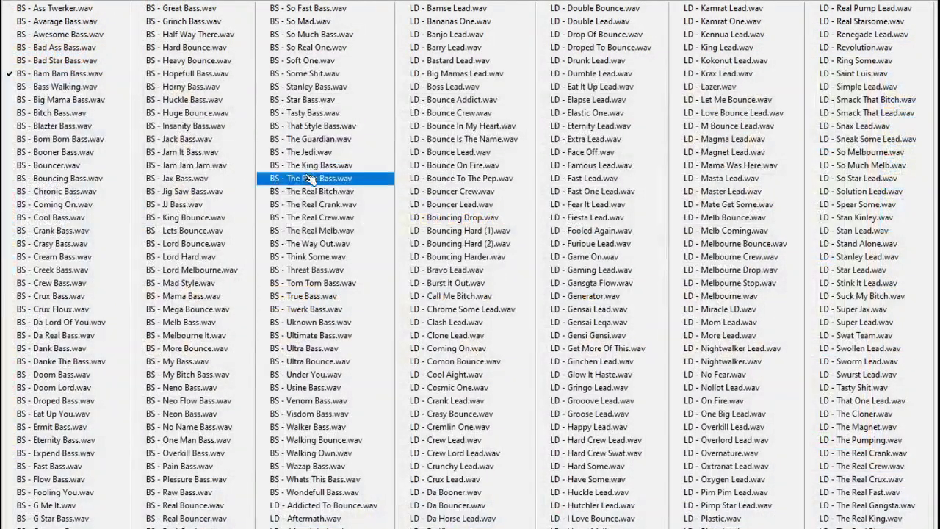
left_click(317, 234)
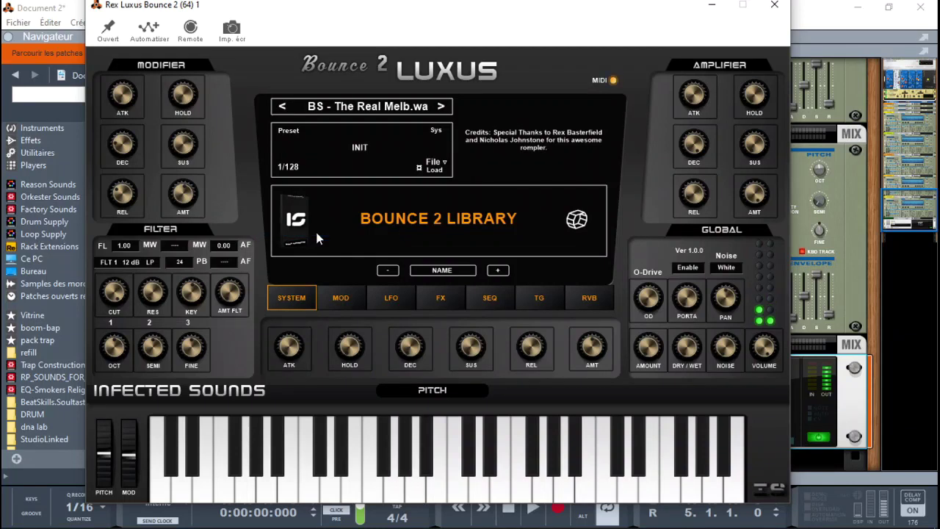
left_click(443, 107)
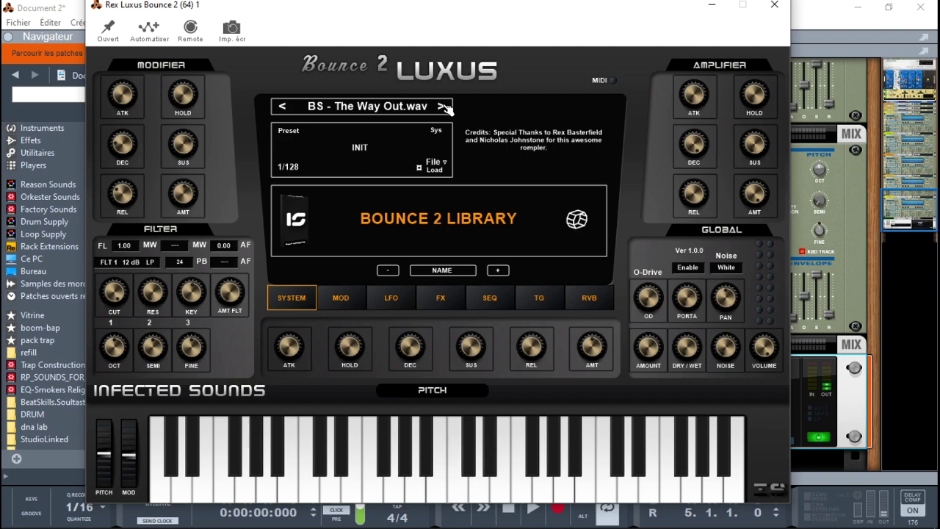
Audition the Bounce 2 leads LD - Bouncing Hard (2), LD - Fooled Again.wav and LD - Stan Kinley.wav
left_click(403, 107)
left_click(466, 249)
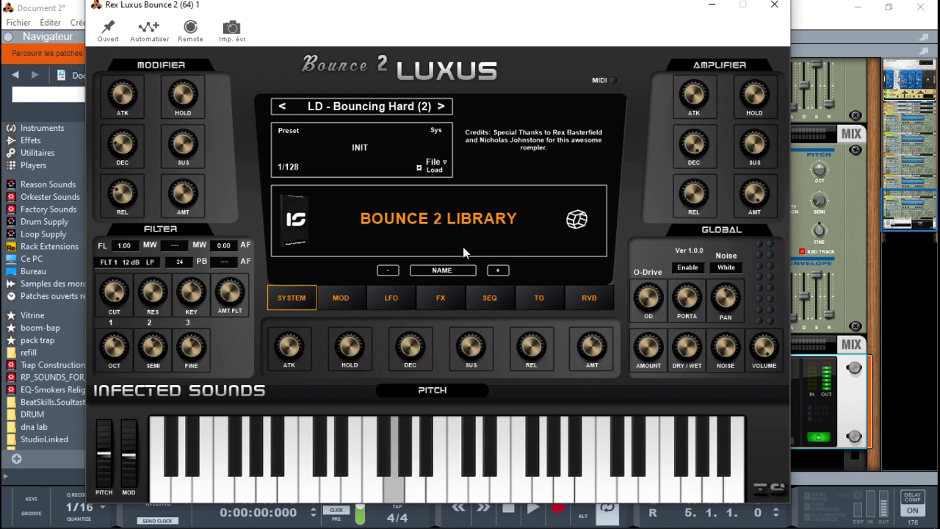
left_click(393, 108)
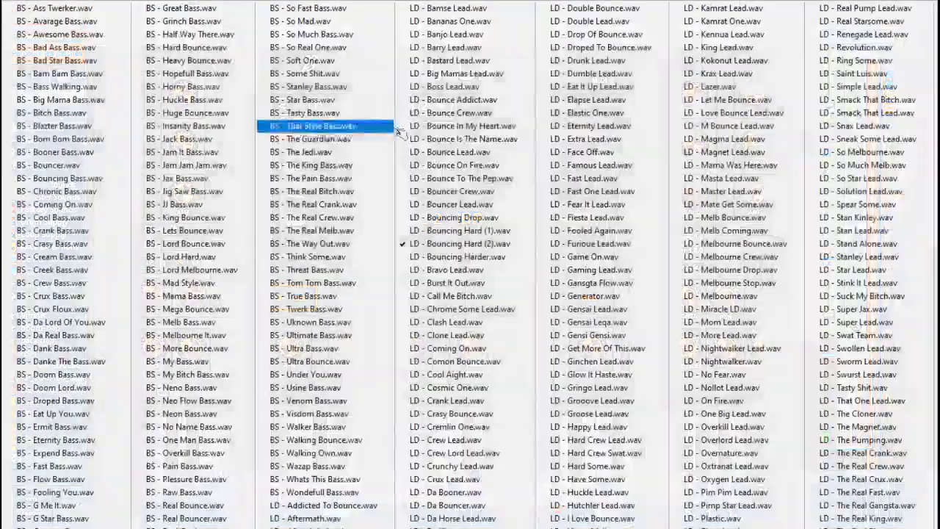
left_click(604, 232)
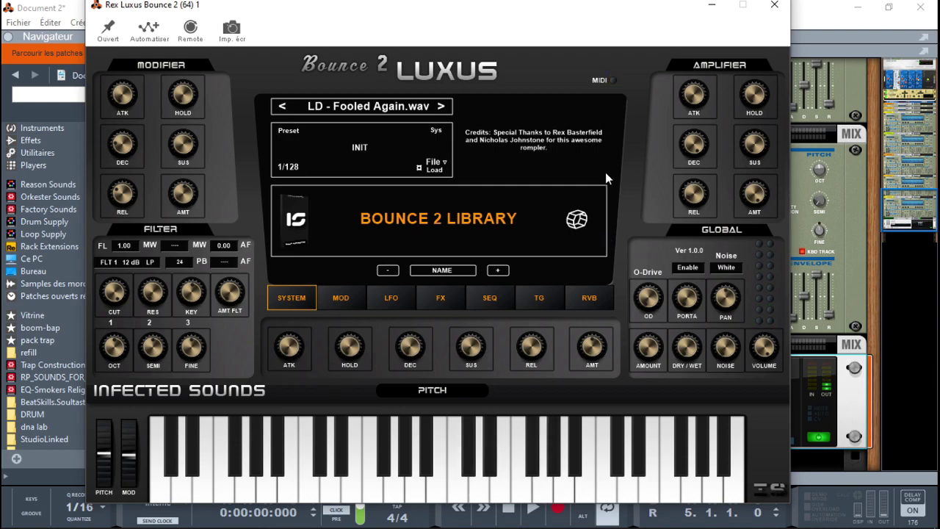
left_click(424, 110)
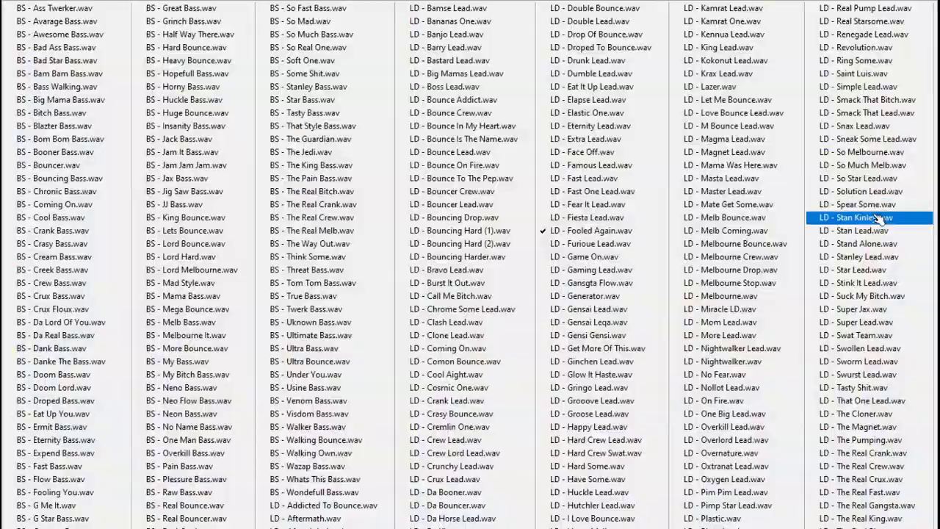
left_click(875, 216)
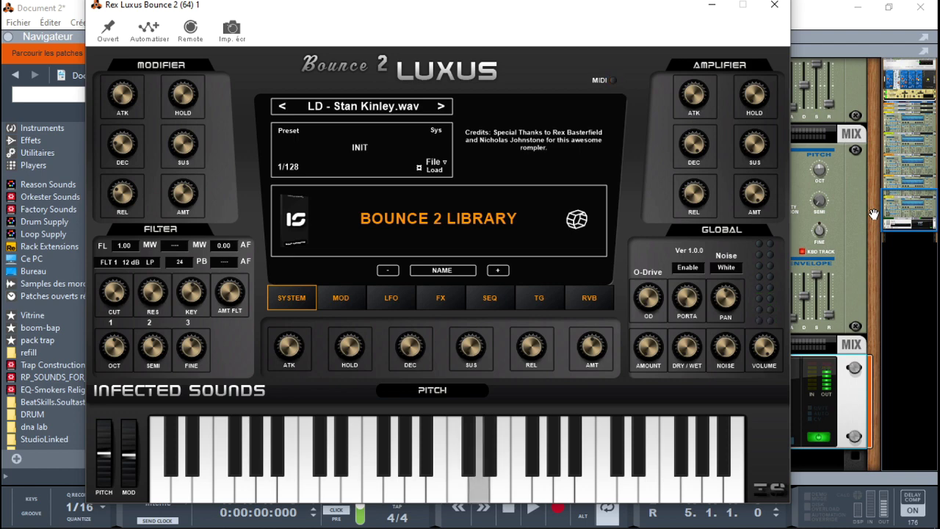
Replace Rex Luxus Bounce 2 in the rack with Rex Luxus Edm Leads (64), and close the instrument windows
left_click(772, 6)
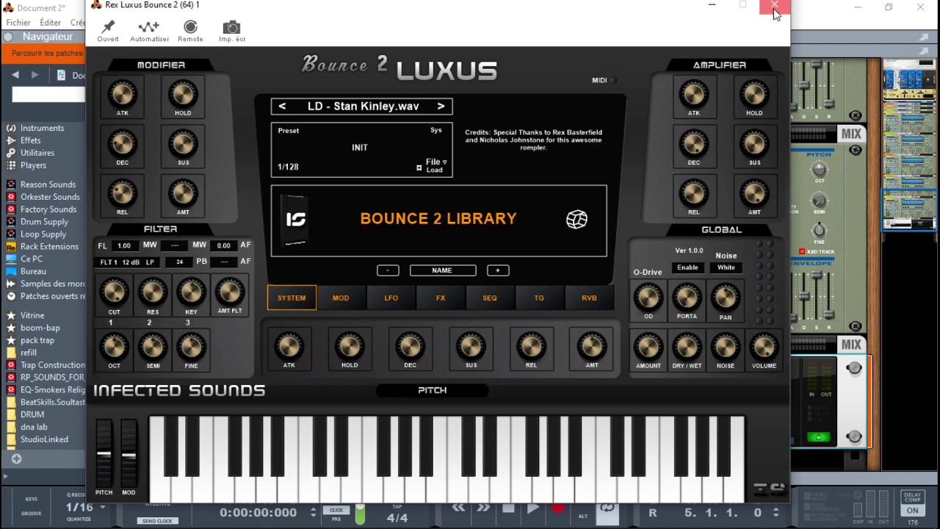
left_click(22, 141)
left_click(56, 127)
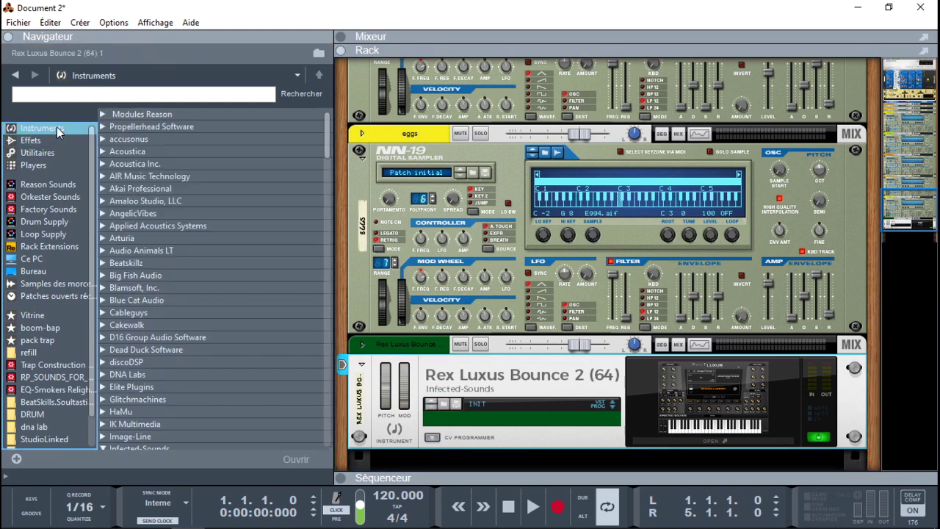
left_click_drag(327, 146, 335, 258)
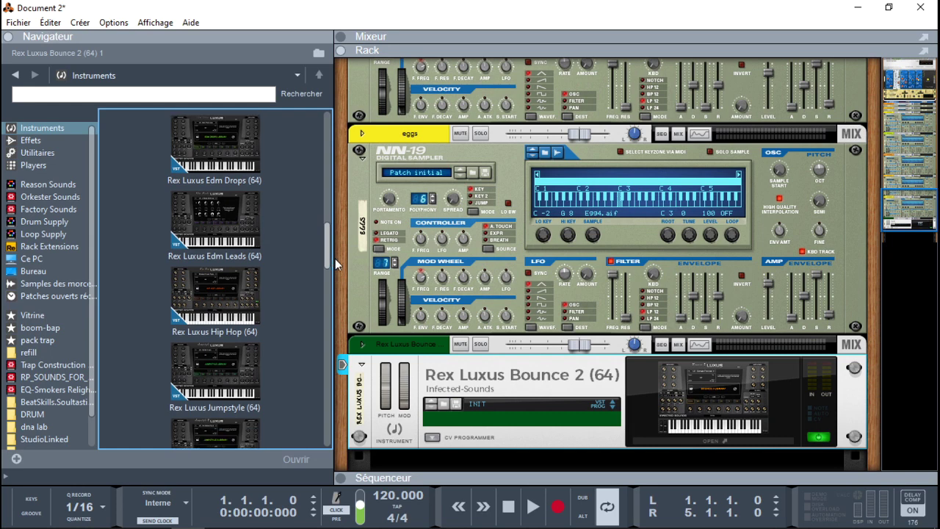
left_click(198, 233)
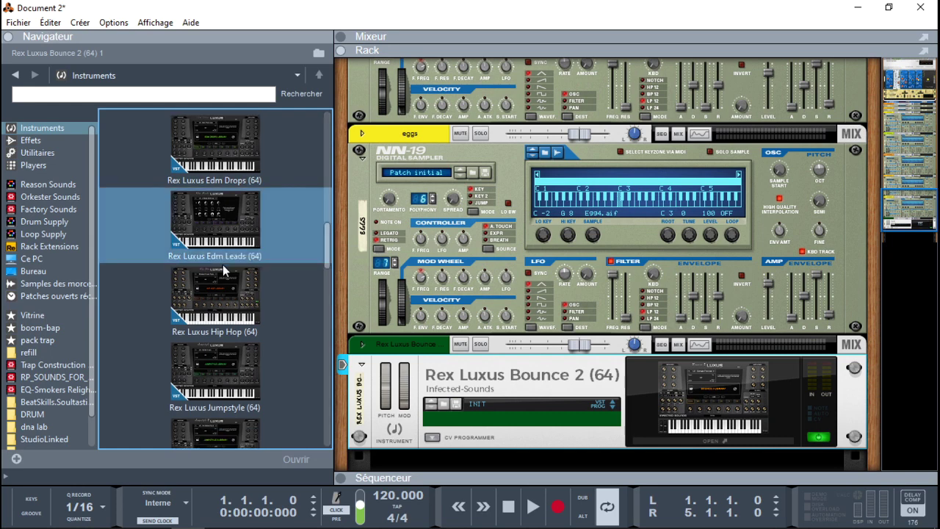
left_click_drag(237, 255, 513, 397)
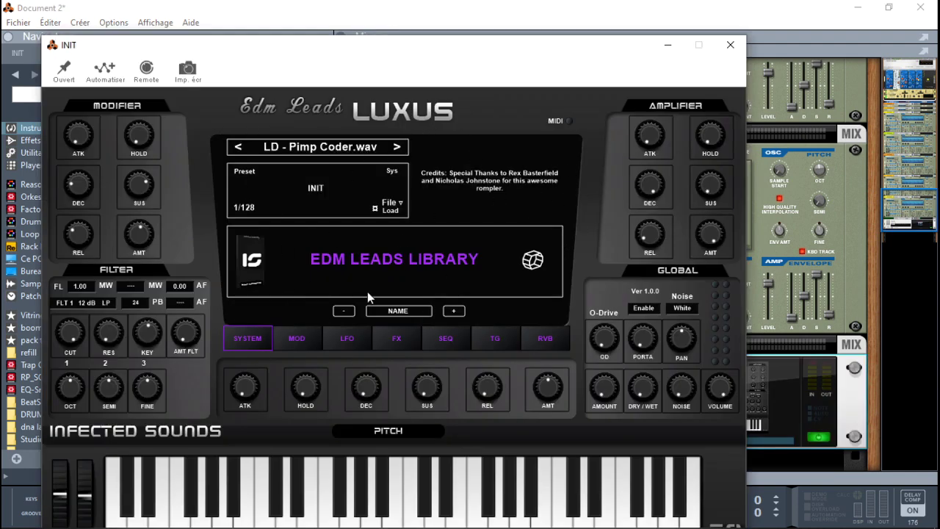
left_click(730, 44)
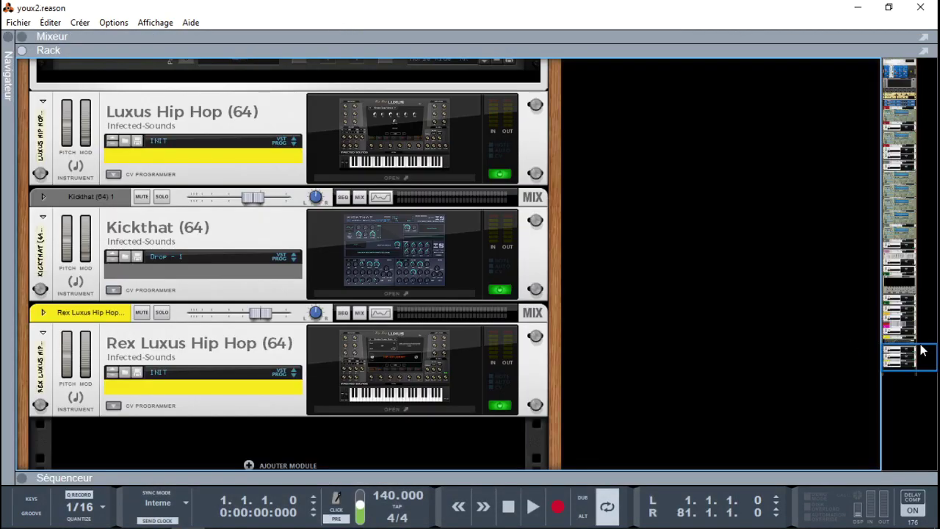
Look through the youx2.reason rack, start playback and view the song's arrangement in the full-height sequencer
left_click_drag(923, 351, 934, 260)
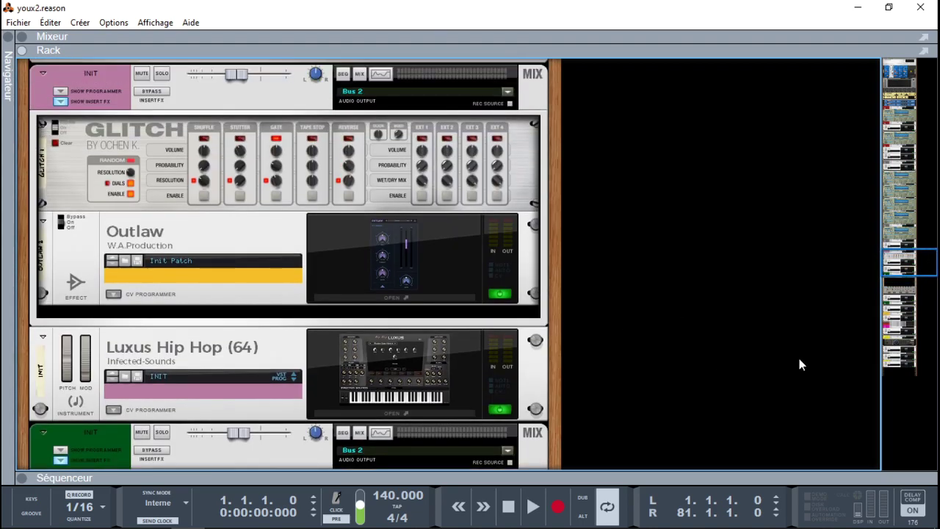
left_click_drag(896, 258, 911, 120)
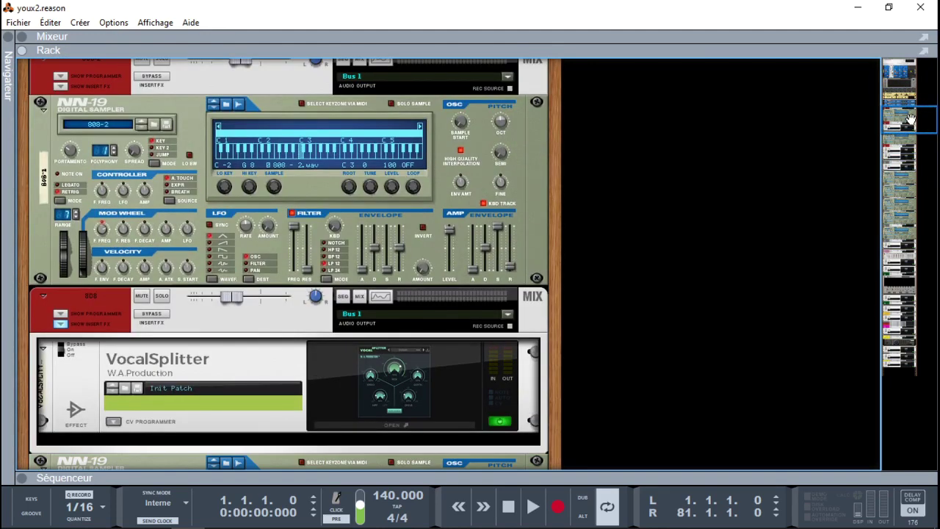
key("space")
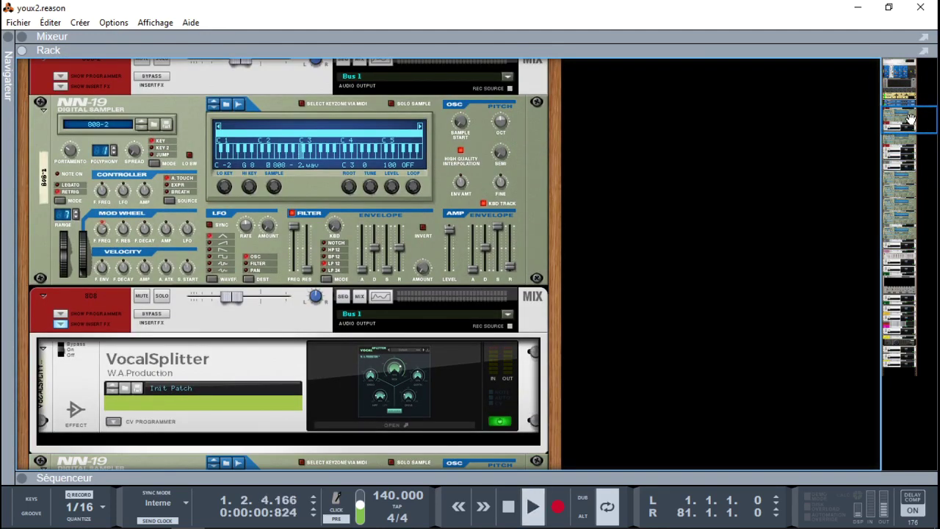
left_click(24, 478)
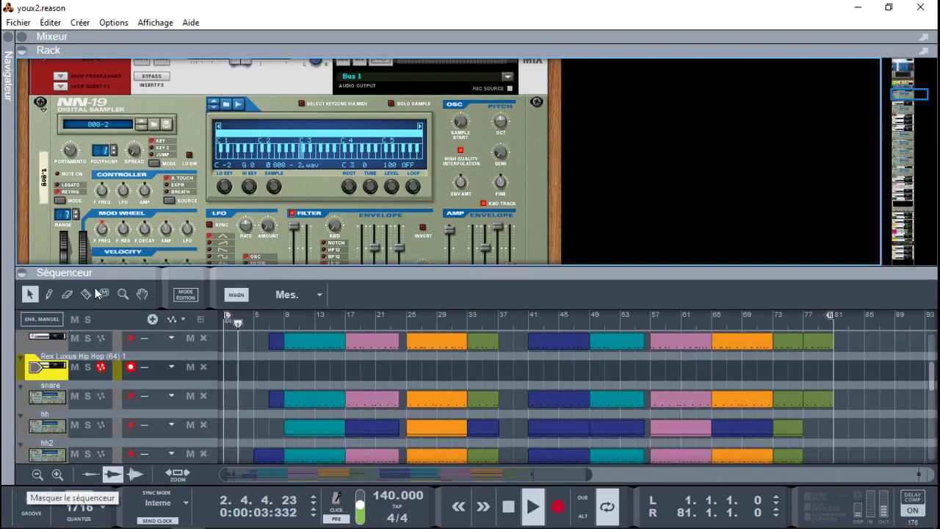
left_click(30, 52)
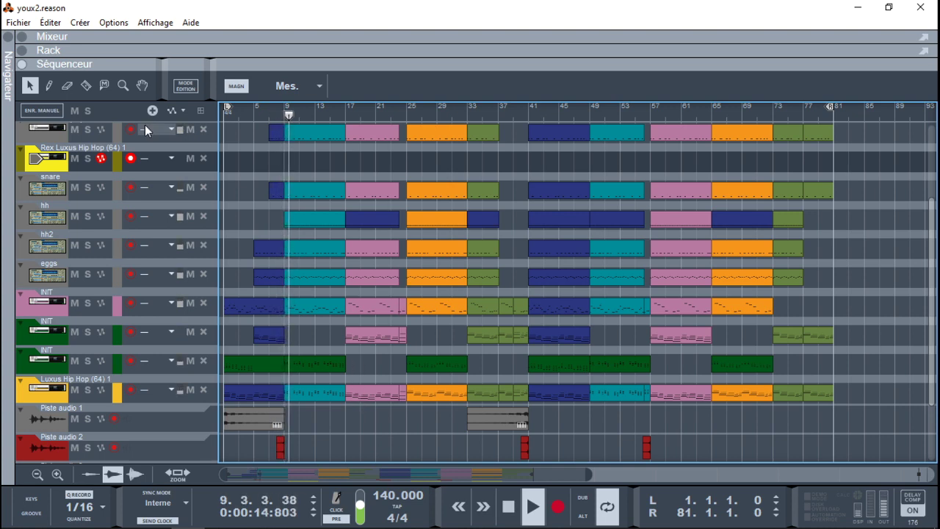
Return to the full-height rack and inspect the Luxus Hip Hop (64) instrument on the pink INIT channel during playback
left_click(22, 50)
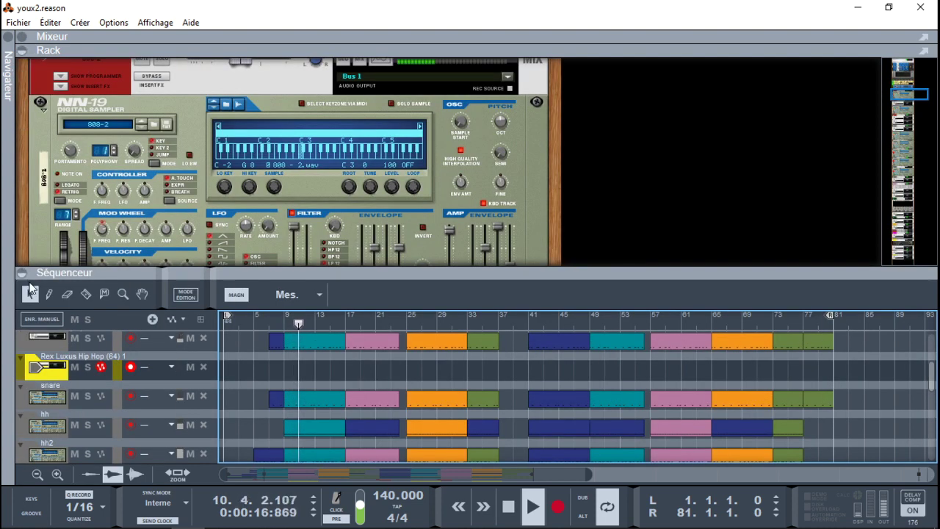
left_click(22, 273)
left_click_drag(922, 122, 932, 264)
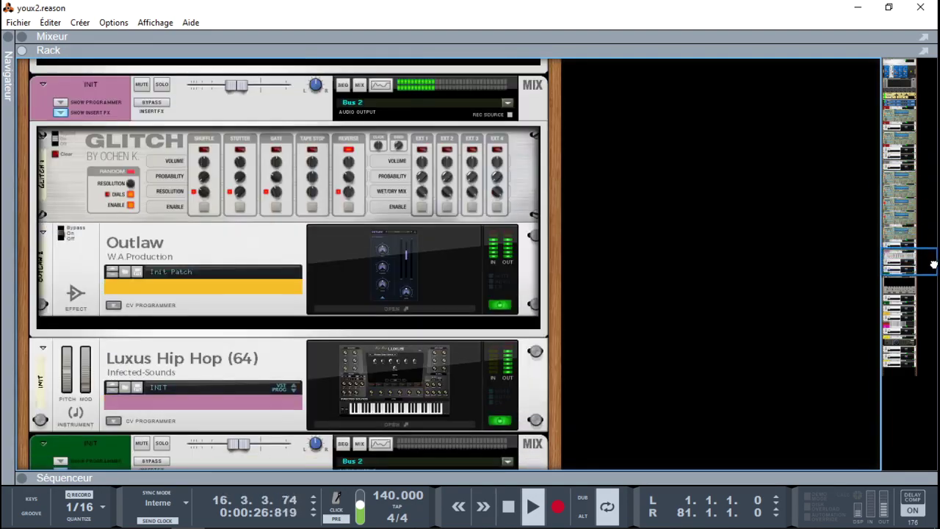
left_click(408, 386)
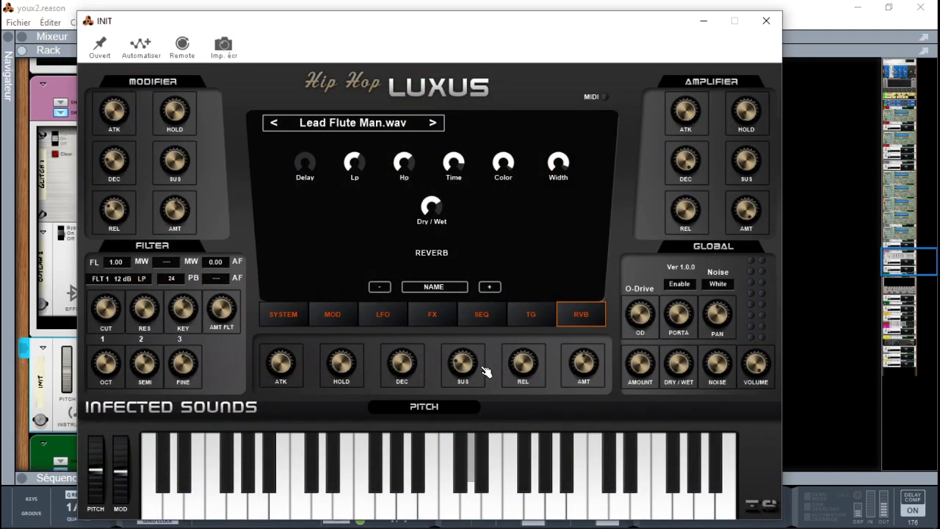
left_click(765, 21)
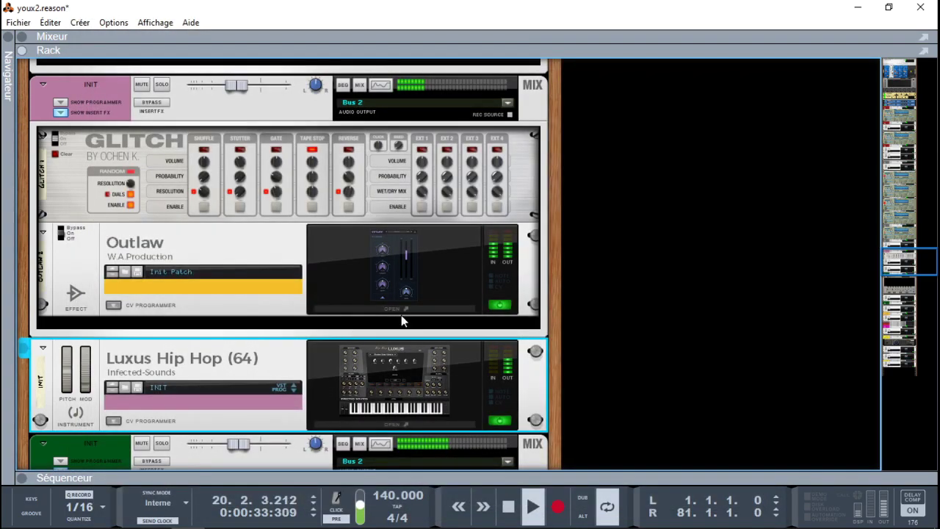
Solo the pink INIT channel to hear its Luxus Hip Hop (64) sound, view the instrument, and turn the solo off
left_click(161, 85)
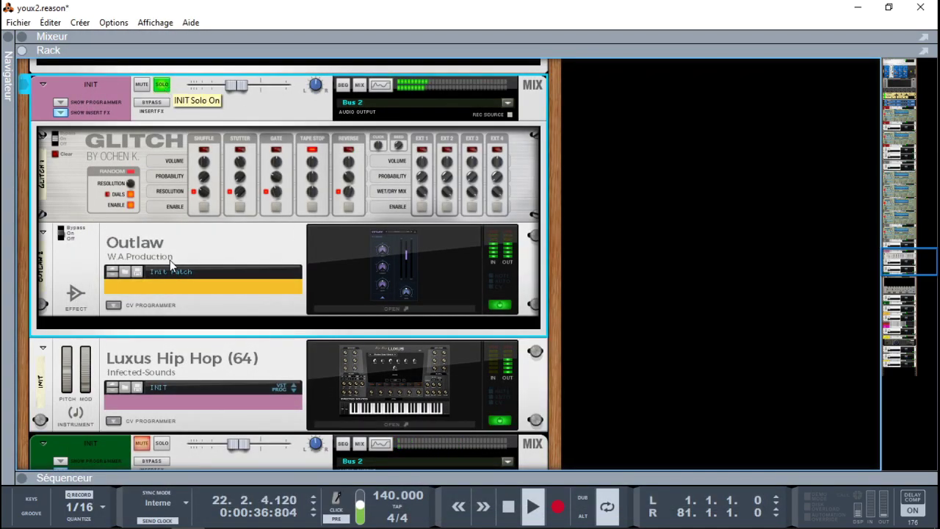
double_click(384, 369)
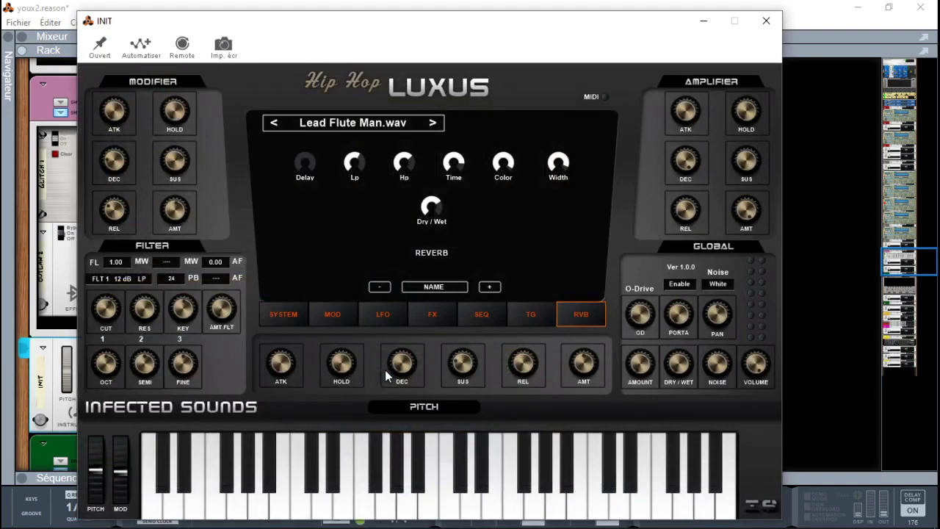
left_click(765, 21)
left_click(163, 85)
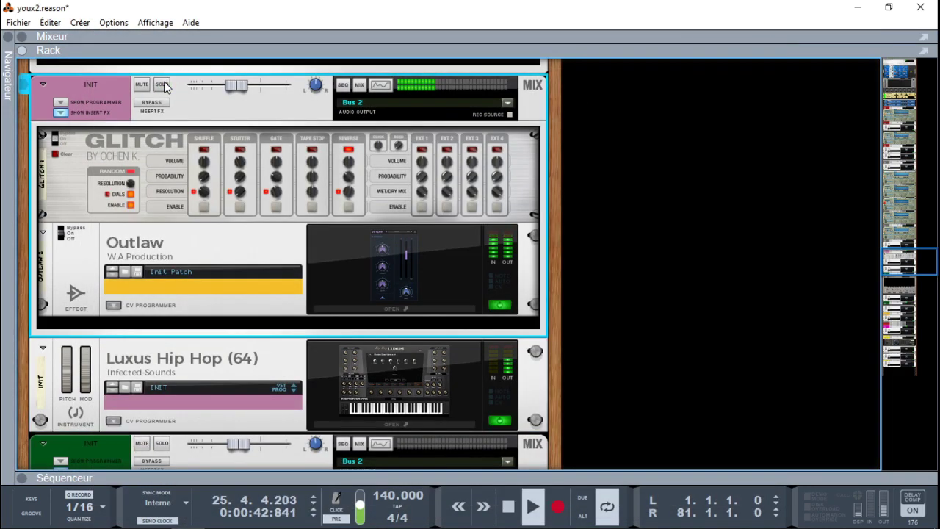
Solo the green INIT channel with the Synchronous effect to hear its Luxus Hip Hop (64) sound, and turn the solo off
left_click_drag(899, 264, 908, 287)
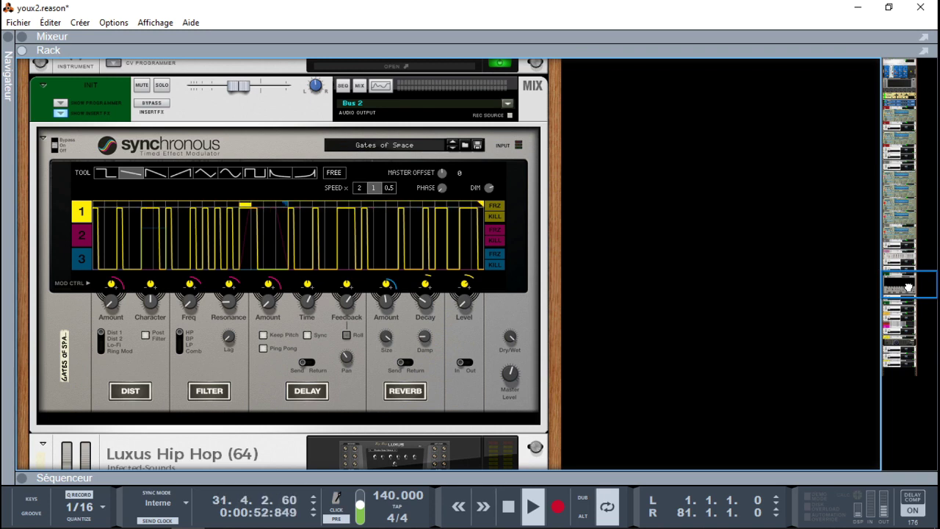
left_click(163, 87)
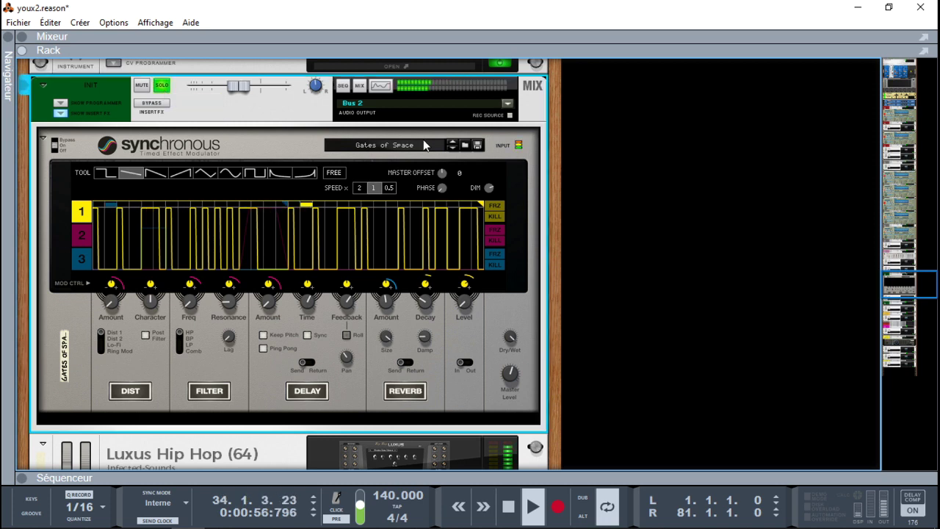
left_click_drag(920, 280, 918, 280)
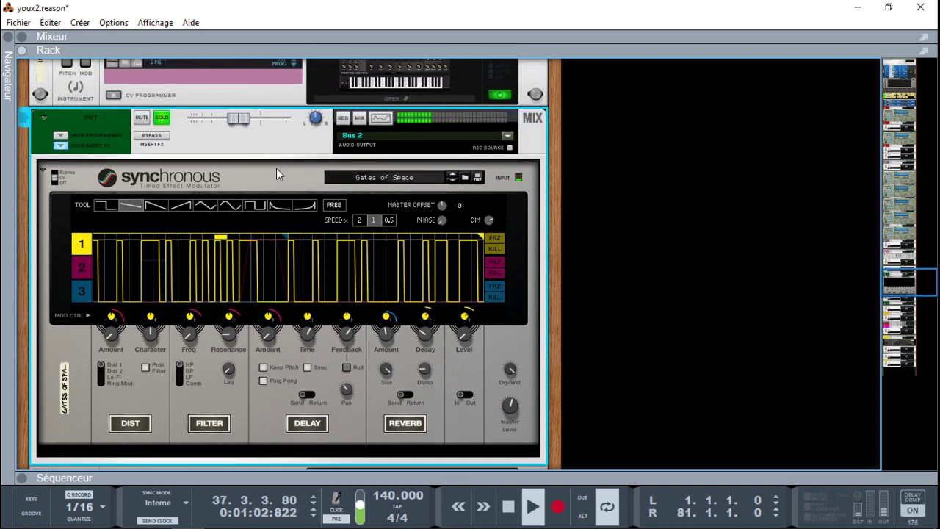
left_click(164, 120)
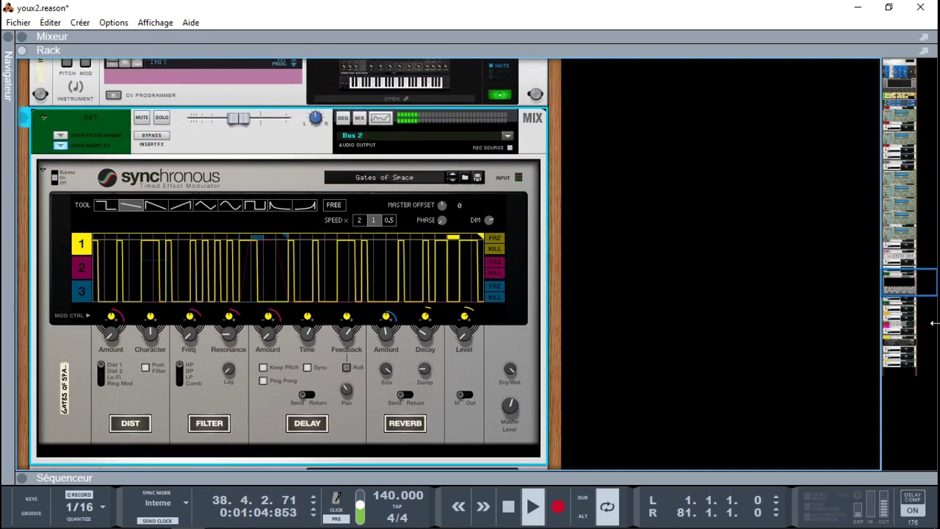
Solo the second green INIT channel, which has no insert effect, to hear its Luxus Hip Hop (64) sound, and turn the solo off
left_click_drag(910, 288, 911, 307)
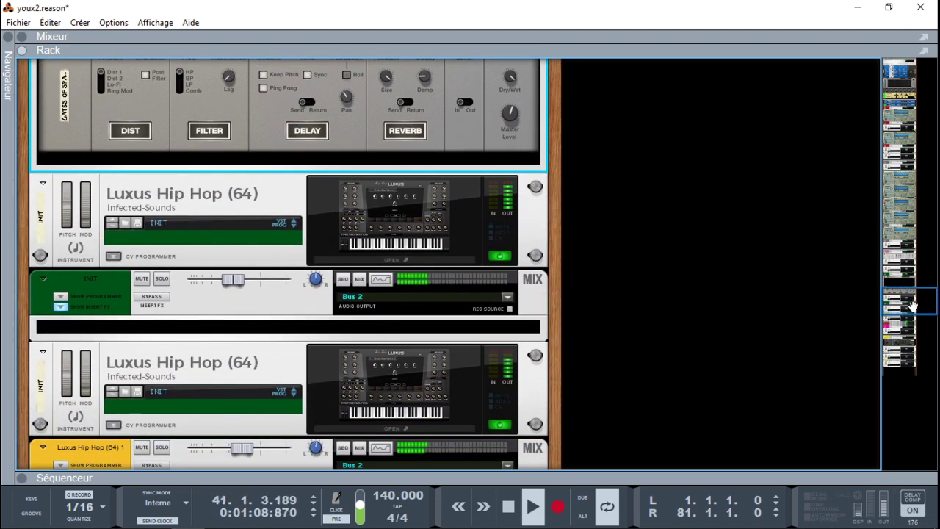
left_click(163, 282)
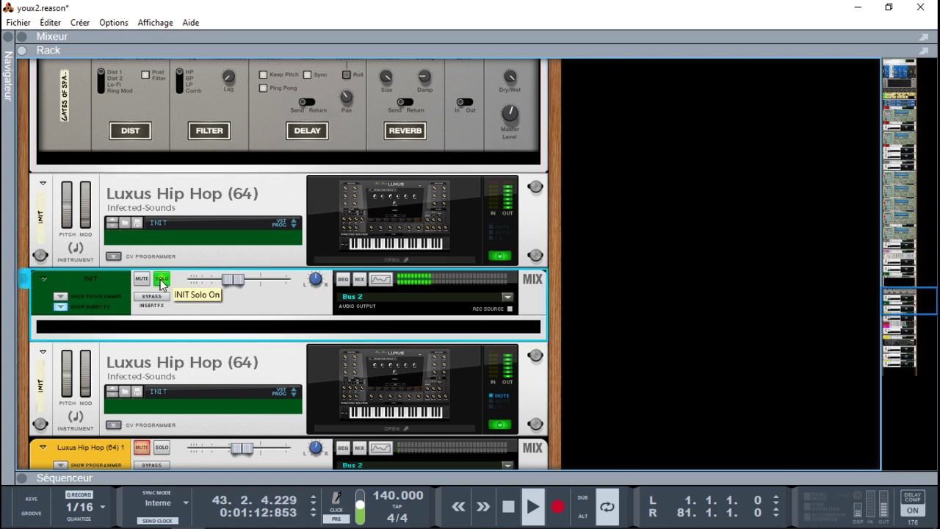
left_click(161, 281)
Solo the orange Luxus Hip Hop (64) 1 channel and open its instrument window with the Bells Click That.wav sound
left_click_drag(908, 310, 910, 324)
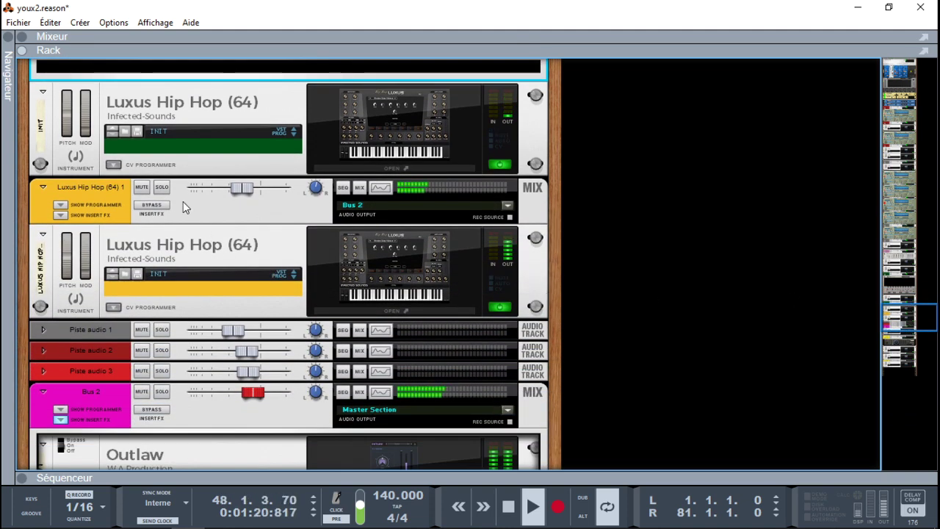
left_click(161, 186)
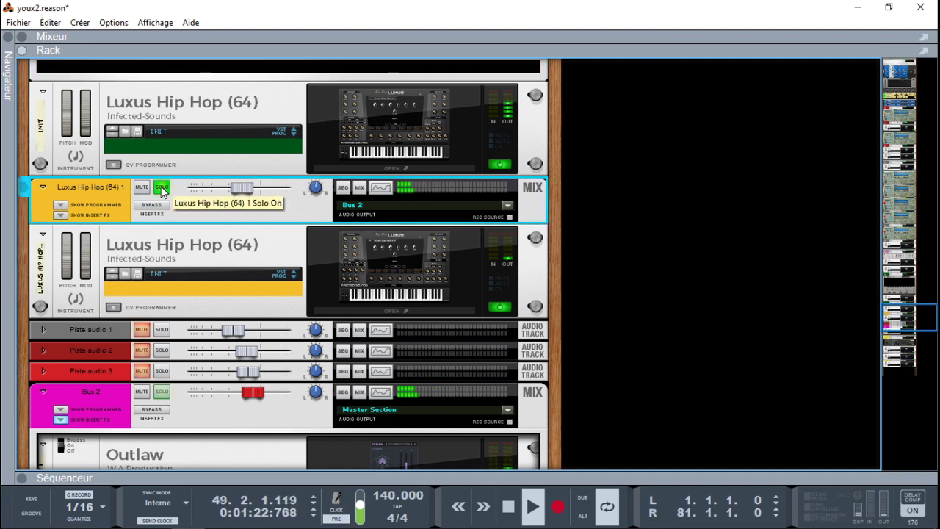
double_click(399, 266)
left_click_drag(854, 70, 396, 14)
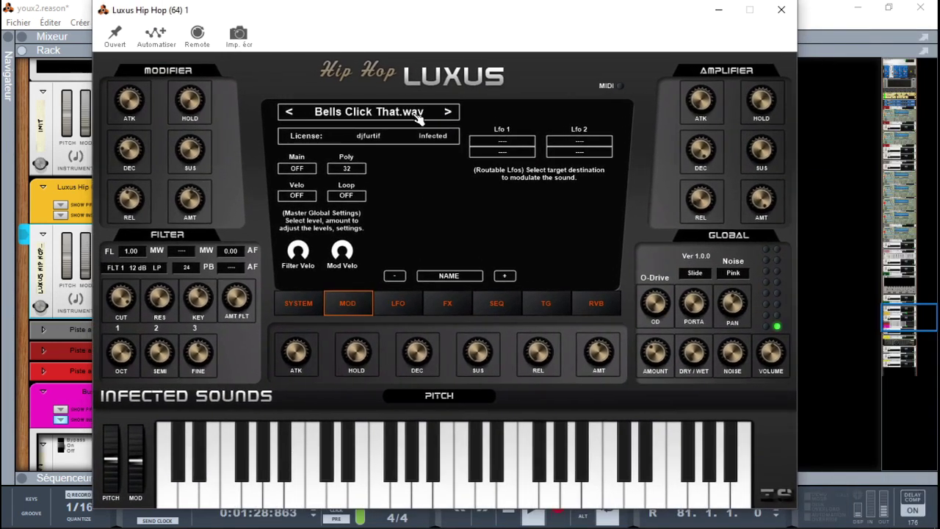
View the instrument's LFO, FX, sequencer and trancegate pages, close its window and turn the Luxus Hip Hop (64) 1 solo off
left_click(397, 311)
left_click(450, 310)
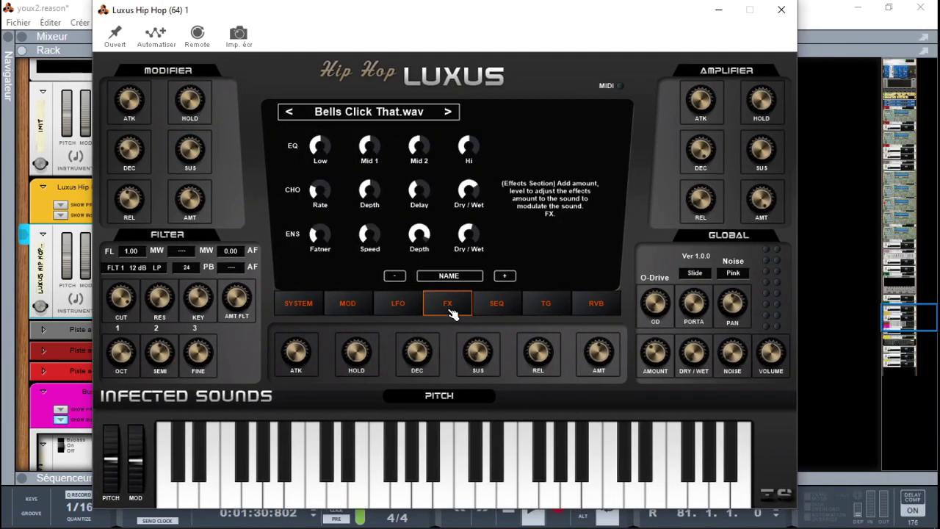
left_click(497, 312)
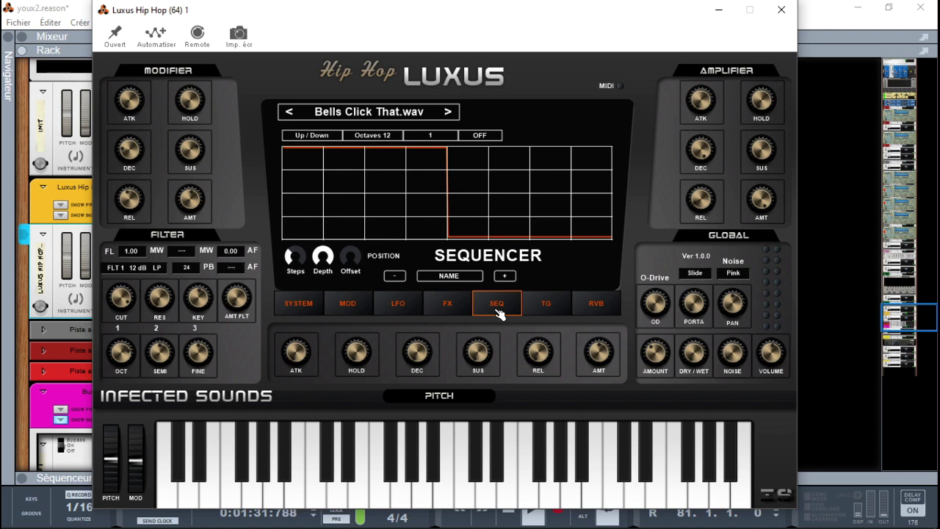
left_click(553, 314)
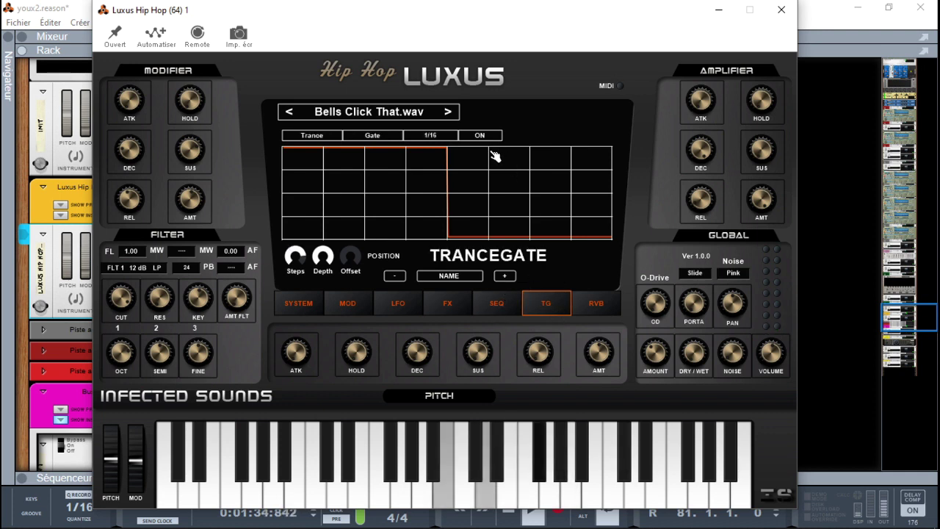
left_click(780, 9)
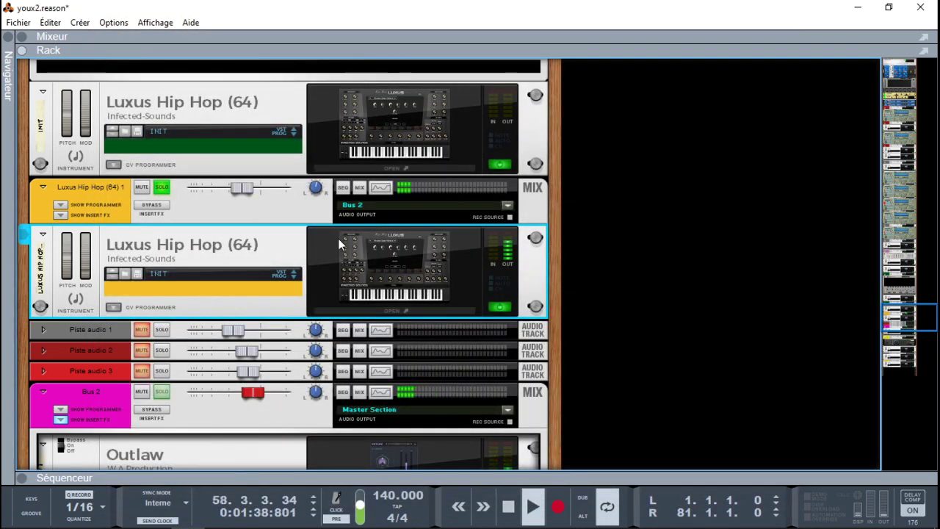
left_click(161, 187)
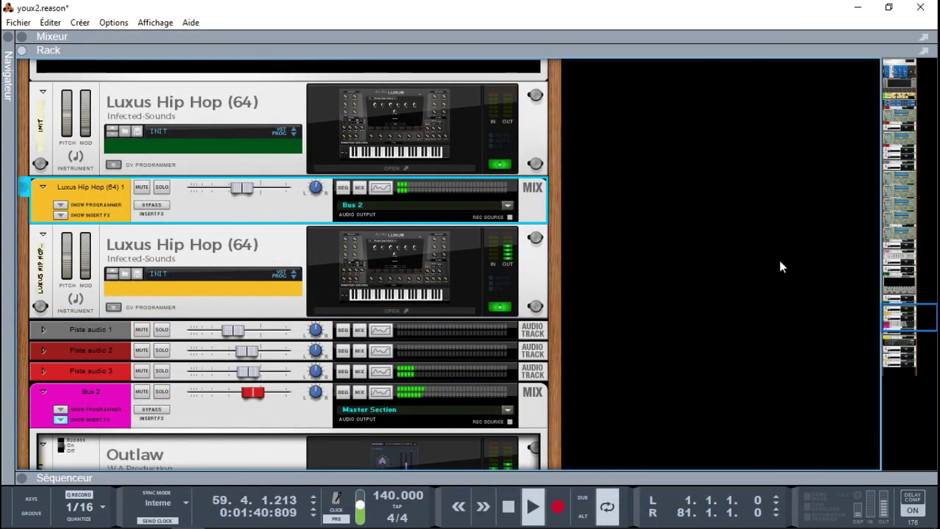
Solo the Kickthat (64) 1 channel further down the rack to hear its kick, and turn the solo off
left_click_drag(902, 325, 903, 358)
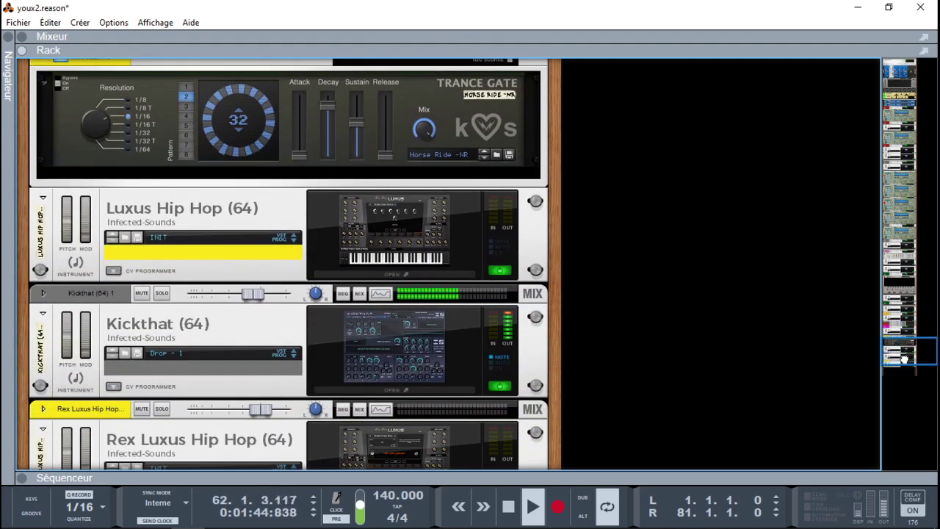
left_click(162, 293)
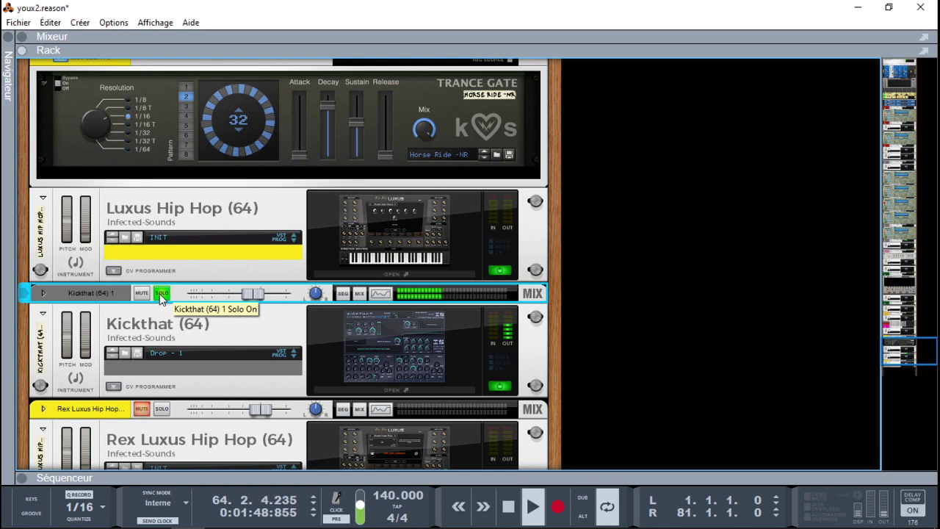
left_click(162, 293)
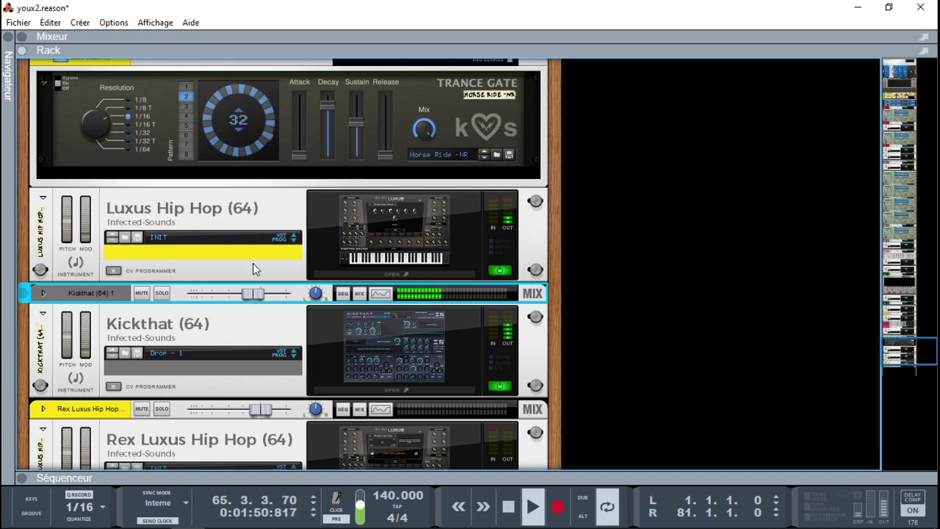
View the Kickthat (64) instrument with its channel soloed, close its window and turn the solo off
left_click(386, 346)
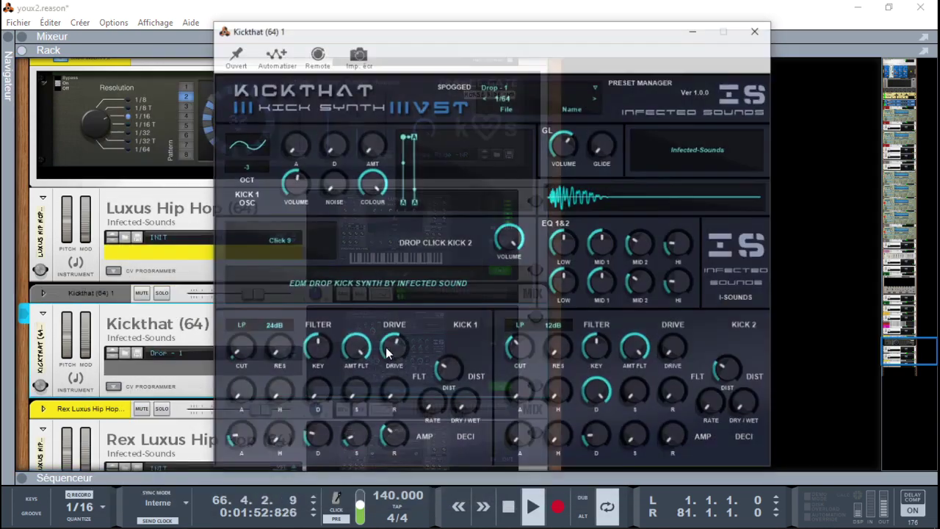
left_click(161, 293)
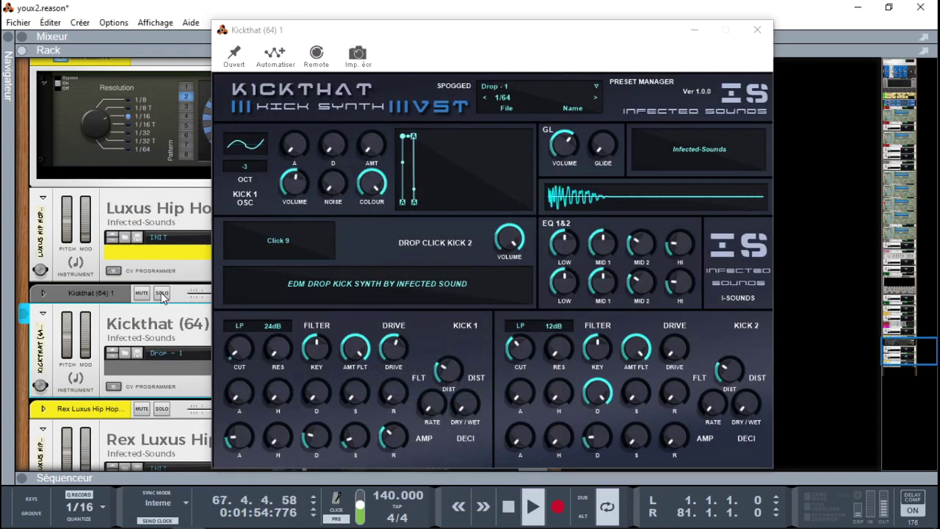
left_click(478, 358)
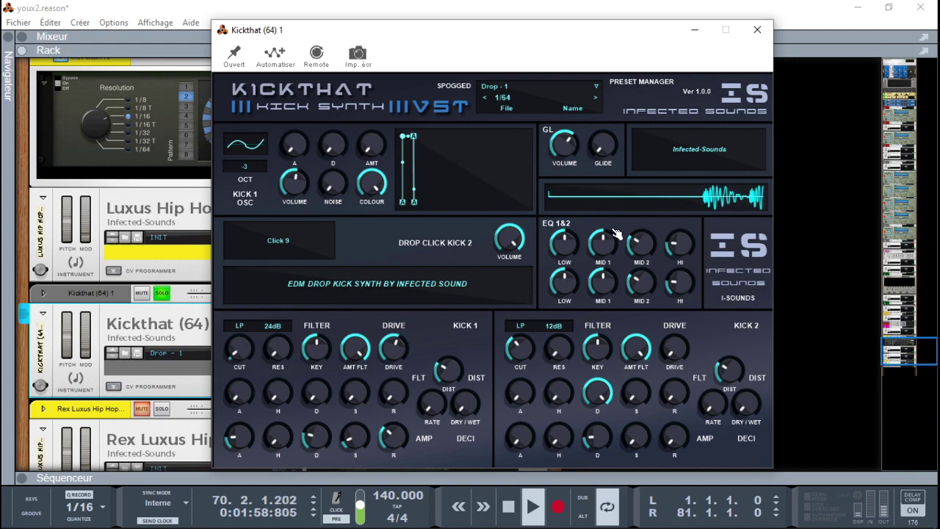
left_click(756, 29)
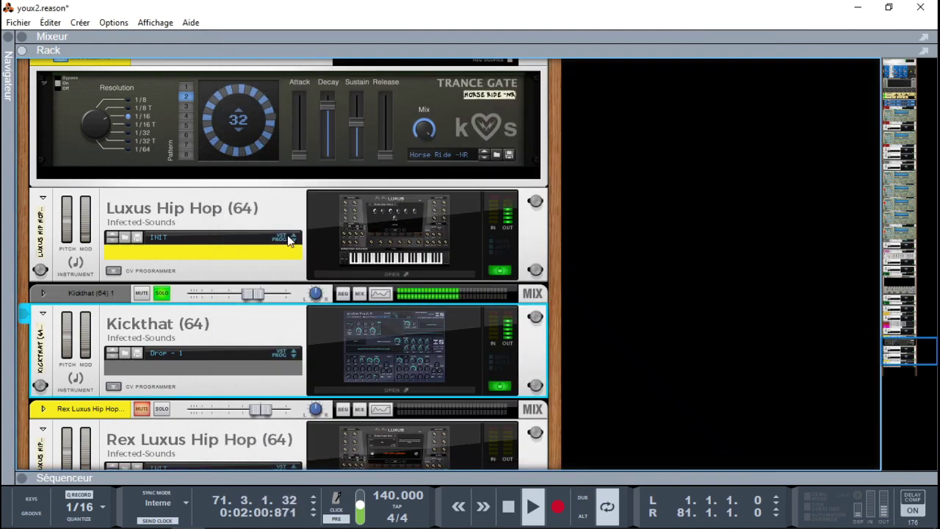
left_click(161, 293)
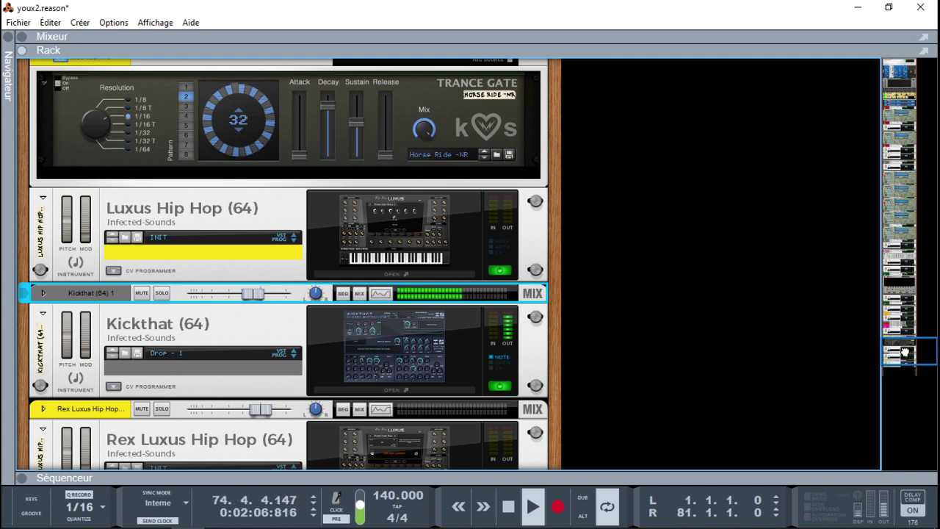
View the Luxus Hip Hop (64) 2 instrument on the yellow channel with the Trance Gate effect, and close its window
left_click_drag(904, 354, 904, 345)
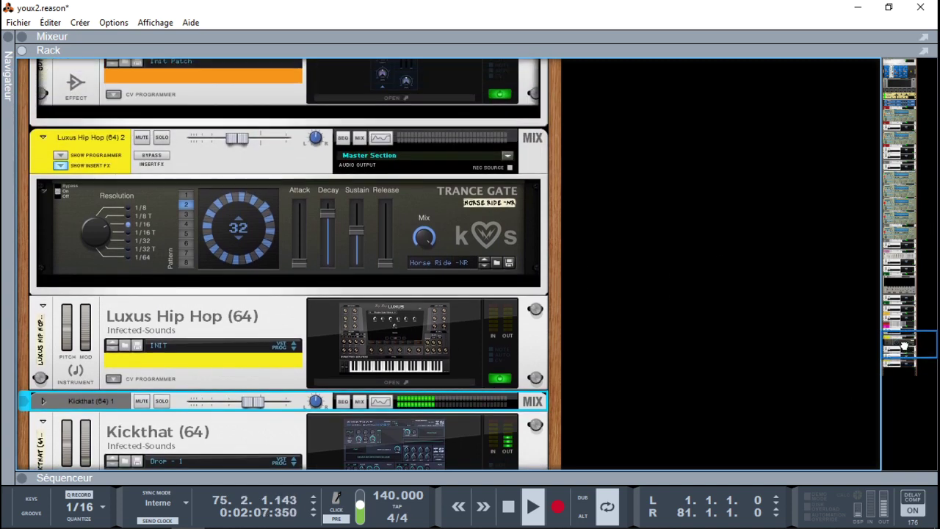
double_click(410, 326)
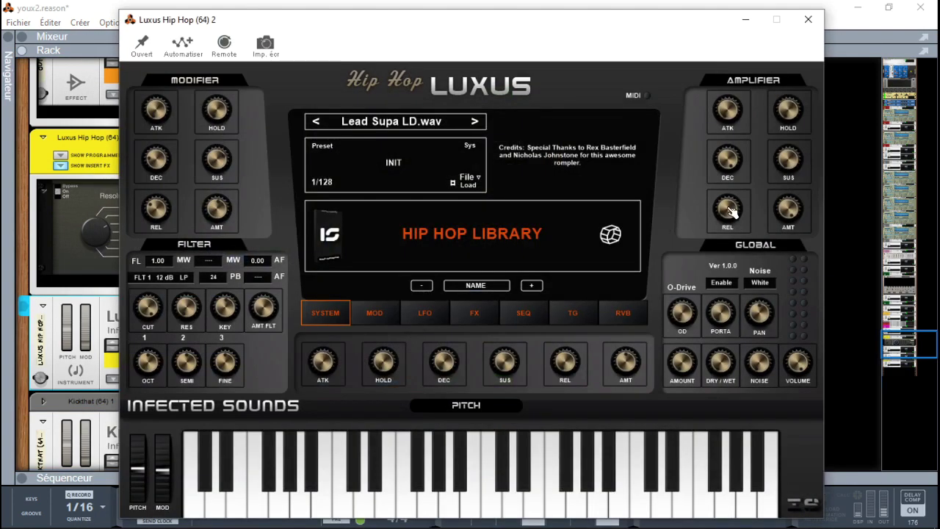
left_click(807, 19)
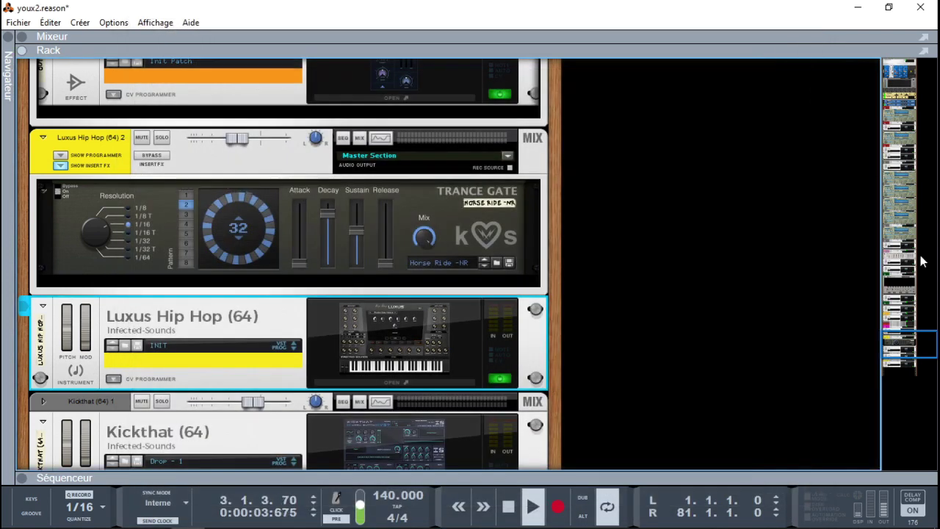
Look at the Rex Luxus Hip Hop (64) instrument at the end of the rack and return to the Trance Gate channel
left_click_drag(909, 334, 910, 356)
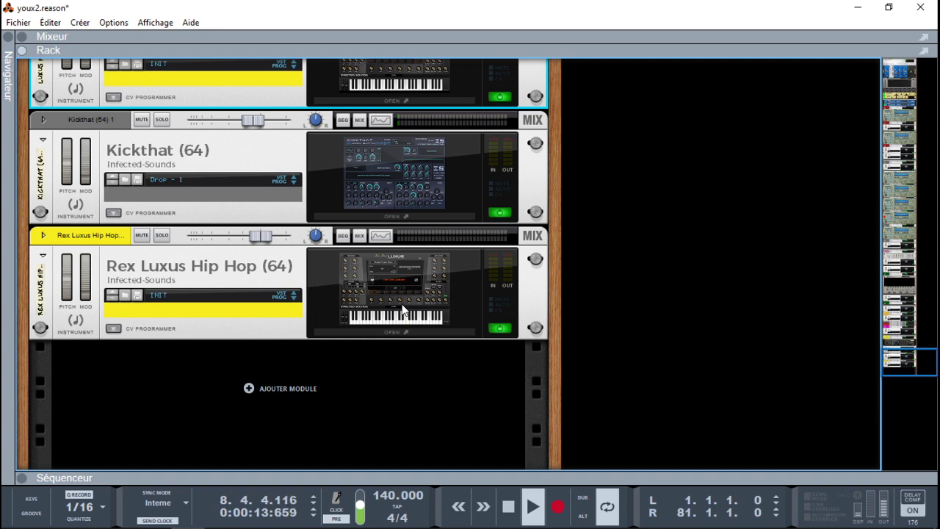
left_click_drag(890, 360, 893, 343)
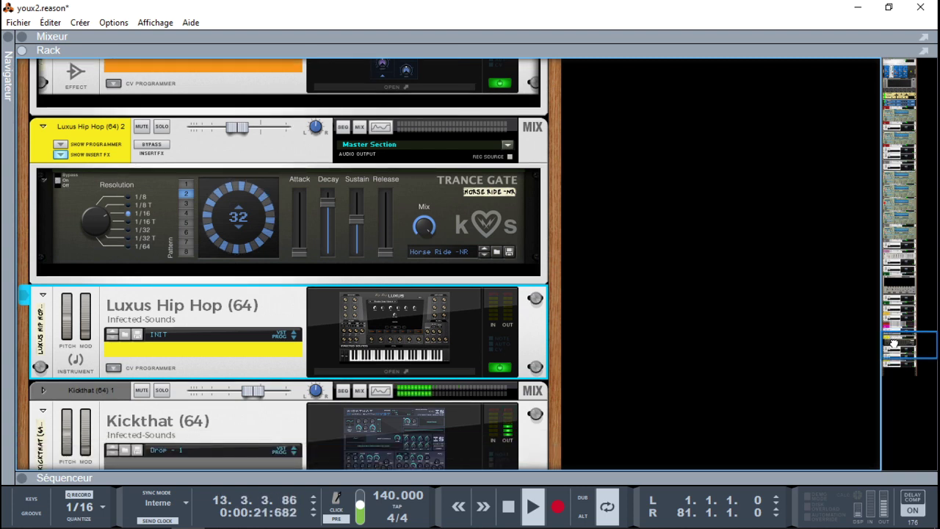
left_click_drag(893, 344, 894, 346)
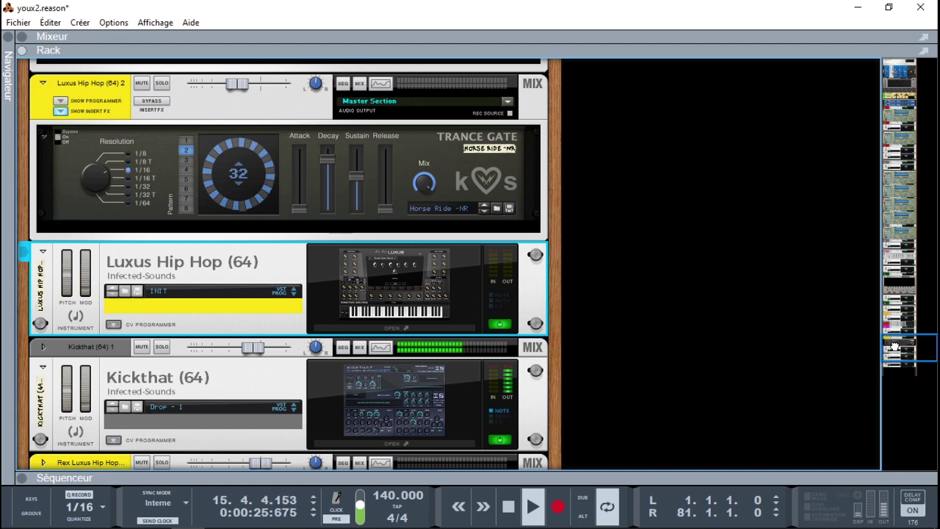
Solo the Luxus Hip Hop (64) 2 channel to hear its Lead Supa LD.wav sound, view the instrument, turn the solo off and stop playback
left_click(411, 327)
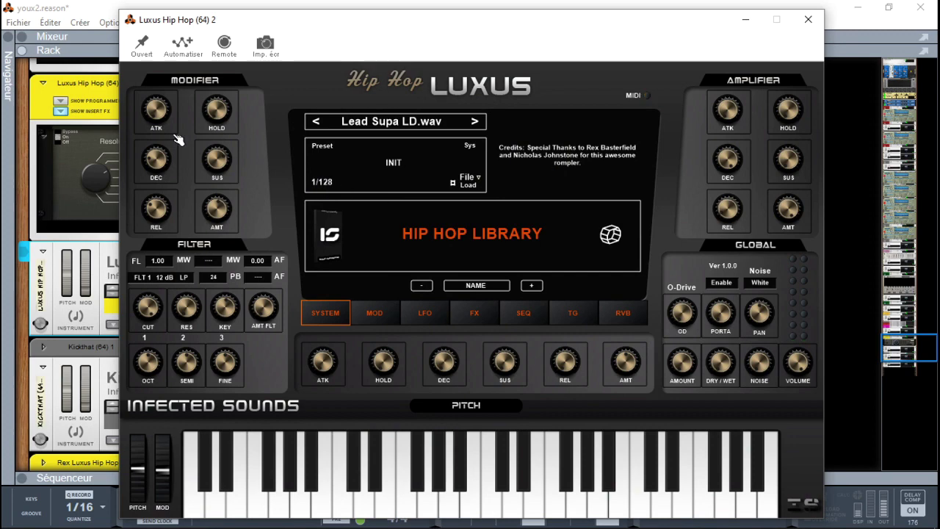
left_click_drag(334, 29, 429, 27)
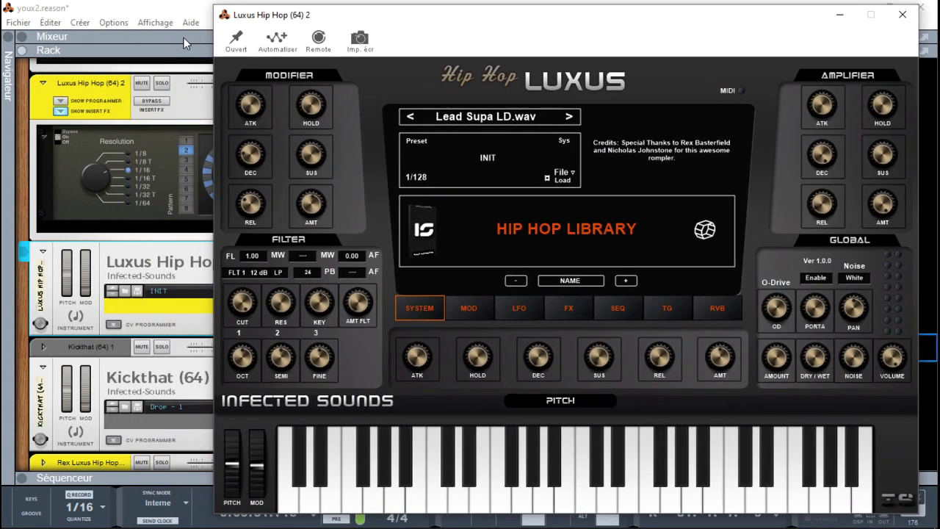
left_click(109, 72)
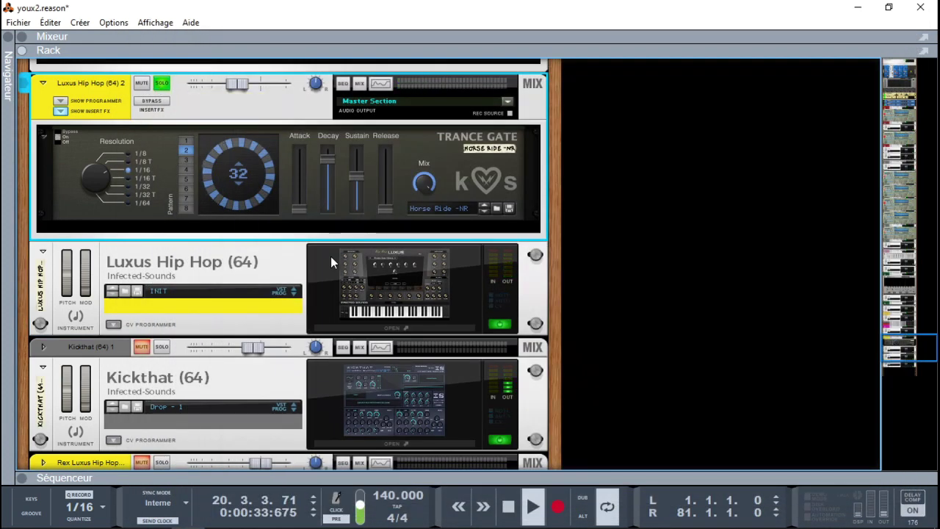
double_click(374, 286)
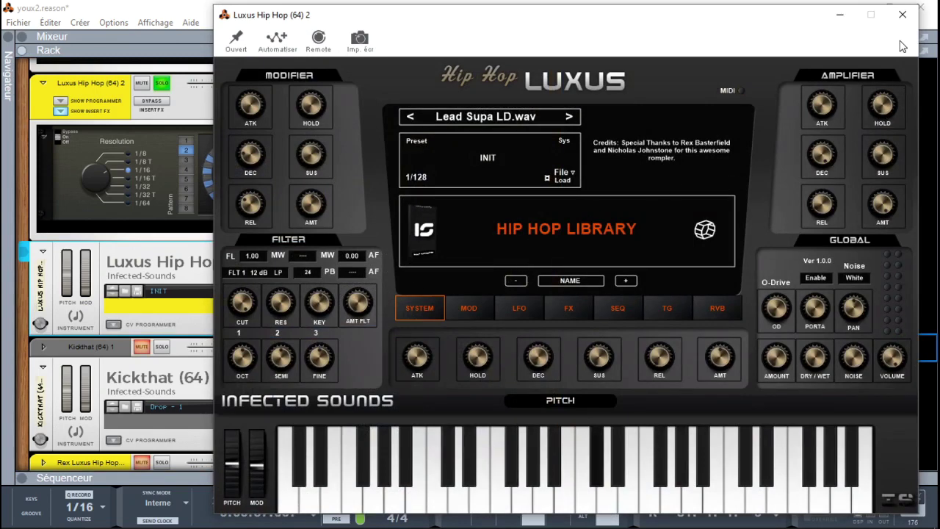
left_click(902, 13)
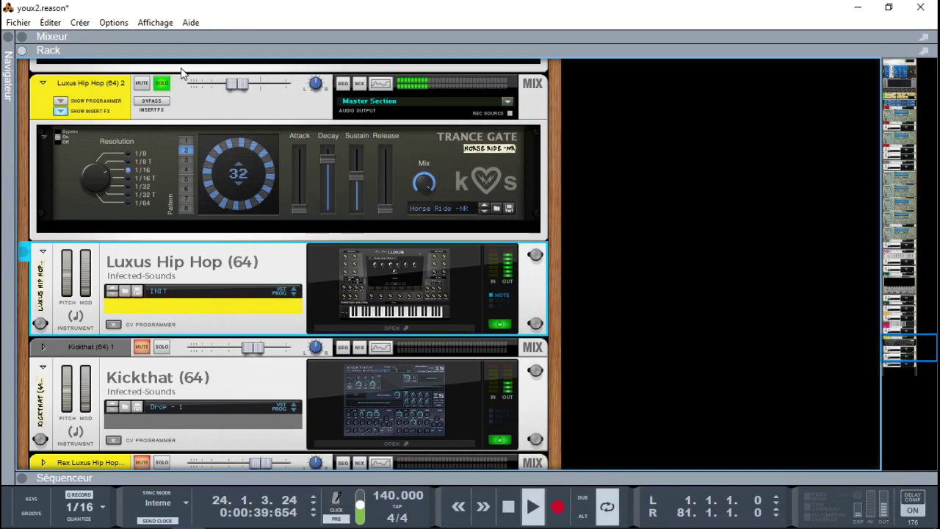
left_click(162, 82)
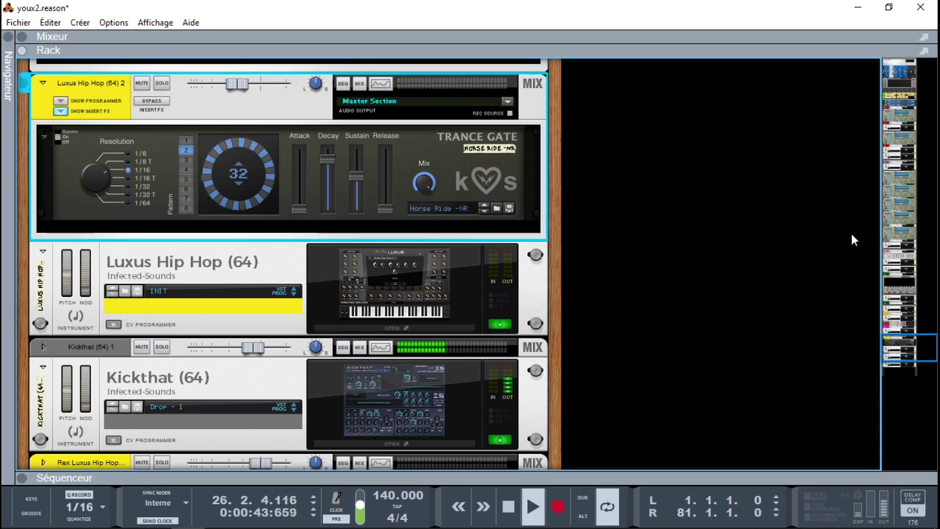
key("space")
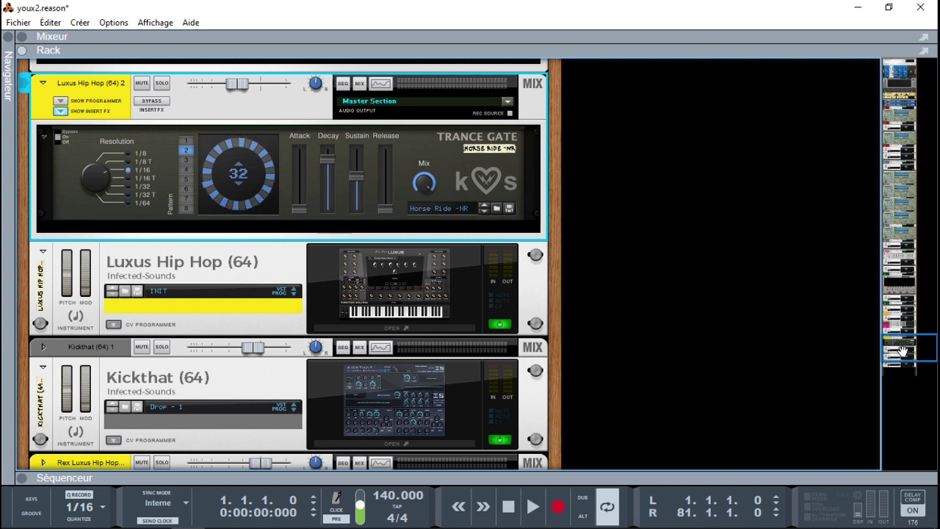
scroll(509, 258, "up", 8)
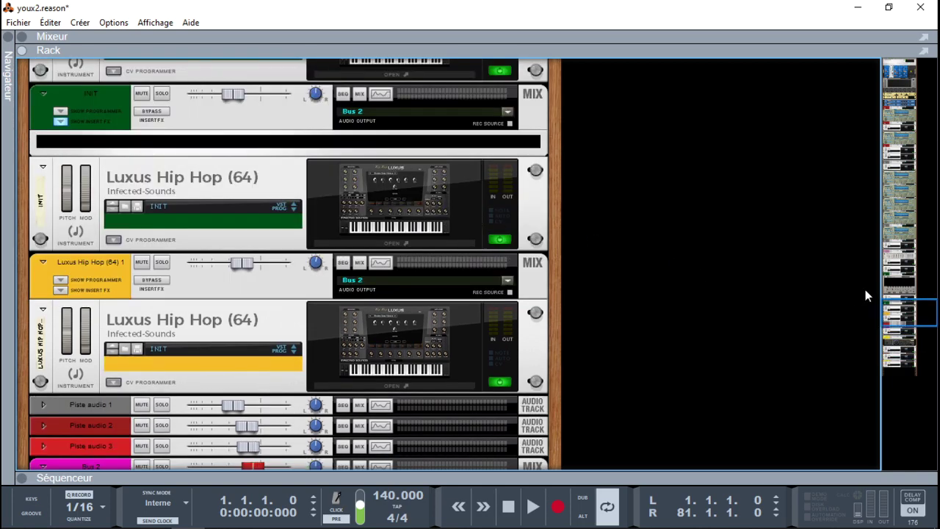
left_click_drag(915, 317, 910, 342)
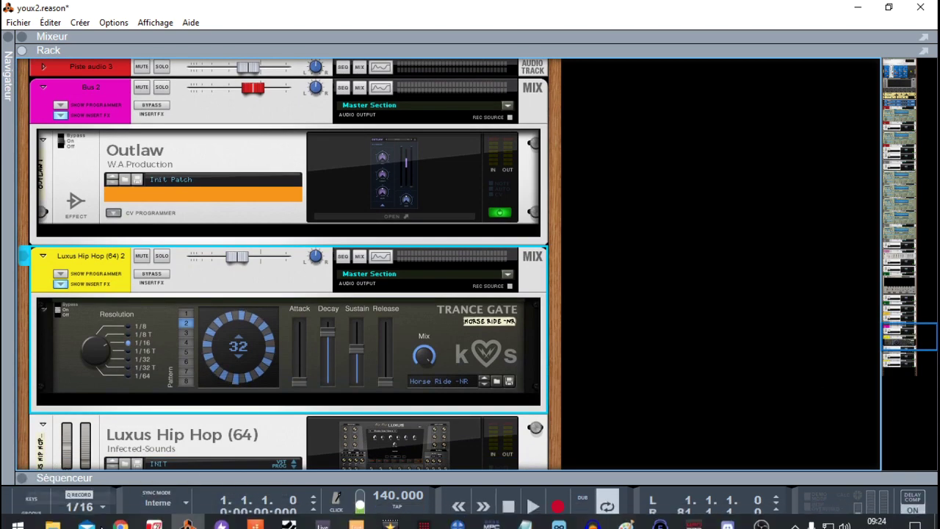
Switch to Chrome and look through the instruments and prices on the Infected Sounds home page, down to the Luxus Bundle and back up
left_click(120, 515)
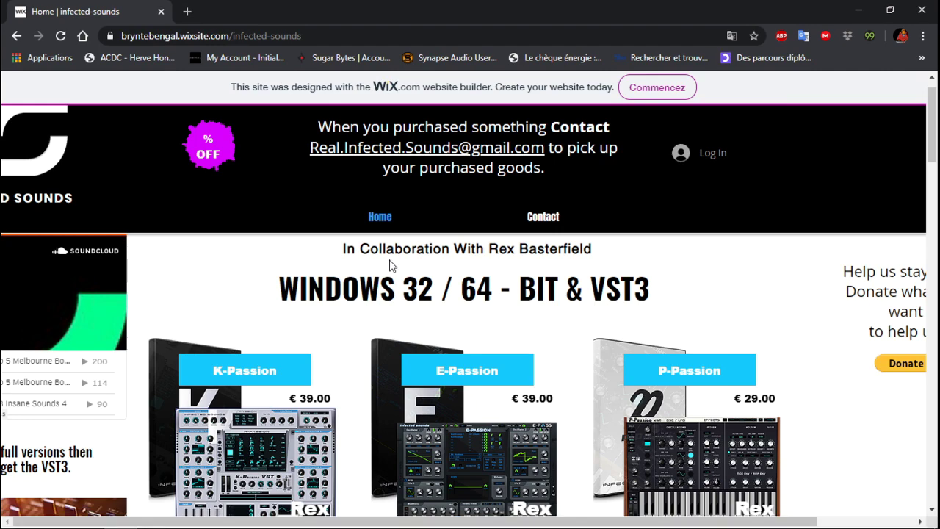
scroll(935, 176, "down", 2)
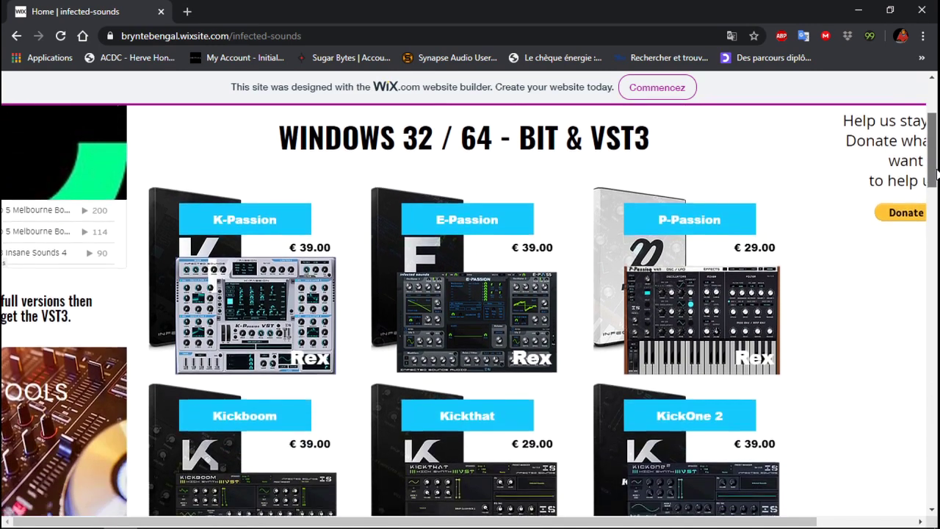
left_click_drag(936, 173, 936, 181)
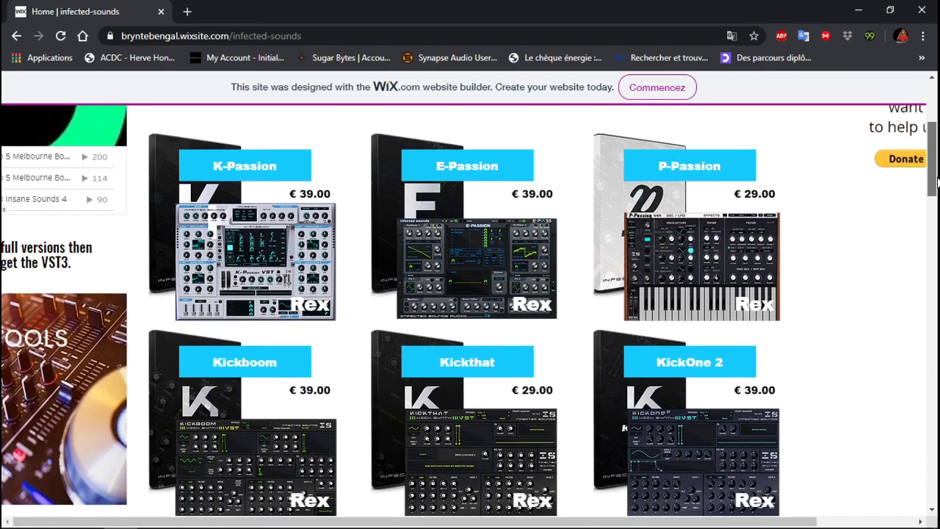
left_click_drag(936, 179, 936, 362)
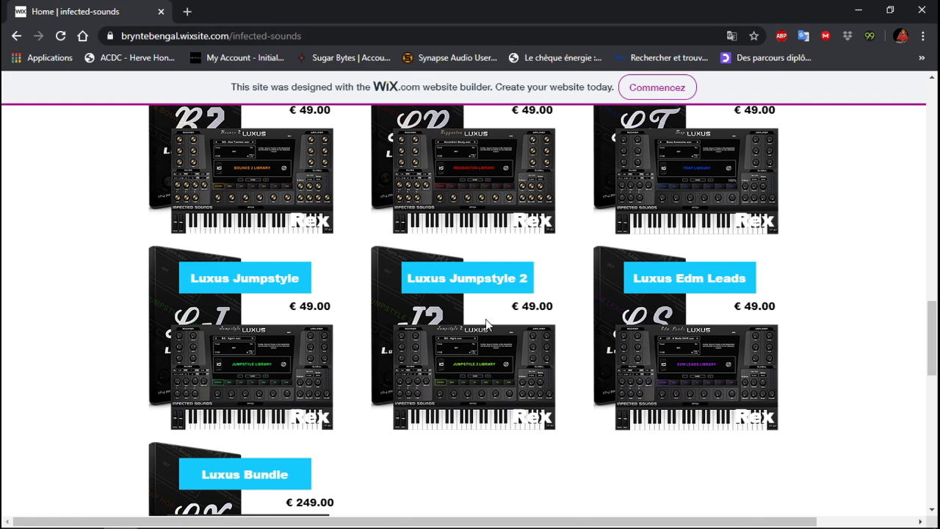
left_click_drag(930, 346, 931, 380)
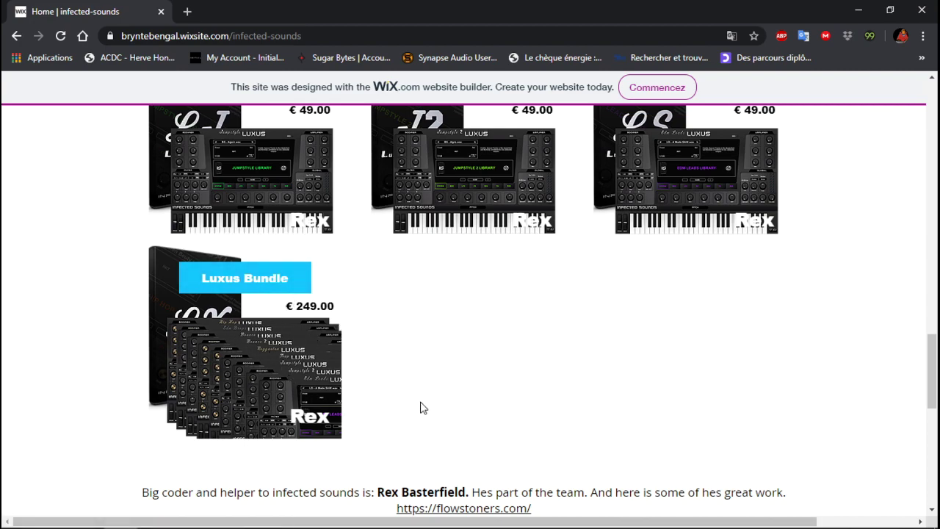
left_click_drag(931, 393, 935, 272)
scroll(727, 208, "up", 6)
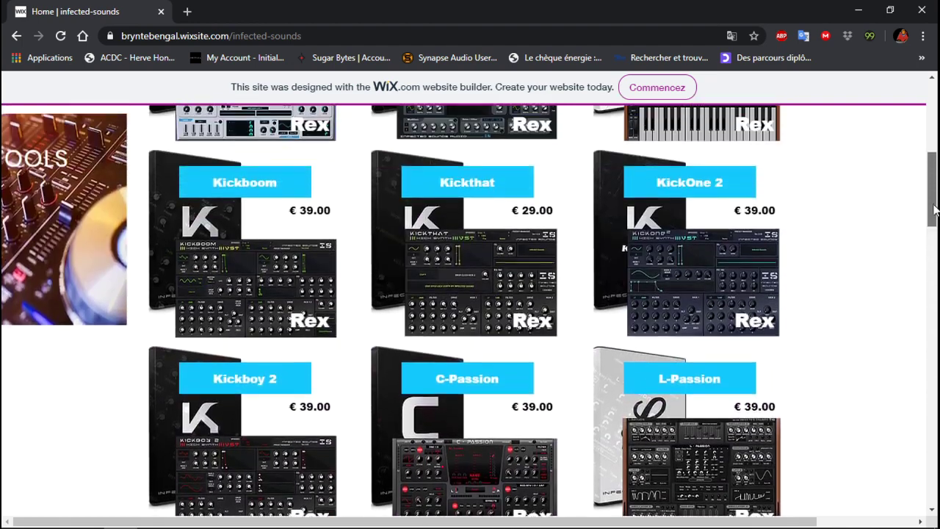